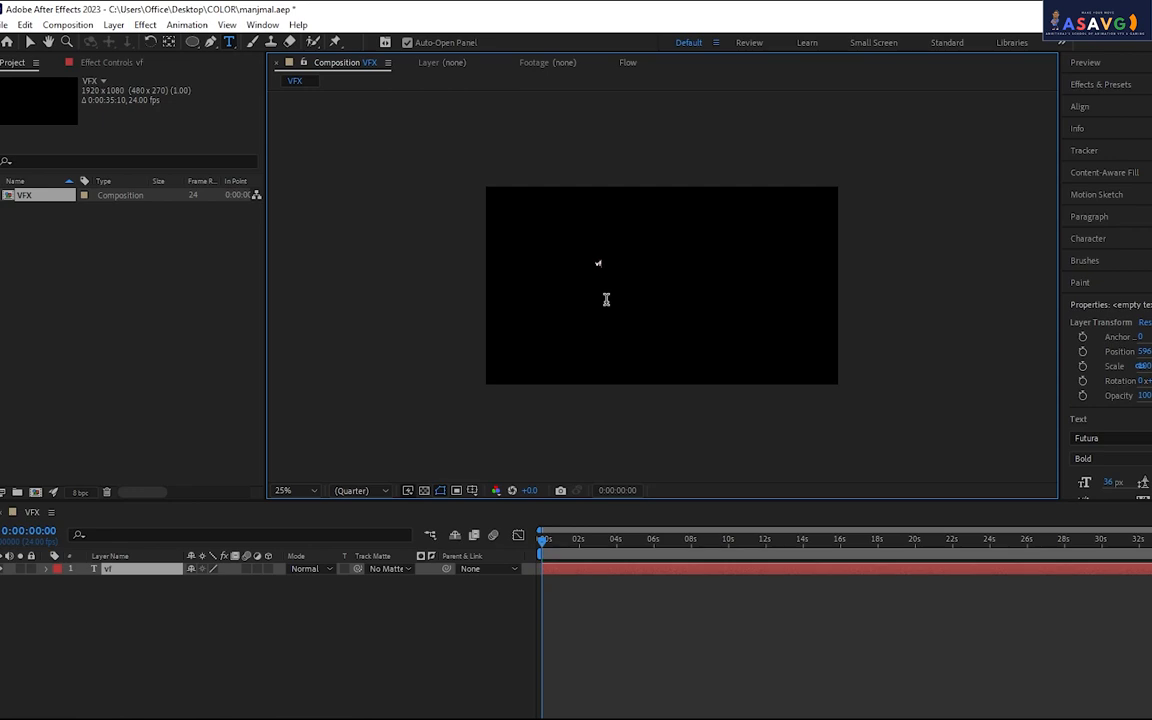
Replace the partial text in the text layer with "VFX" and finish editing it
{"action": "type", "text": "x"}
{"action": "key", "text": "BackSpace"}
{"action": "key", "text": "BackSpace"}
{"action": "key", "text": "BackSpace"}
{"action": "type", "text": "VFX"}
{"action": "left_click", "coordinate": [29, 42]}
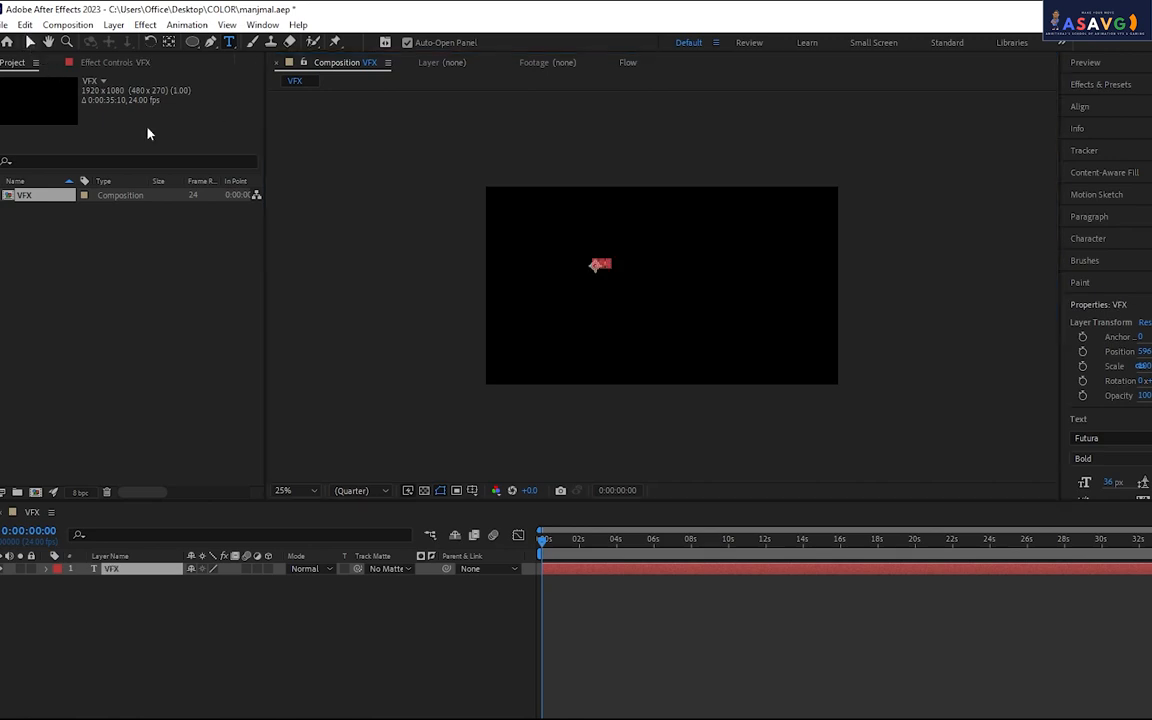
Centre the VFX text layer in the composition frame
{"action": "scroll", "coordinate": [559, 303], "scroll_direction": "up", "scroll_amount": 3}
{"action": "scroll", "coordinate": [559, 303], "scroll_direction": "down", "scroll_amount": 1}
{"action": "key", "text": "Caps_Lock"}
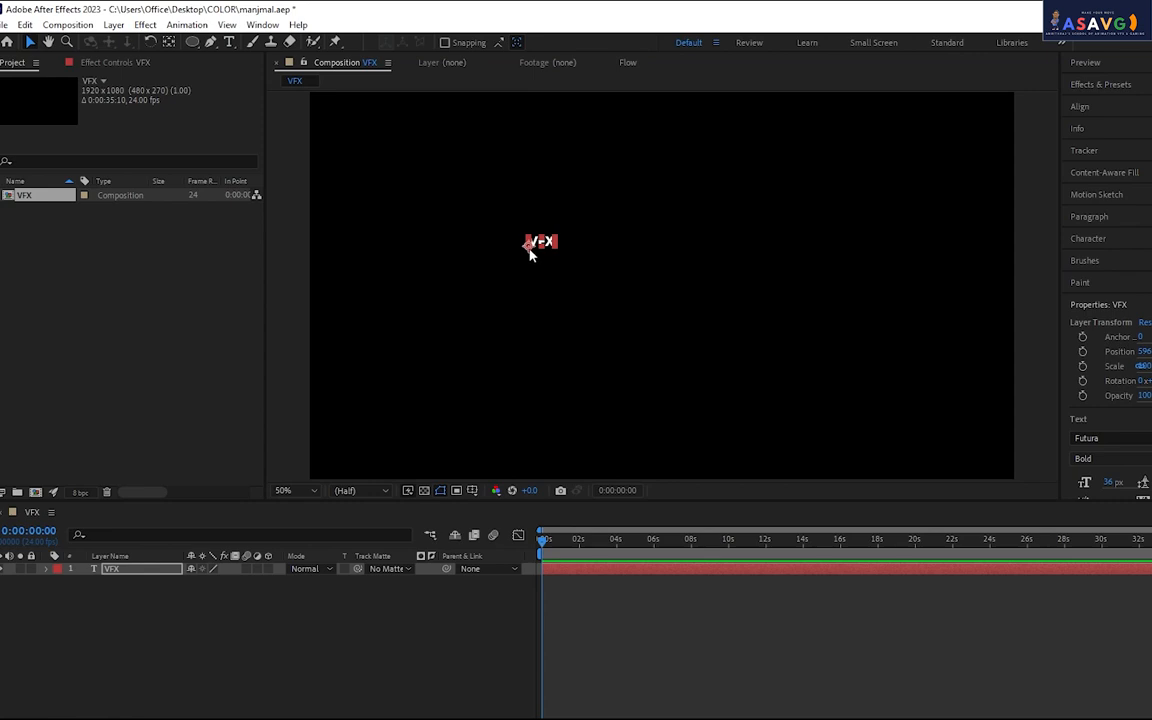
{"action": "key", "text": "ctrl+Home"}
{"action": "scroll", "coordinate": [769, 285], "scroll_direction": "down", "scroll_amount": 3}
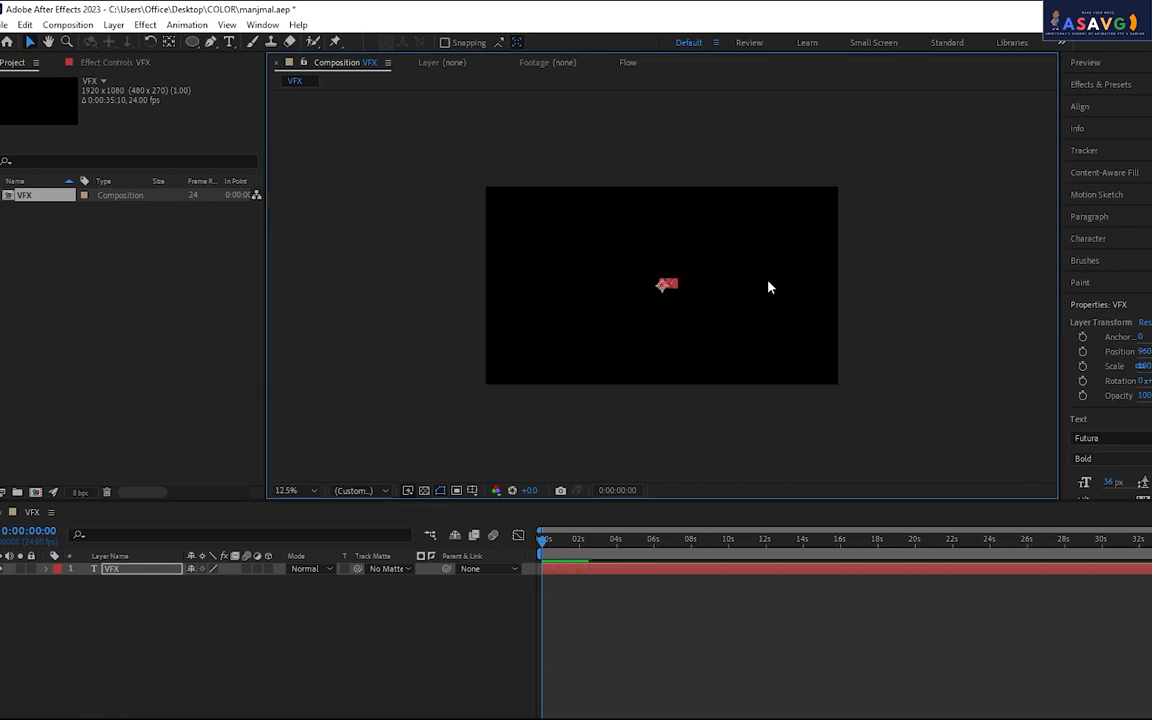
{"action": "scroll", "coordinate": [693, 298], "scroll_direction": "up", "scroll_amount": 1}
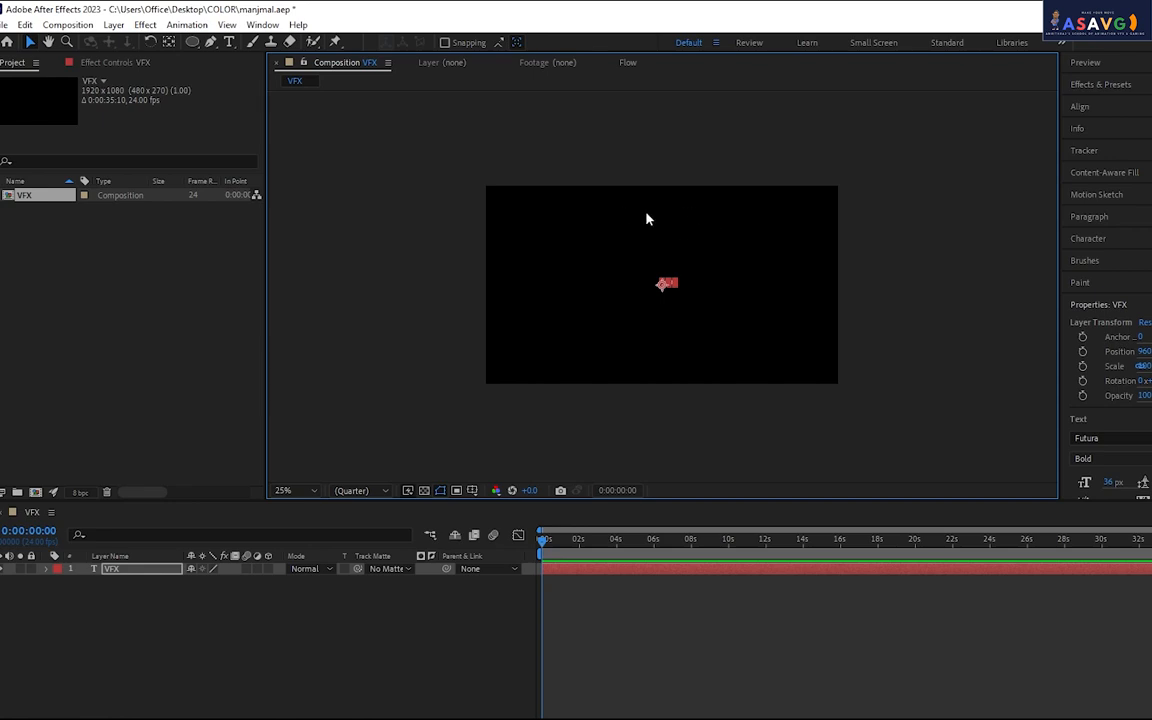
Centre the anchor point on the VFX text, and undo back to the layer's original off-centre position
{"action": "key", "text": "ctrl+alt+Home"}
{"action": "key", "text": "slash"}
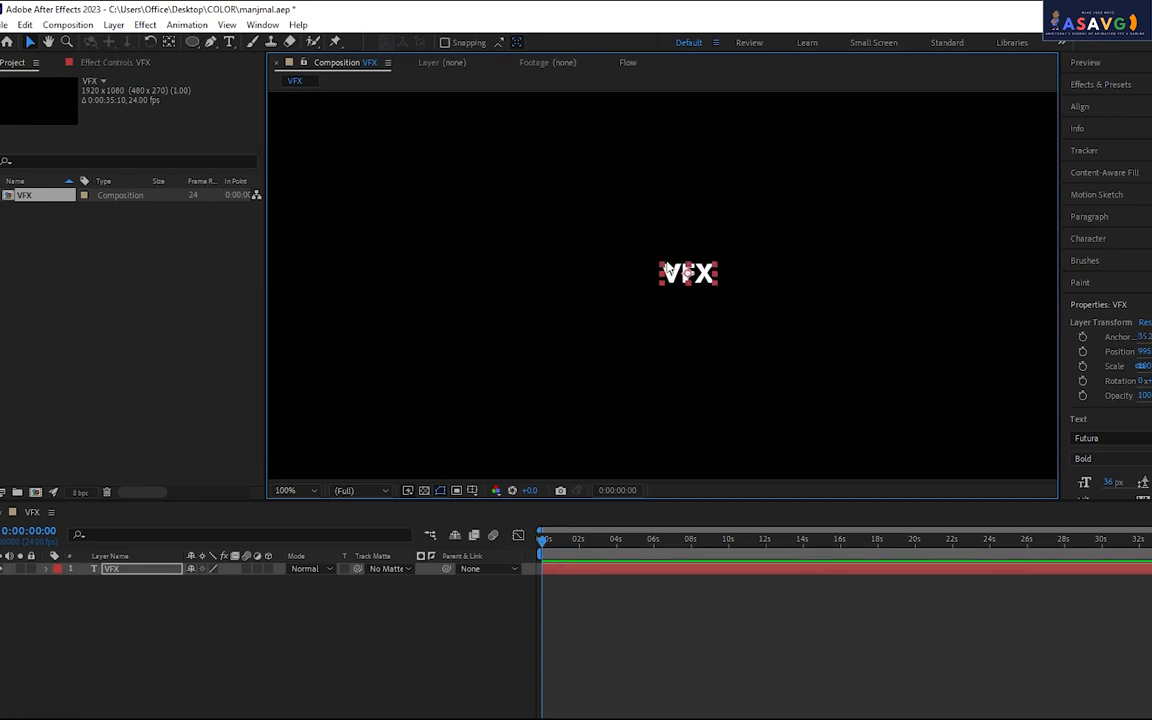
{"action": "left_click_drag", "start_coordinate": [668, 269], "coordinate": [661, 283]}
{"action": "key", "text": "ctrl+z"}
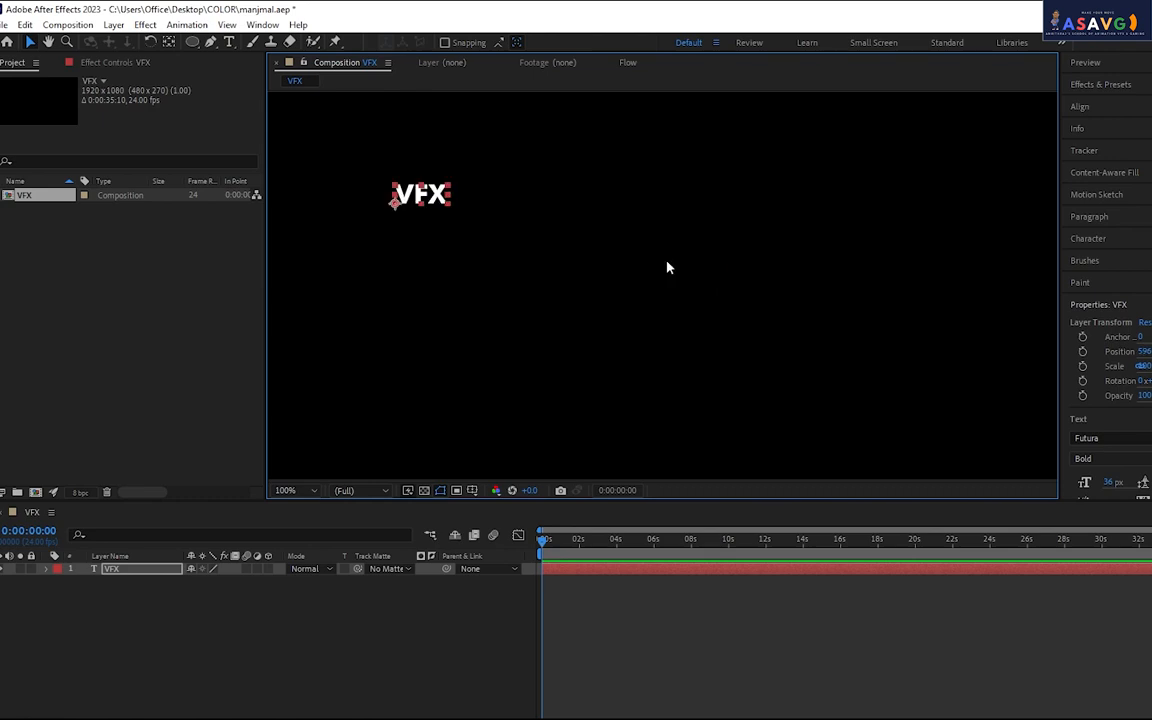
Restore the text layer's centred position and move its anchor point to the middle of the text
{"action": "key", "text": "ctrl+shift+z"}
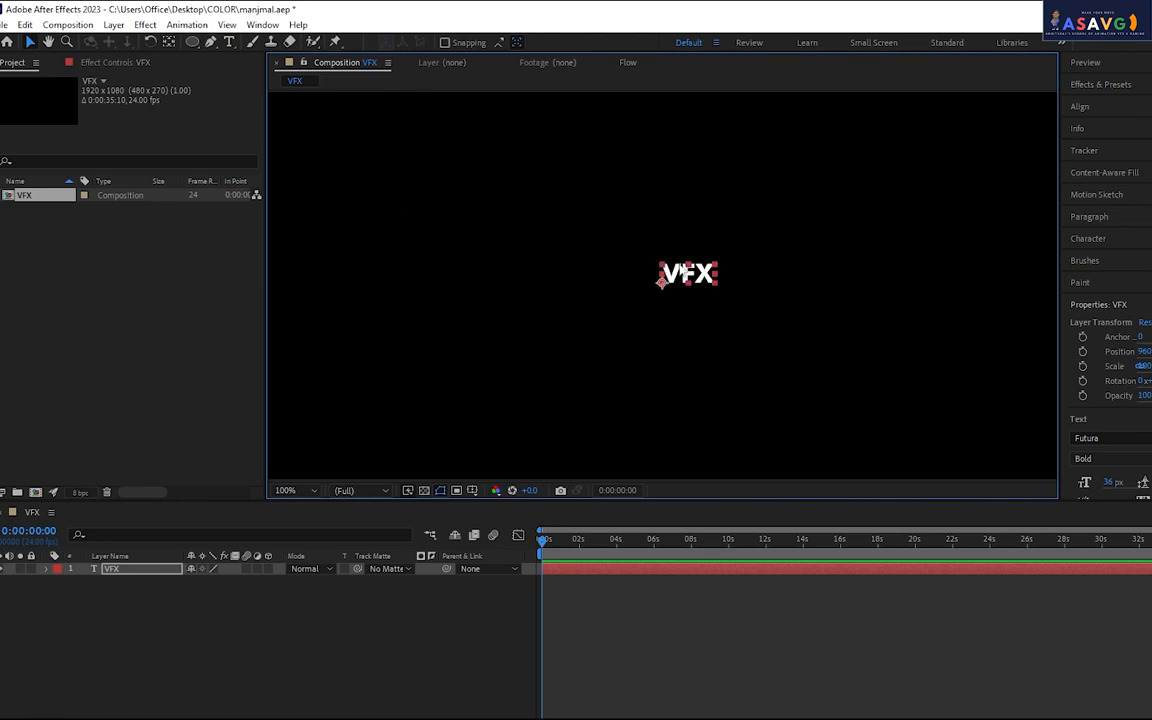
{"action": "key", "text": "period"}
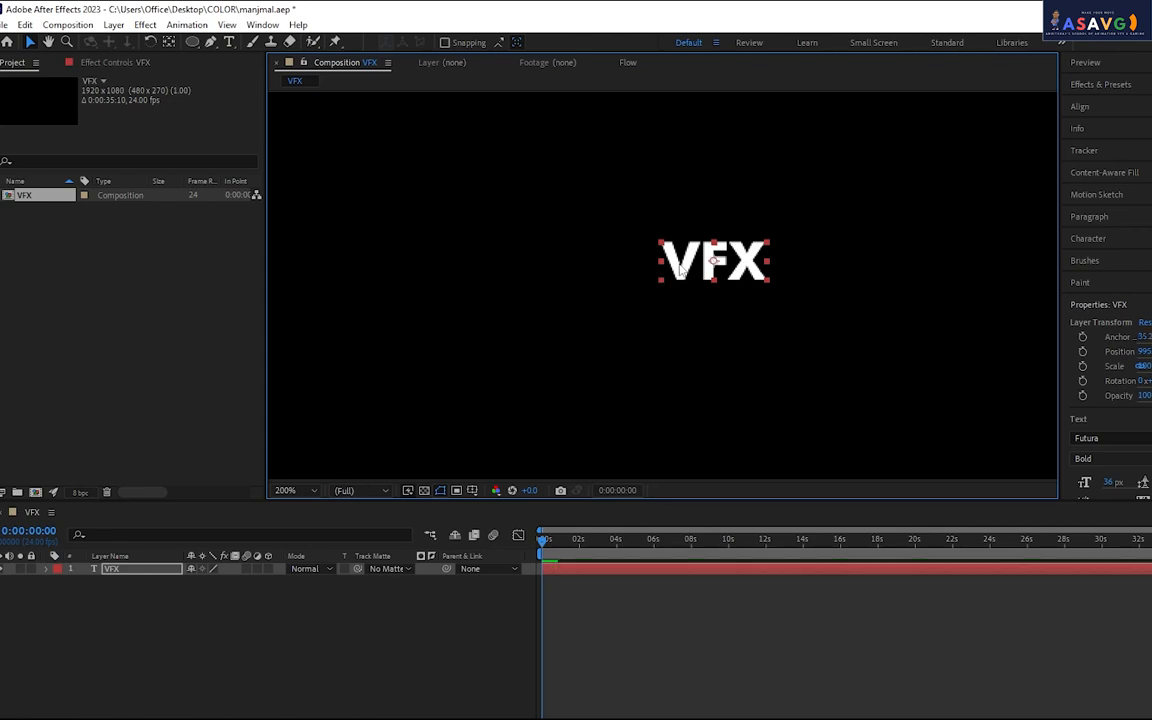
{"action": "key", "text": "ctrl+alt+Home"}
{"action": "key", "text": "comma"}
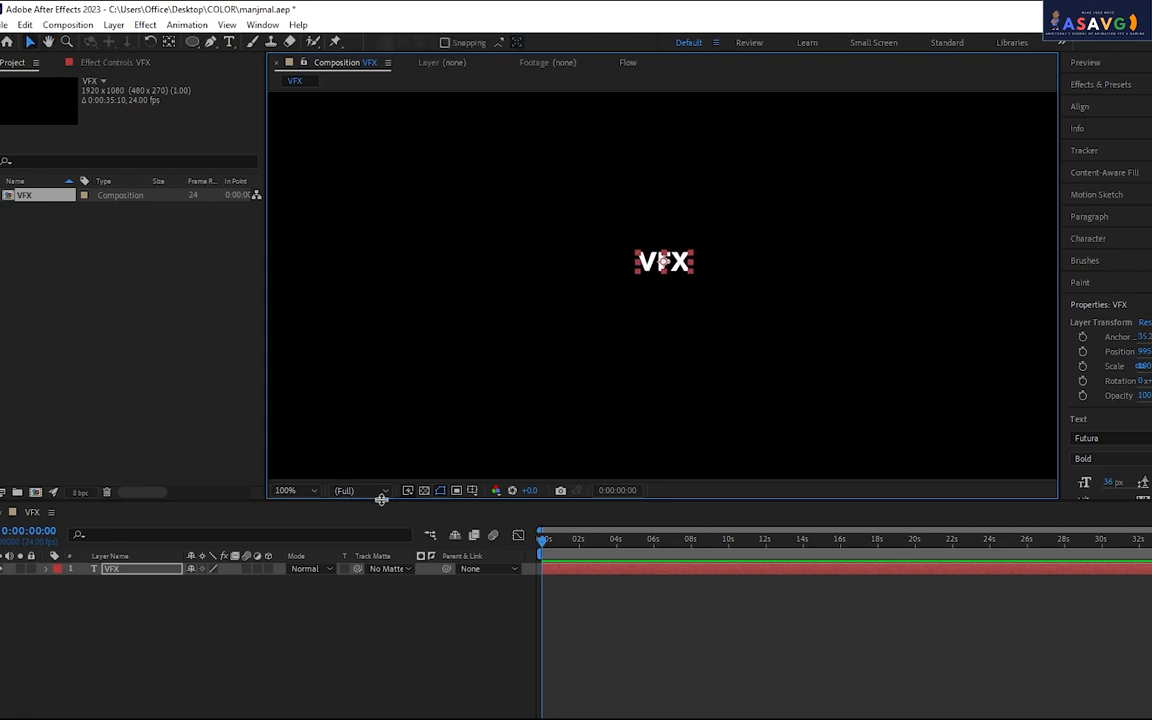
Set the composition's preview resolution to Half
{"action": "left_click", "coordinate": [360, 490]}
{"action": "left_click", "coordinate": [367, 531]}
{"action": "key", "text": "period"}
Scale the VFX text layer up uniformly to 849%
{"action": "key", "text": "s"}
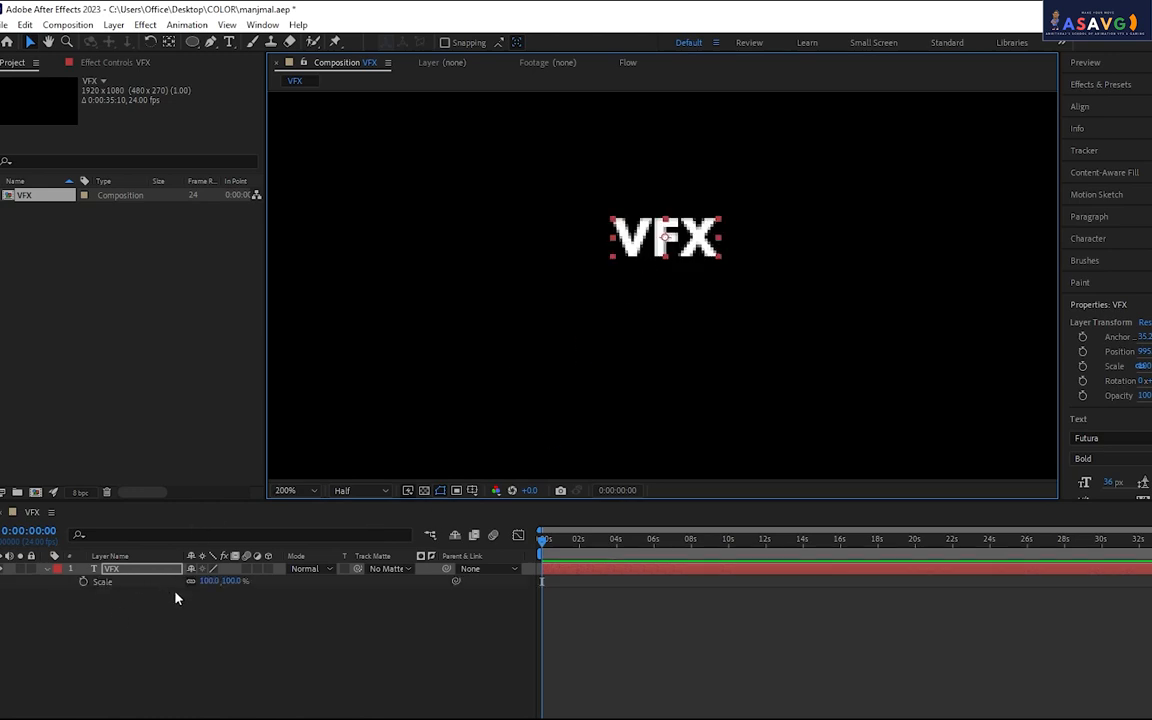
{"action": "left_click_drag", "start_coordinate": [207, 583], "coordinate": [521, 643]}
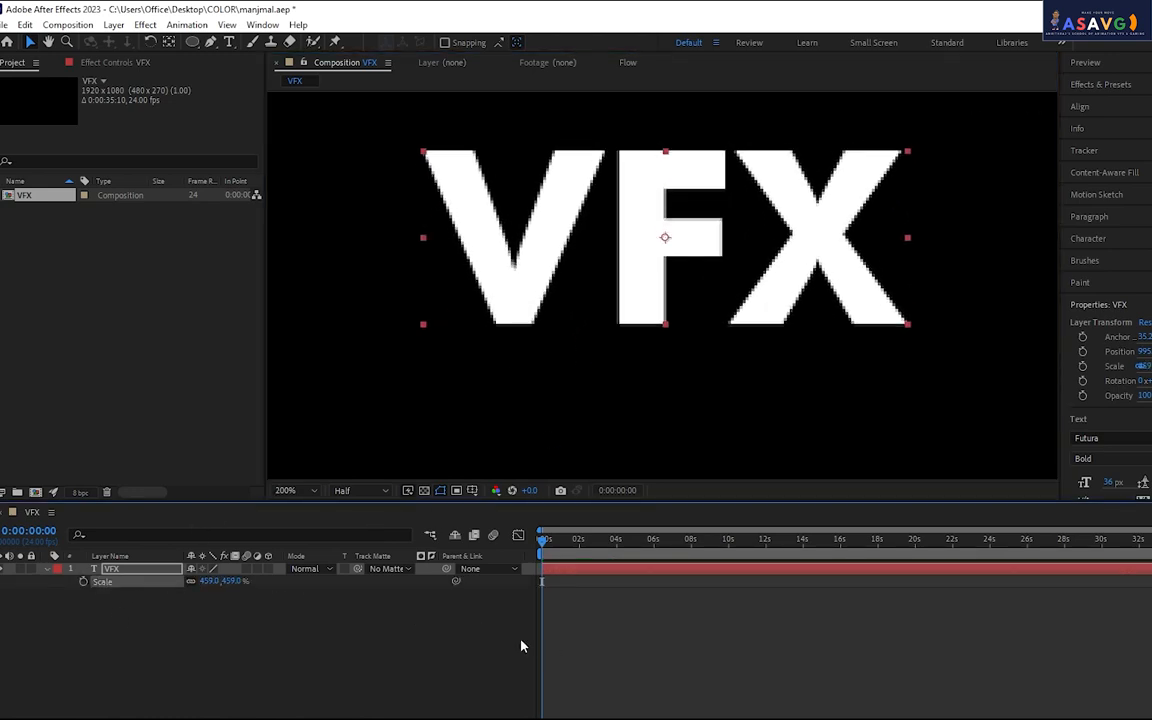
{"action": "scroll", "coordinate": [729, 288], "scroll_direction": "down", "scroll_amount": 1}
{"action": "scroll", "coordinate": [740, 330], "scroll_direction": "down", "scroll_amount": 3}
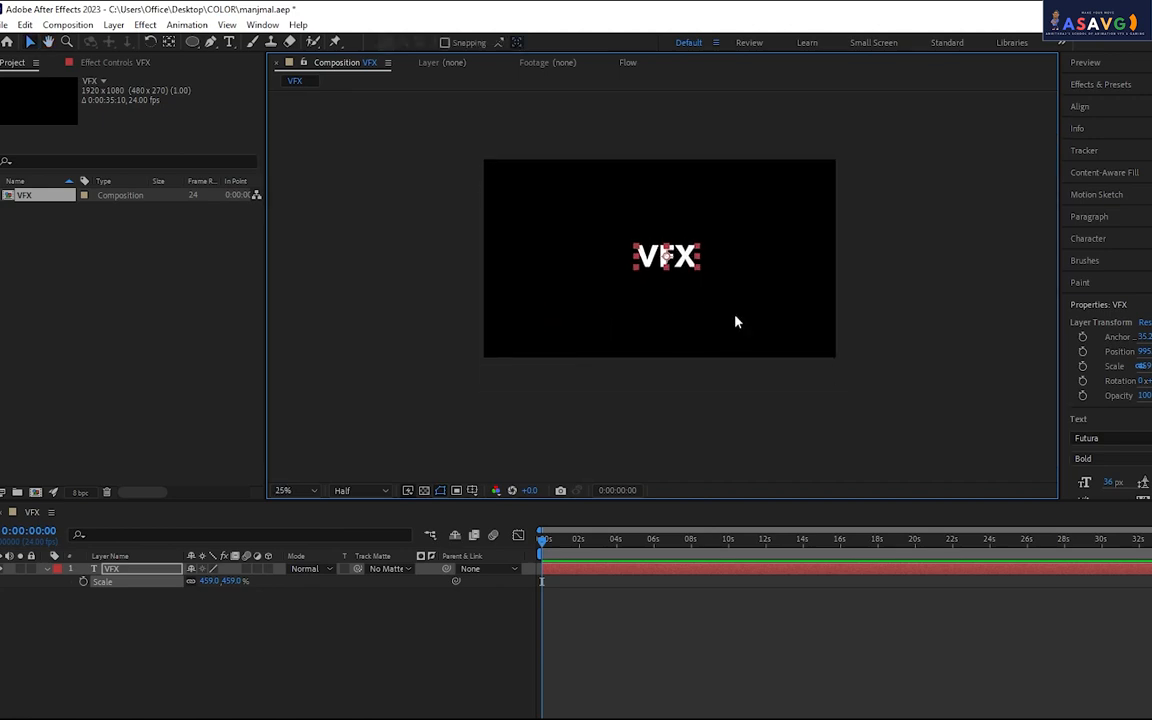
{"action": "left_click_drag", "start_coordinate": [207, 581], "coordinate": [578, 655]}
{"action": "left_click", "coordinate": [249, 643]}
{"action": "left_click", "coordinate": [103, 583]}
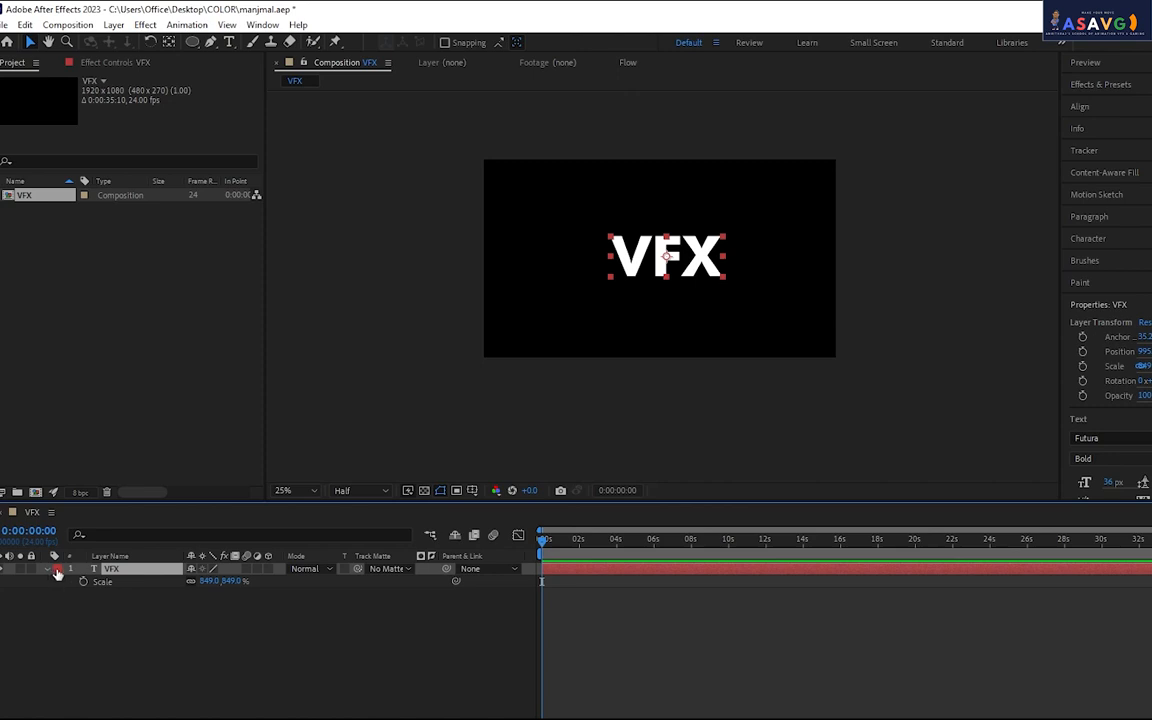
Pre-compose the VFX text layer as "VFX COMP", moving all attributes into the new composition
{"action": "left_click", "coordinate": [46, 569]}
{"action": "right_click", "coordinate": [125, 577]}
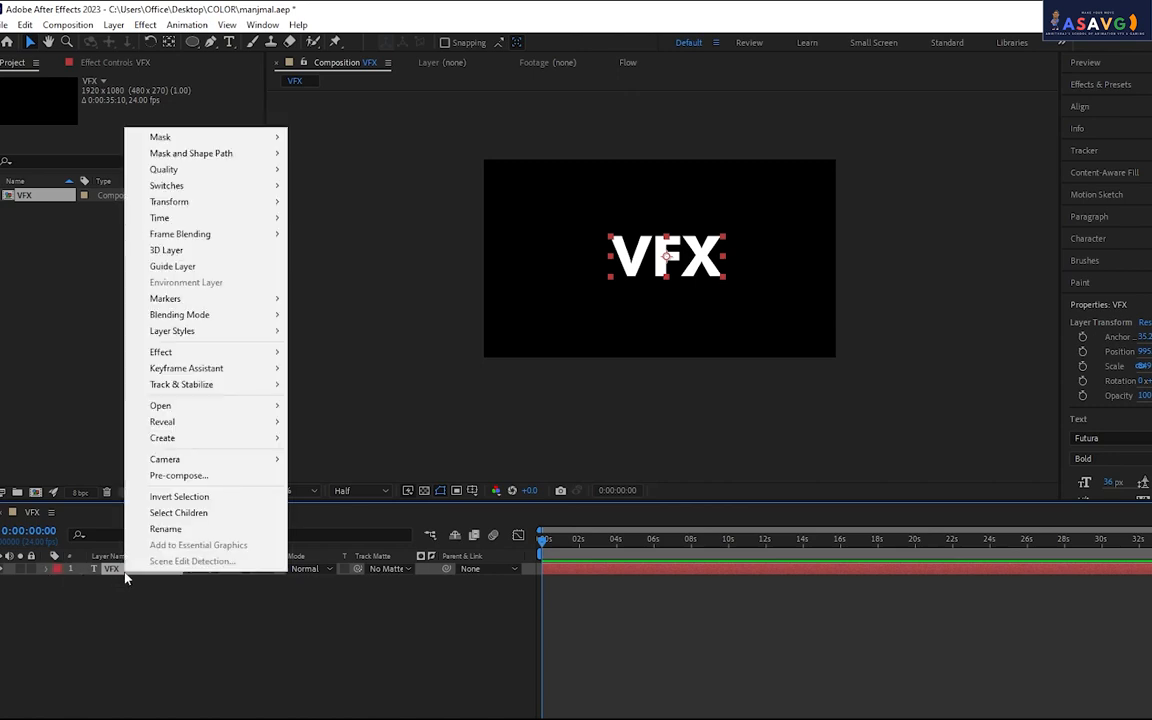
{"action": "left_click", "coordinate": [177, 476]}
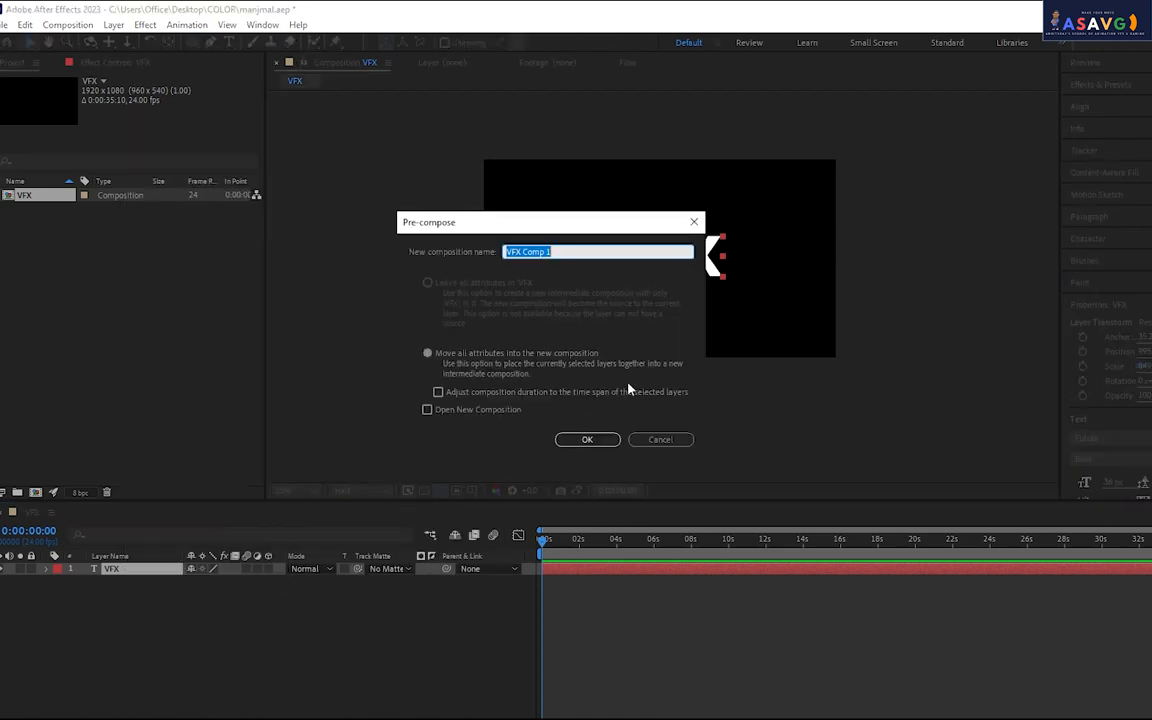
{"action": "type", "text": "VFX COMP"}
{"action": "left_click", "coordinate": [428, 355]}
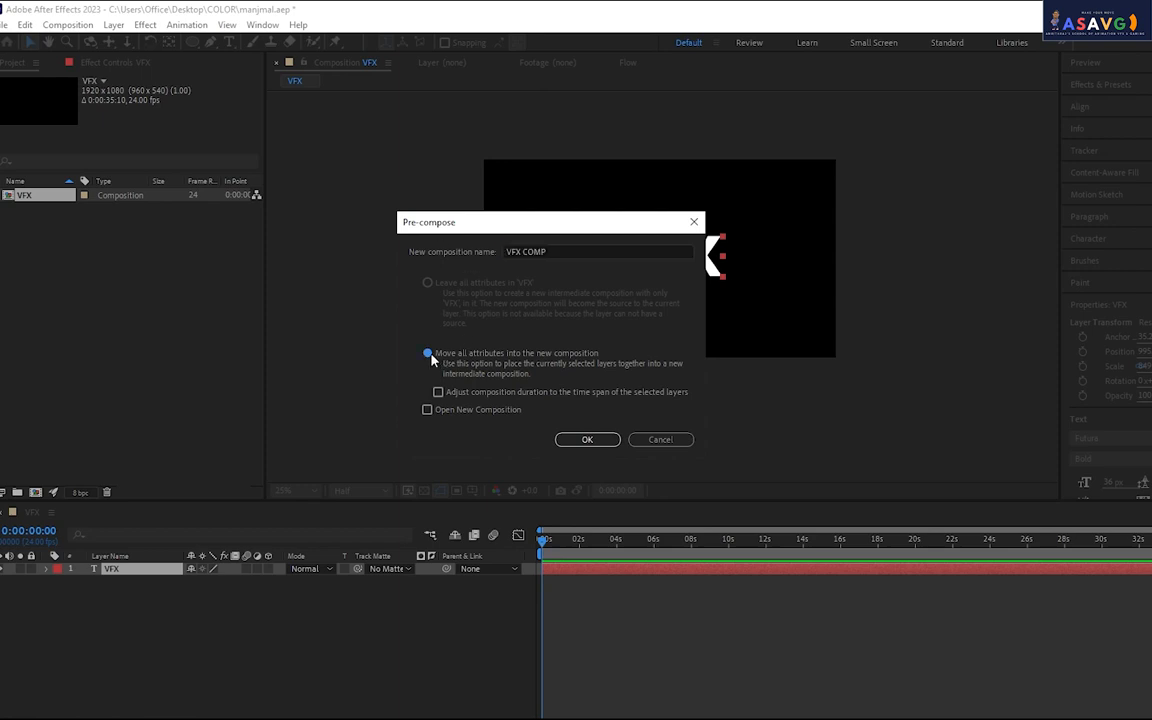
{"action": "left_click", "coordinate": [587, 440]}
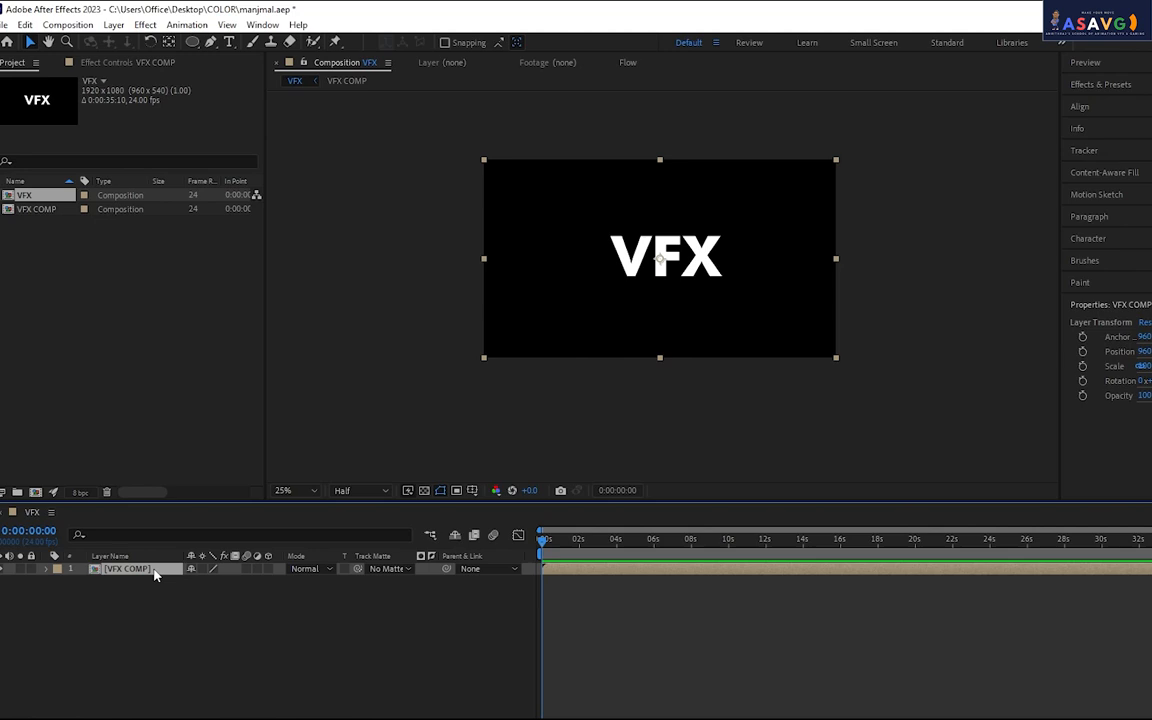
Look at the text layer inside the VFX COMP precomposition and return to the VFX composition
{"action": "double_click", "coordinate": [155, 572]}
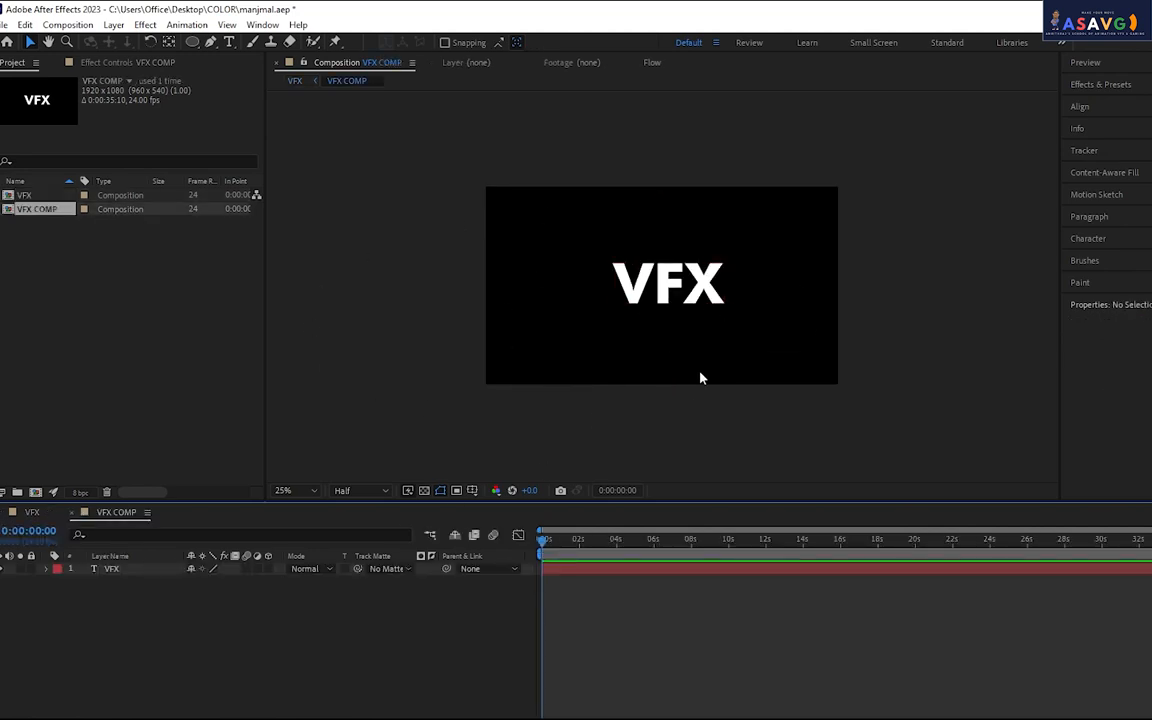
{"action": "scroll", "coordinate": [689, 304], "scroll_direction": "up", "scroll_amount": 1}
{"action": "scroll", "coordinate": [673, 316], "scroll_direction": "down", "scroll_amount": 1}
{"action": "left_click", "coordinate": [37, 514]}
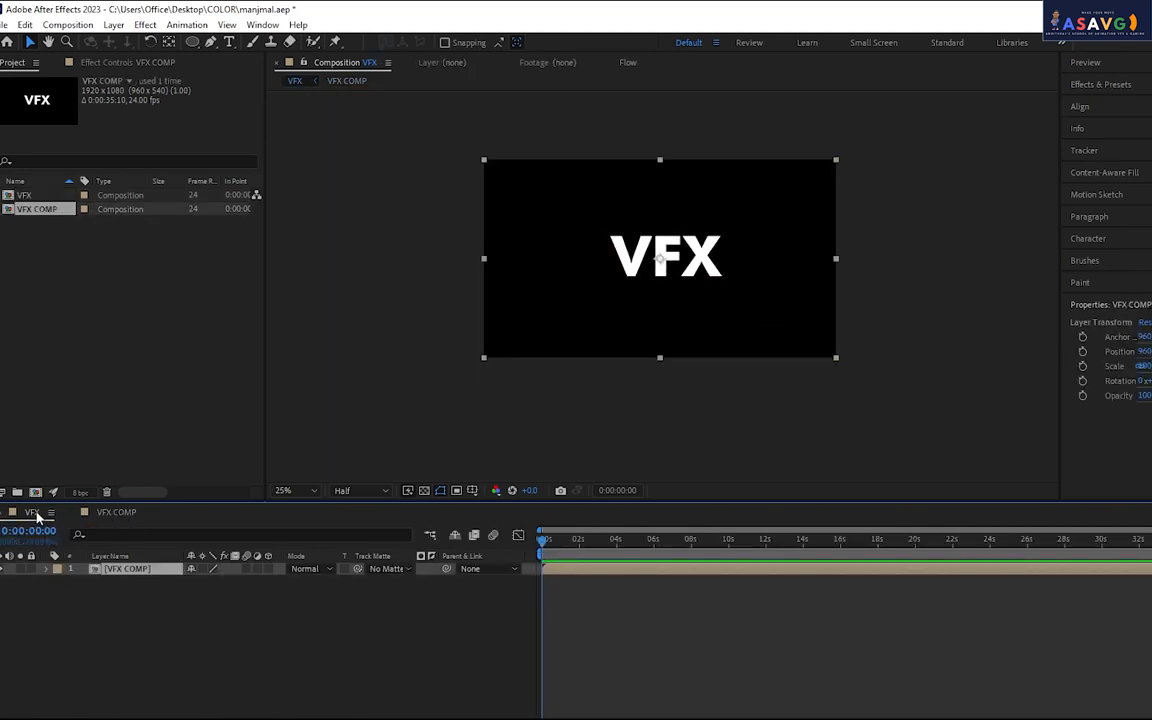
Open the VFX COMP precomposition and draw a rectangular region of interest around the VFX text
{"action": "double_click", "coordinate": [128, 575]}
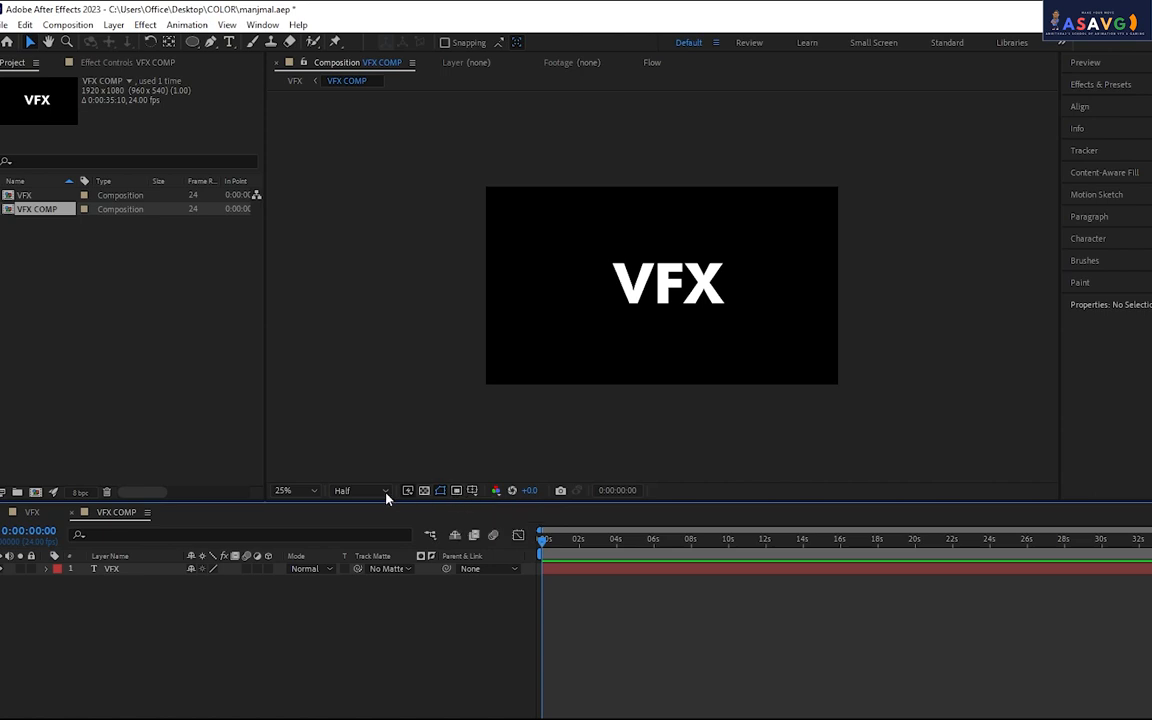
{"action": "left_click", "coordinate": [457, 491]}
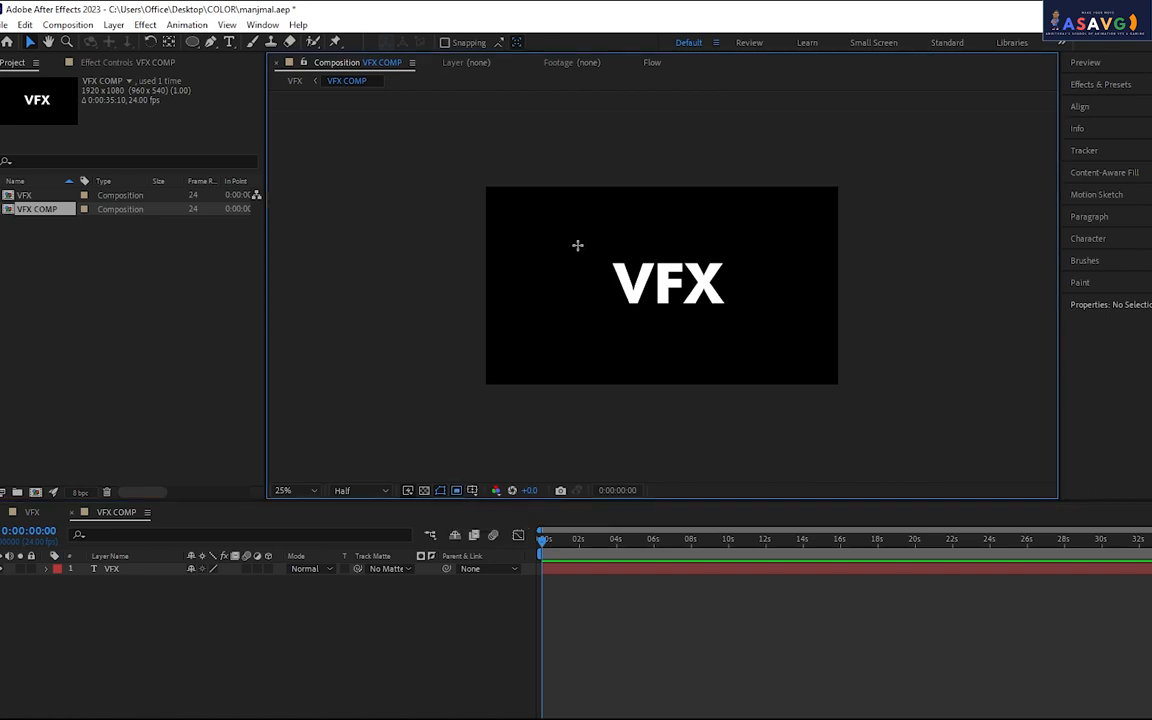
{"action": "left_click_drag", "start_coordinate": [574, 243], "coordinate": [756, 319]}
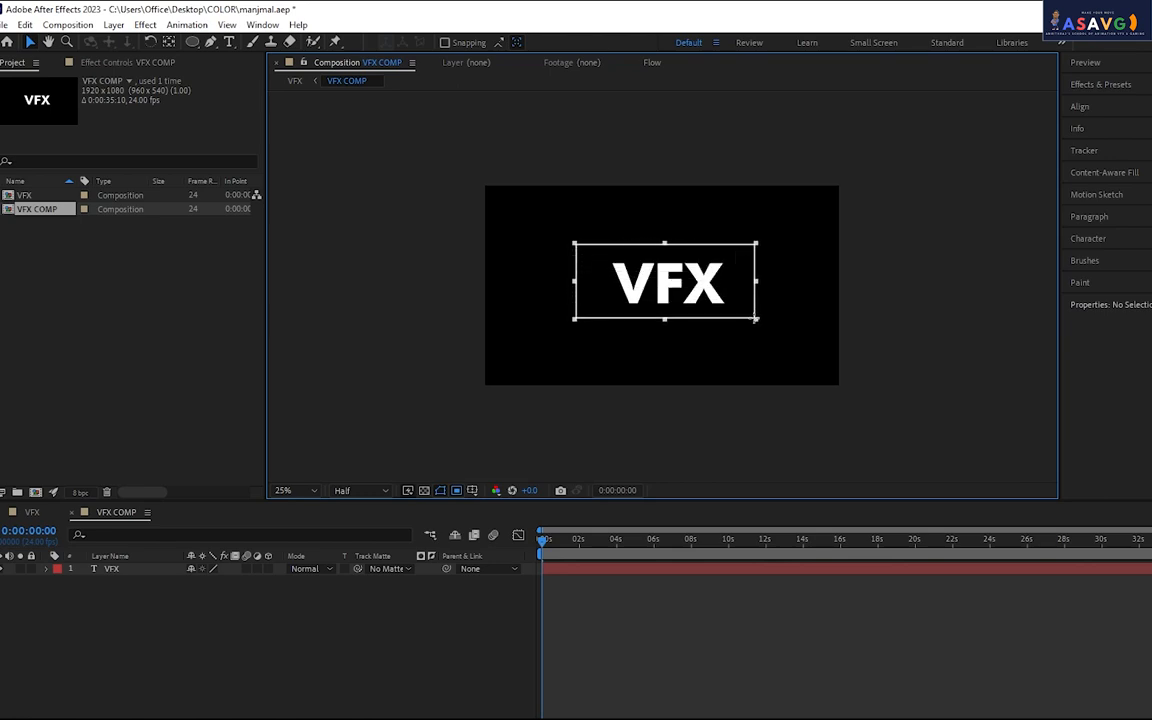
{"action": "scroll", "coordinate": [671, 340], "scroll_direction": "up", "scroll_amount": 2}
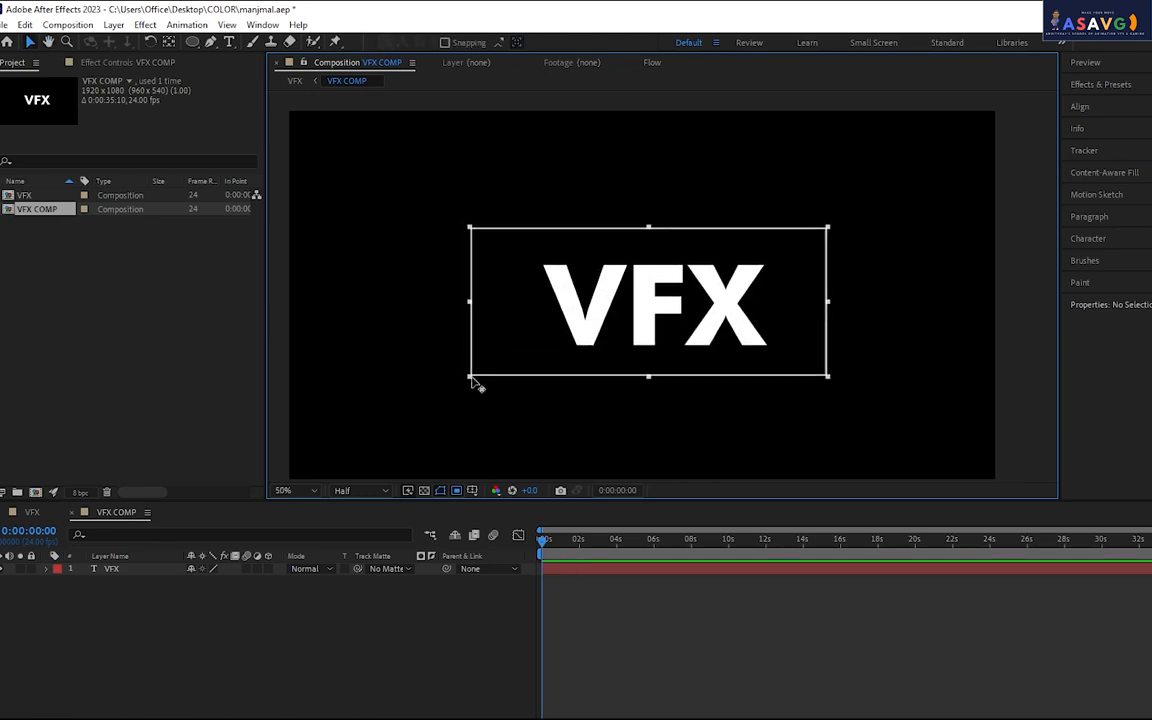
Tighten all four edges of the region of interest so it closely surrounds the VFX letters
{"action": "left_click_drag", "start_coordinate": [472, 378], "coordinate": [537, 380]}
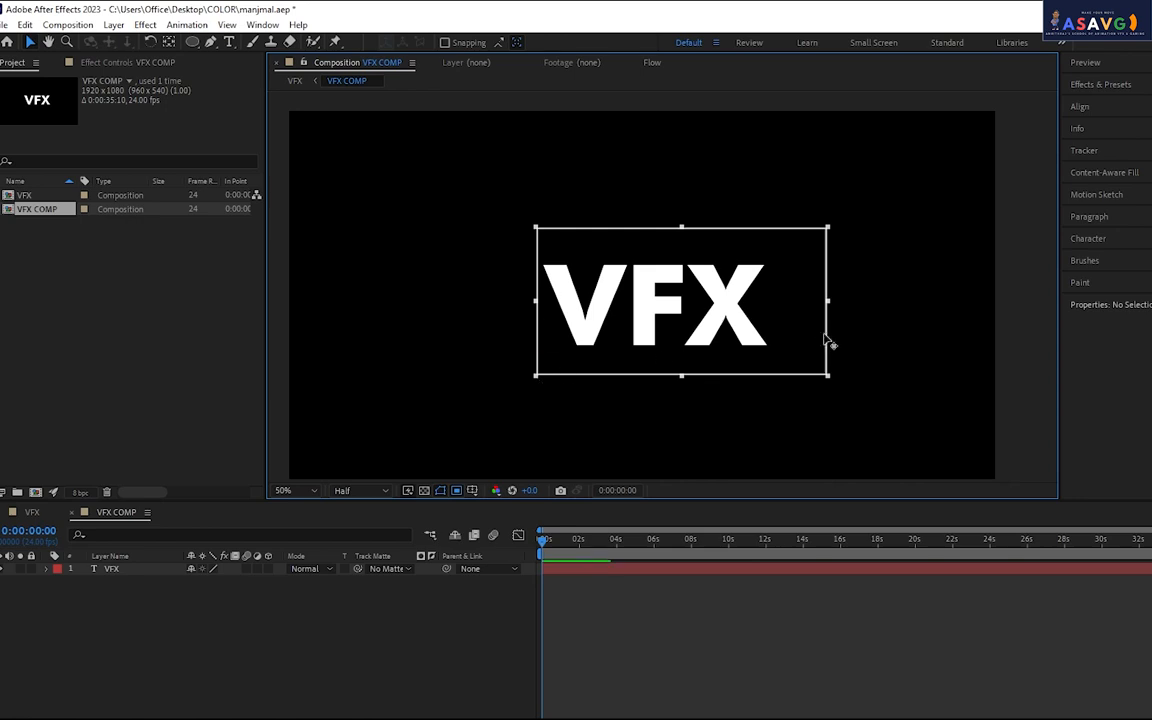
{"action": "left_click_drag", "start_coordinate": [827, 376], "coordinate": [780, 377]}
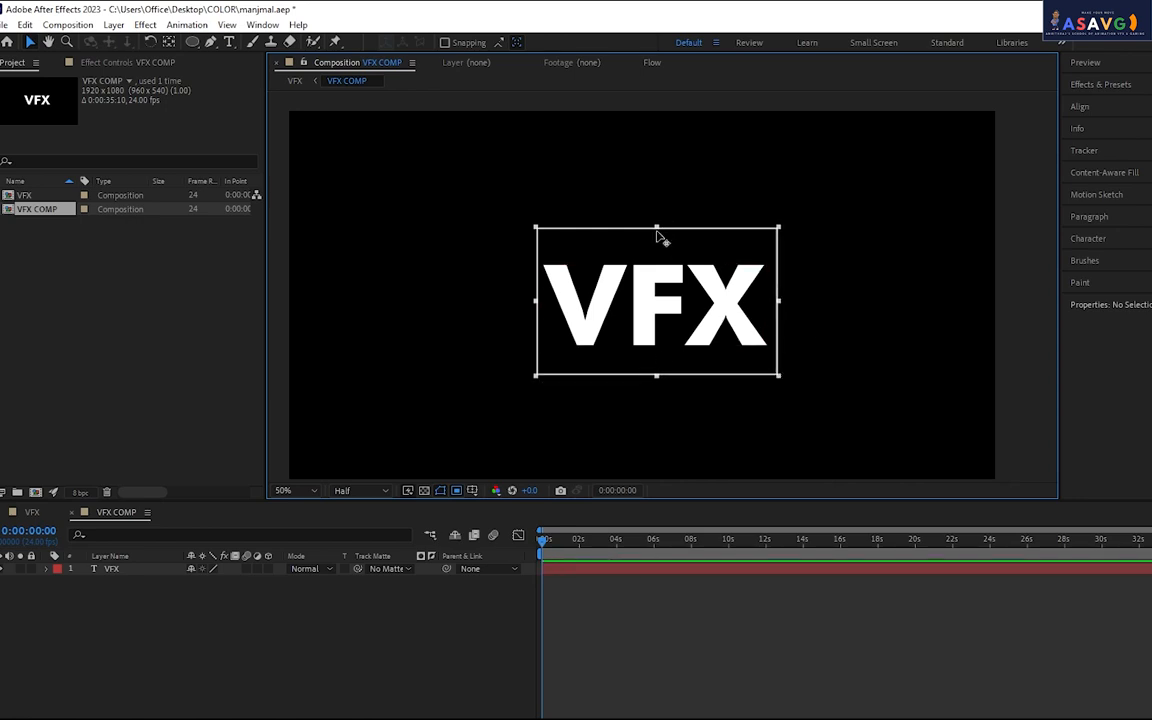
{"action": "left_click_drag", "start_coordinate": [656, 230], "coordinate": [661, 250]}
{"action": "left_click_drag", "start_coordinate": [662, 377], "coordinate": [660, 362]}
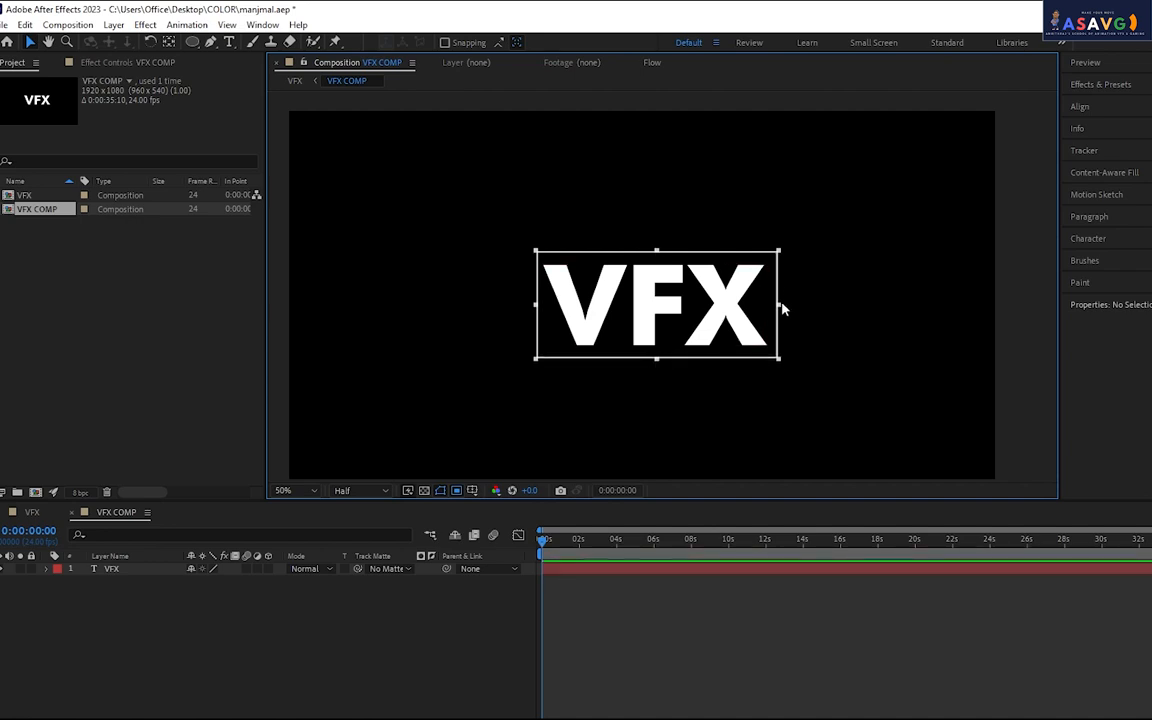
{"action": "left_click_drag", "start_coordinate": [783, 308], "coordinate": [776, 309]}
{"action": "left_click_drag", "start_coordinate": [537, 309], "coordinate": [540, 309]}
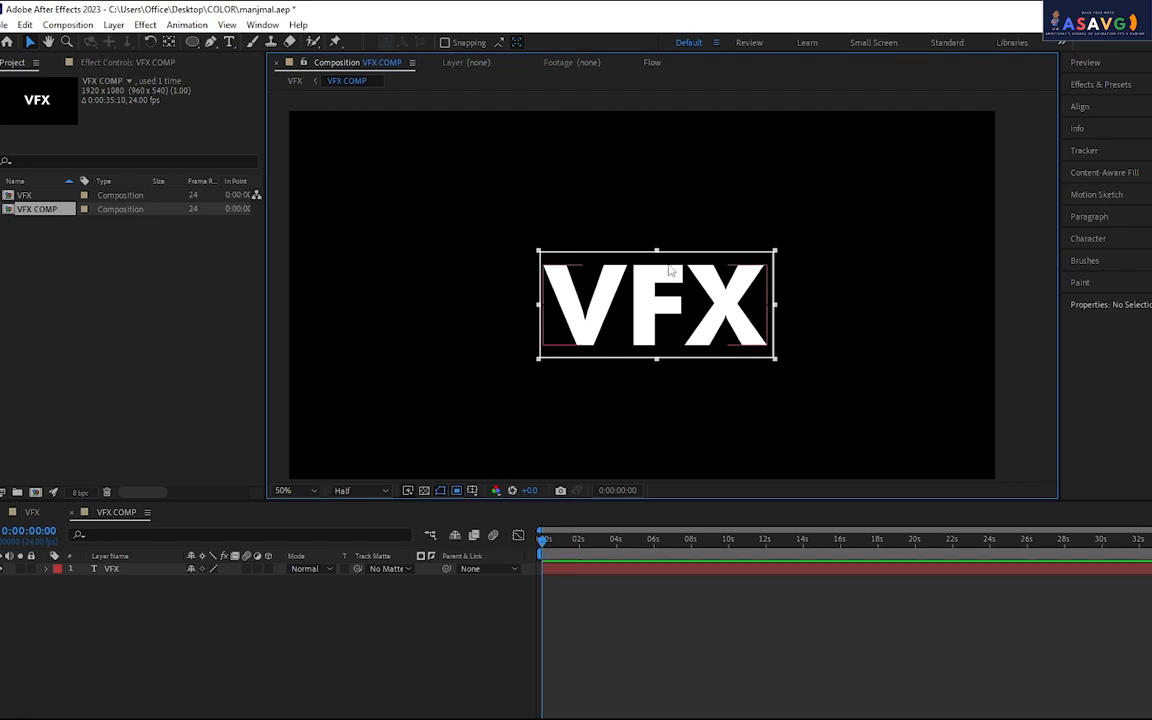
{"action": "left_click_drag", "start_coordinate": [657, 252], "coordinate": [657, 255]}
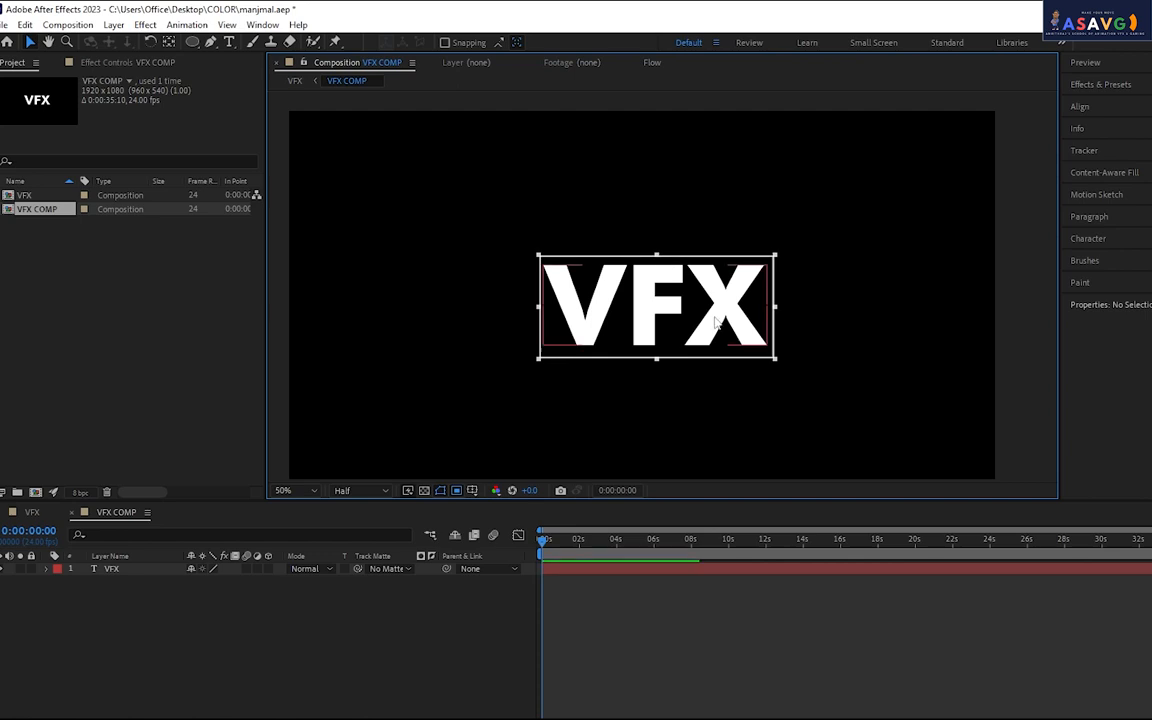
{"action": "left_click_drag", "start_coordinate": [657, 358], "coordinate": [660, 353]}
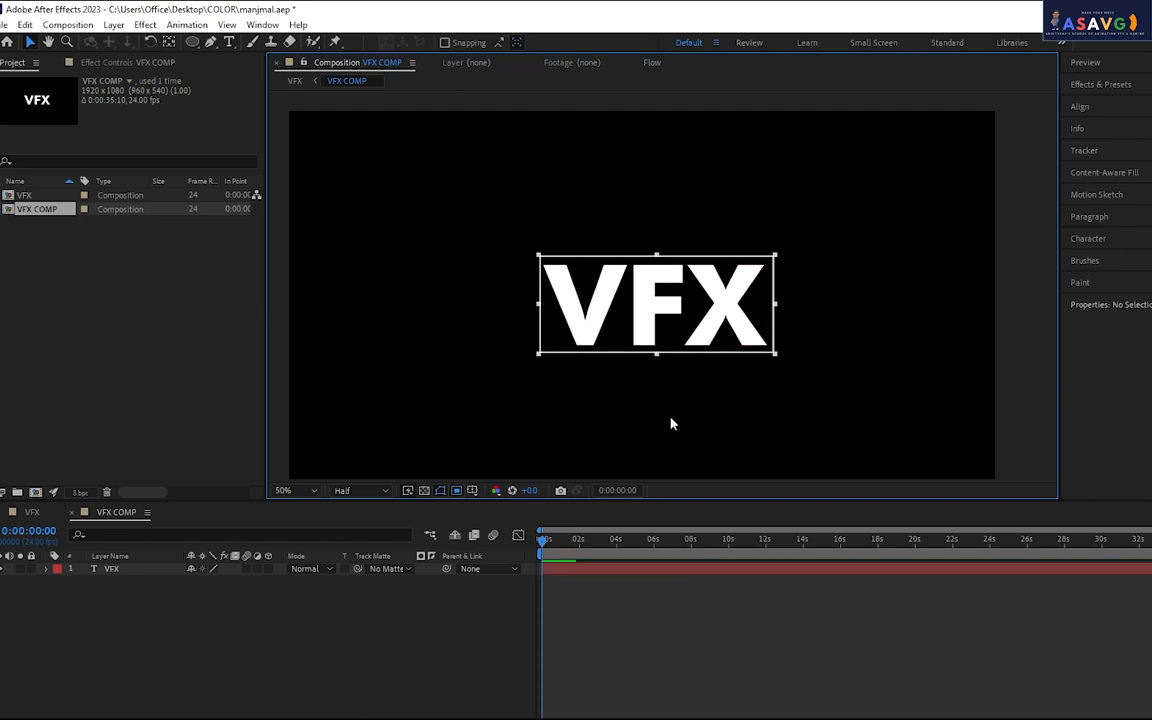
Crop the VFX COMP composition to the region of interest
{"action": "left_click", "coordinate": [68, 25]}
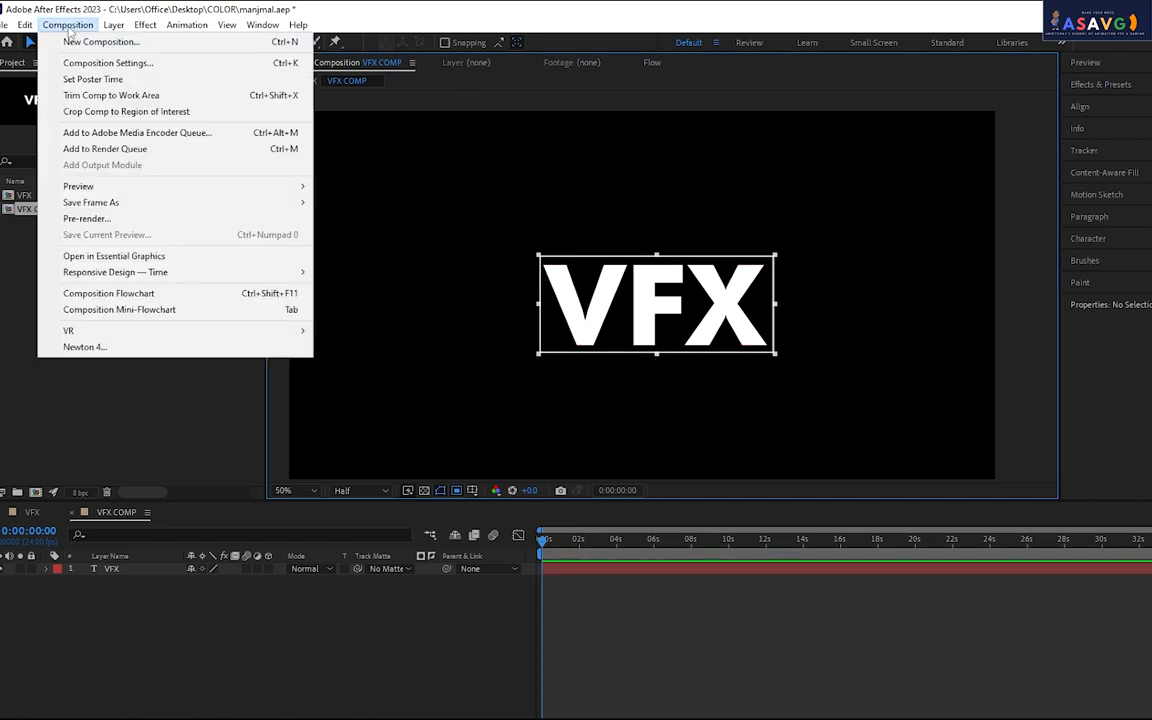
{"action": "left_click", "coordinate": [111, 568]}
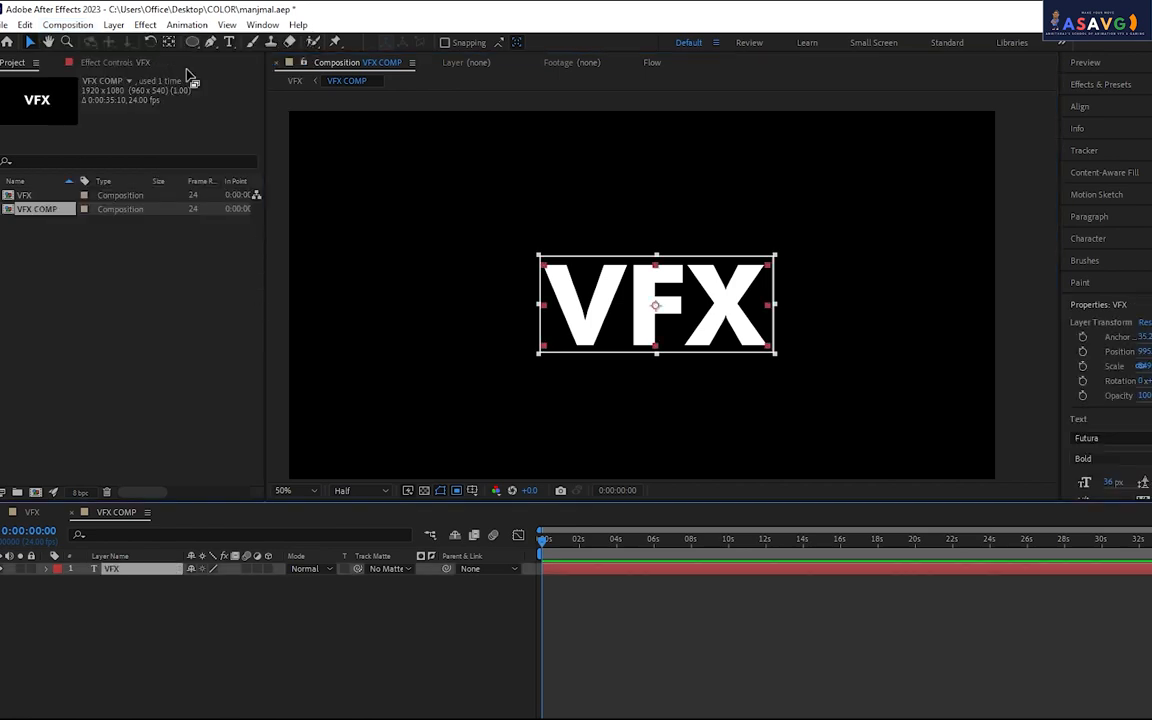
{"action": "left_click", "coordinate": [64, 26]}
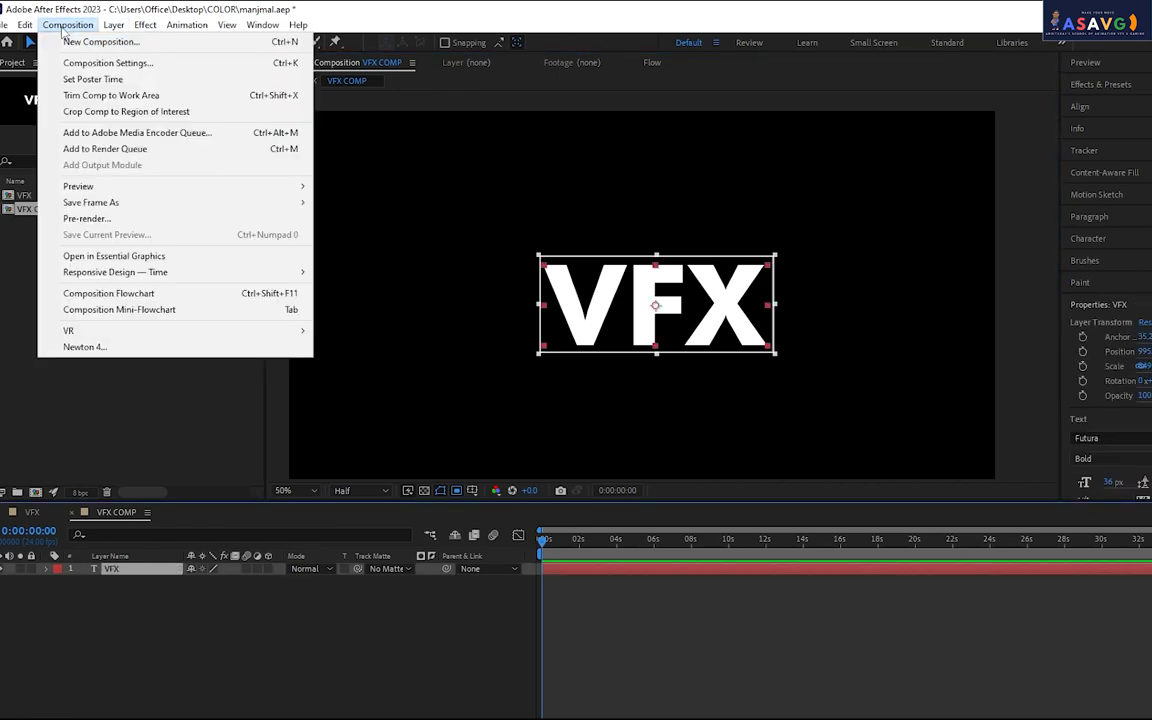
{"action": "left_click", "coordinate": [126, 111]}
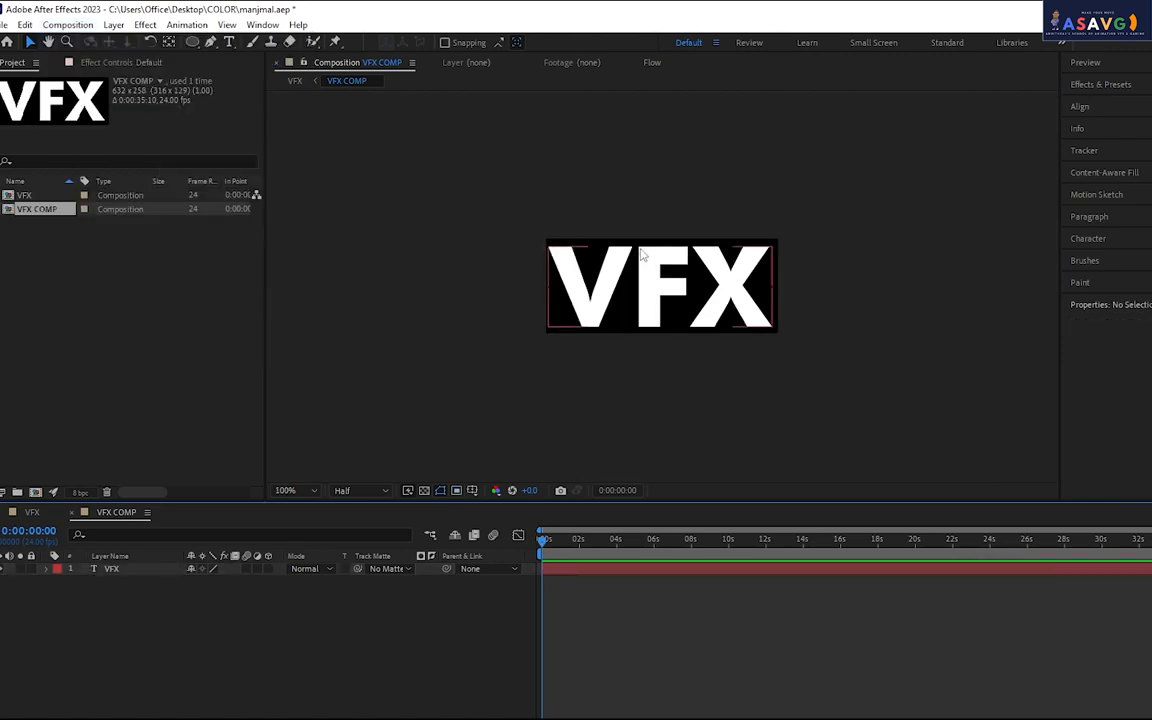
{"action": "key", "text": "slash"}
{"action": "key", "text": "comma"}
{"action": "key", "text": "comma"}
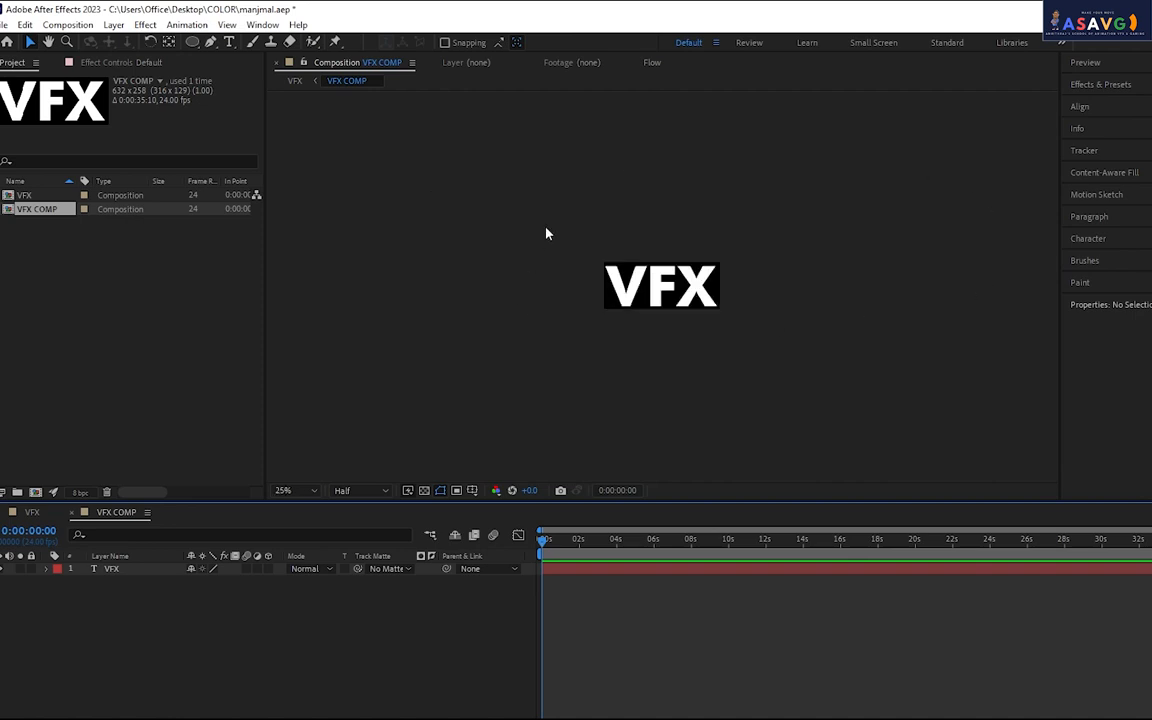
{"action": "key", "text": "slash"}
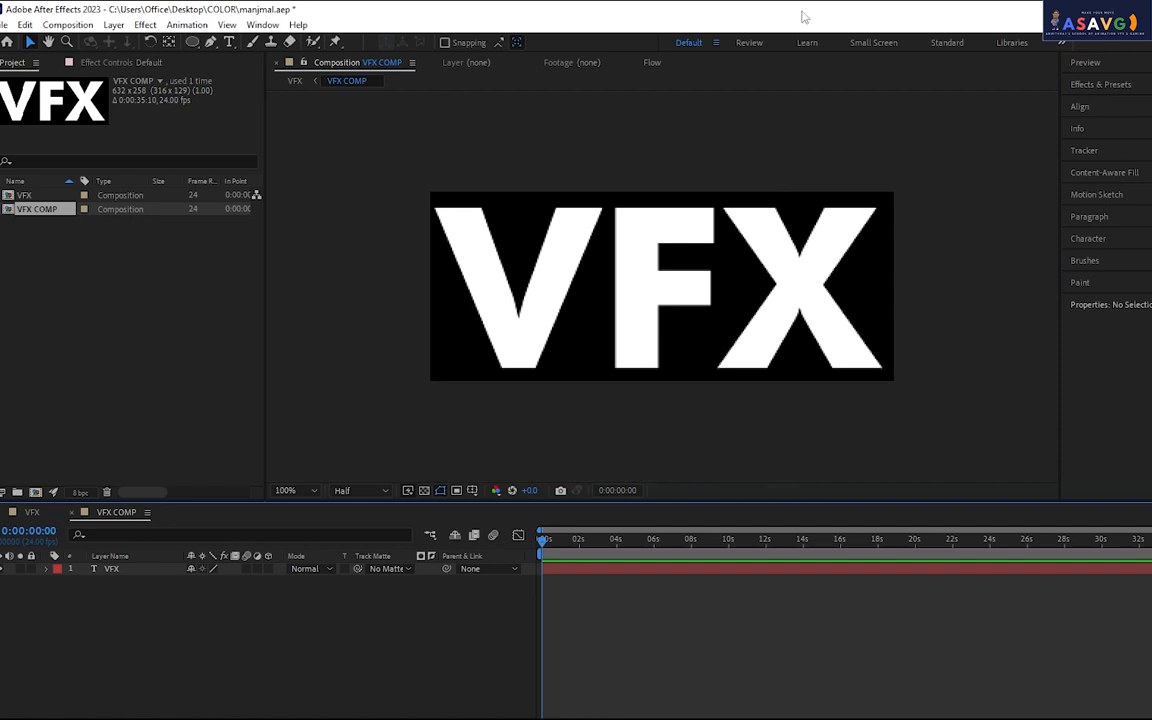
Return to the VFX composition and duplicate its VFX COMP layer twice
{"action": "left_click", "coordinate": [32, 512]}
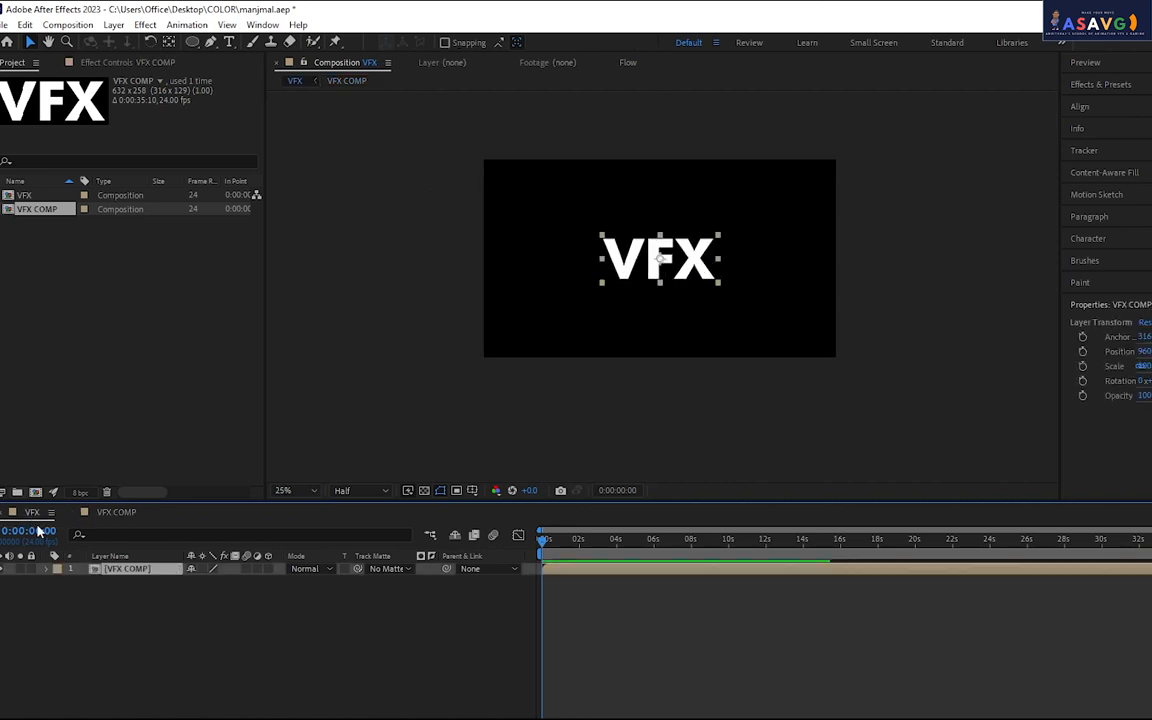
{"action": "left_click", "coordinate": [134, 569]}
{"action": "scroll", "coordinate": [632, 306], "scroll_direction": "up", "scroll_amount": 2}
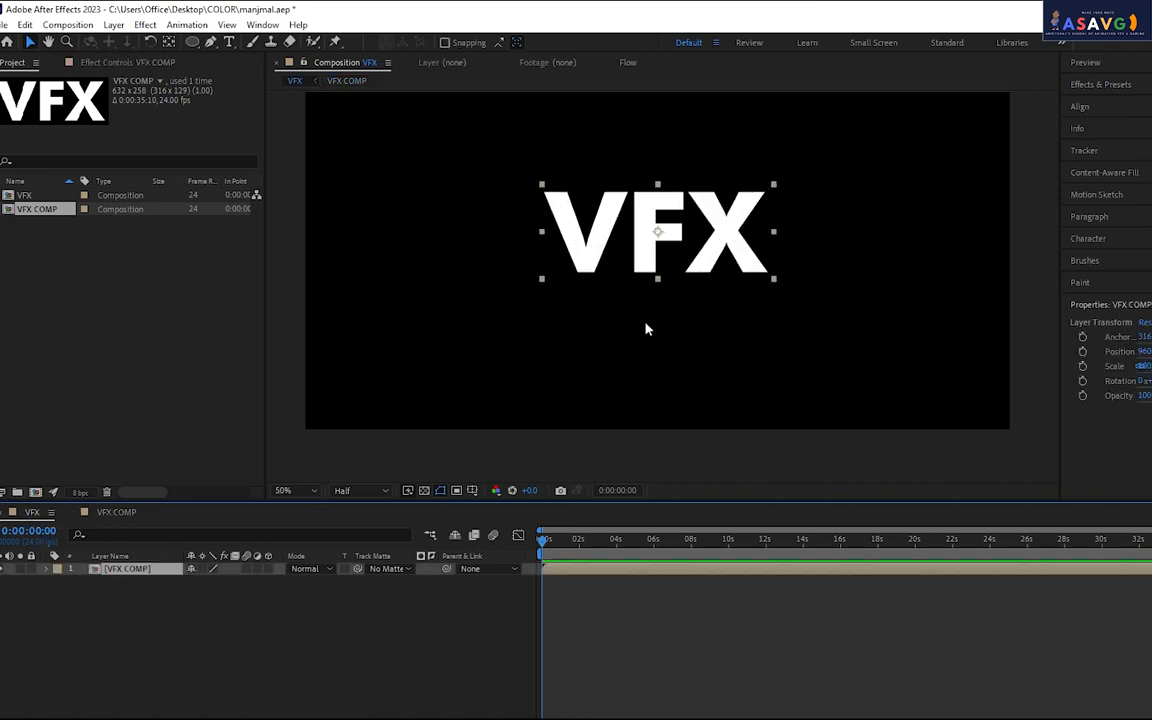
{"action": "left_click", "coordinate": [121, 599]}
{"action": "left_click", "coordinate": [130, 572]}
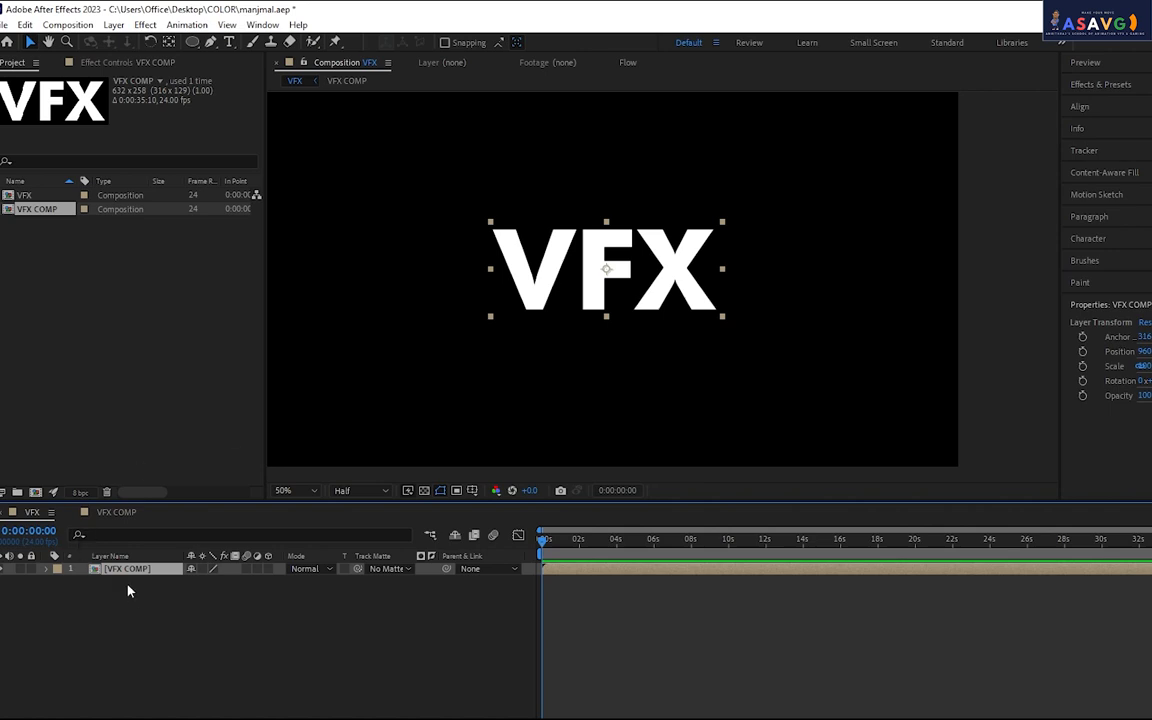
{"action": "key", "text": "ctrl+d"}
{"action": "key", "text": "ctrl+d"}
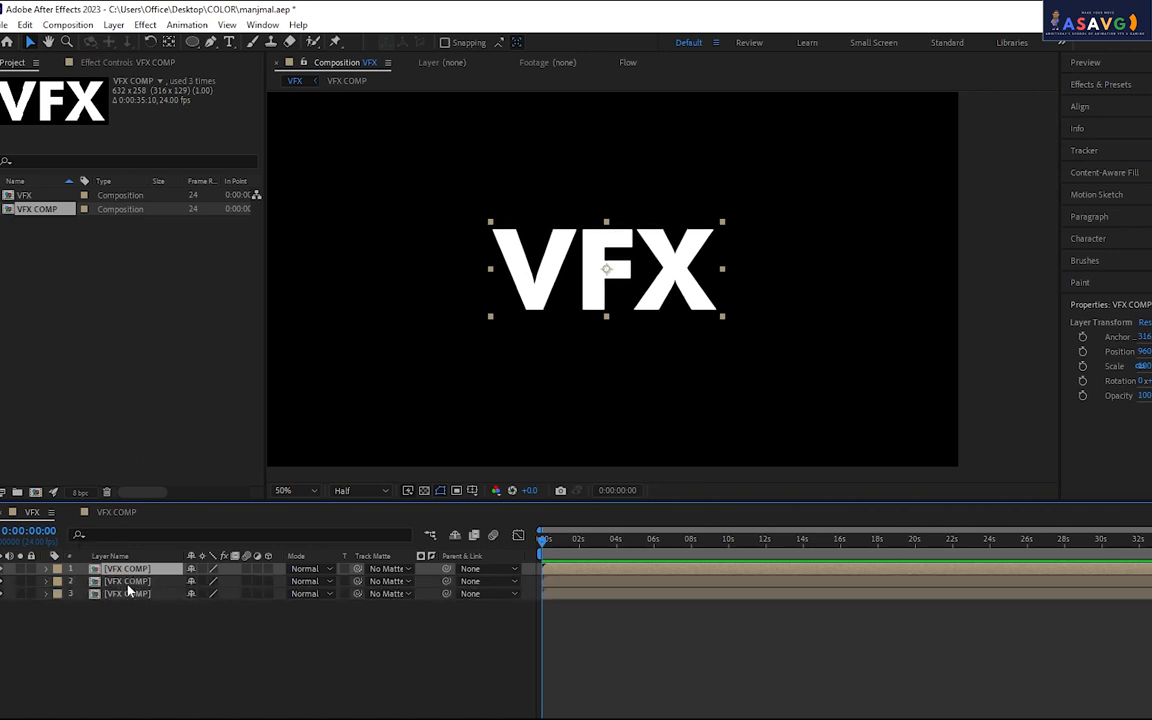
Rename the bottom VFX COMP layer v and the middle one X
{"action": "left_click", "coordinate": [128, 593]}
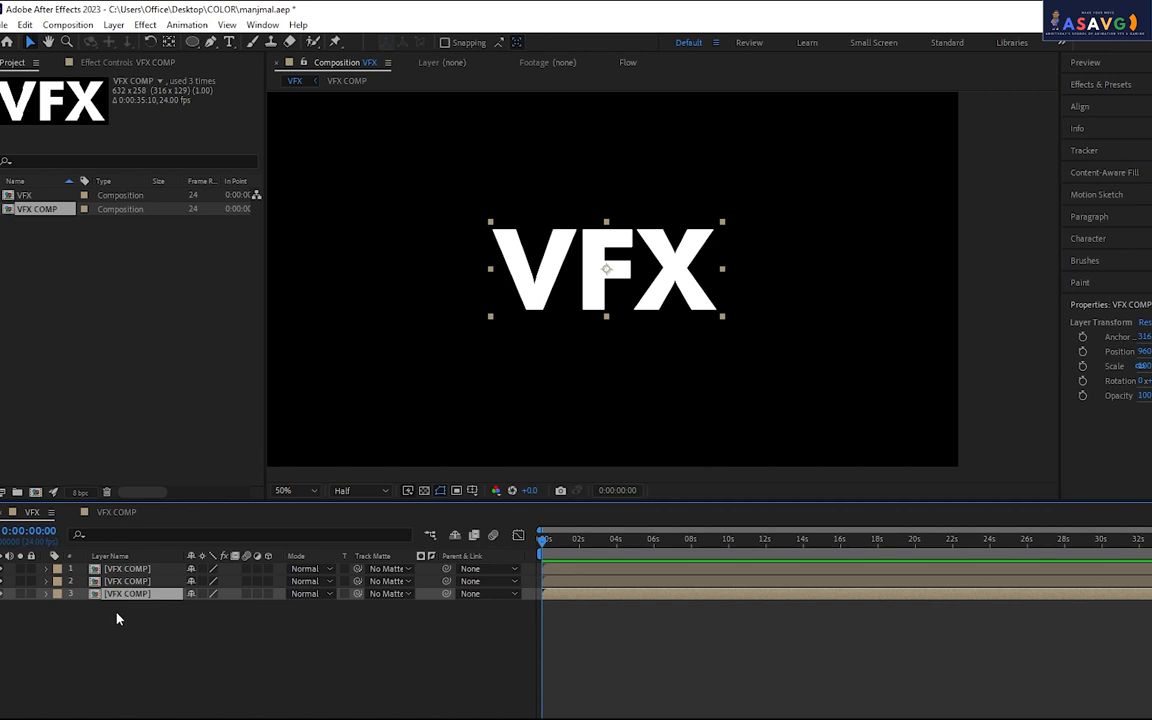
{"action": "key", "text": "Return"}
{"action": "left_click", "coordinate": [113, 583]}
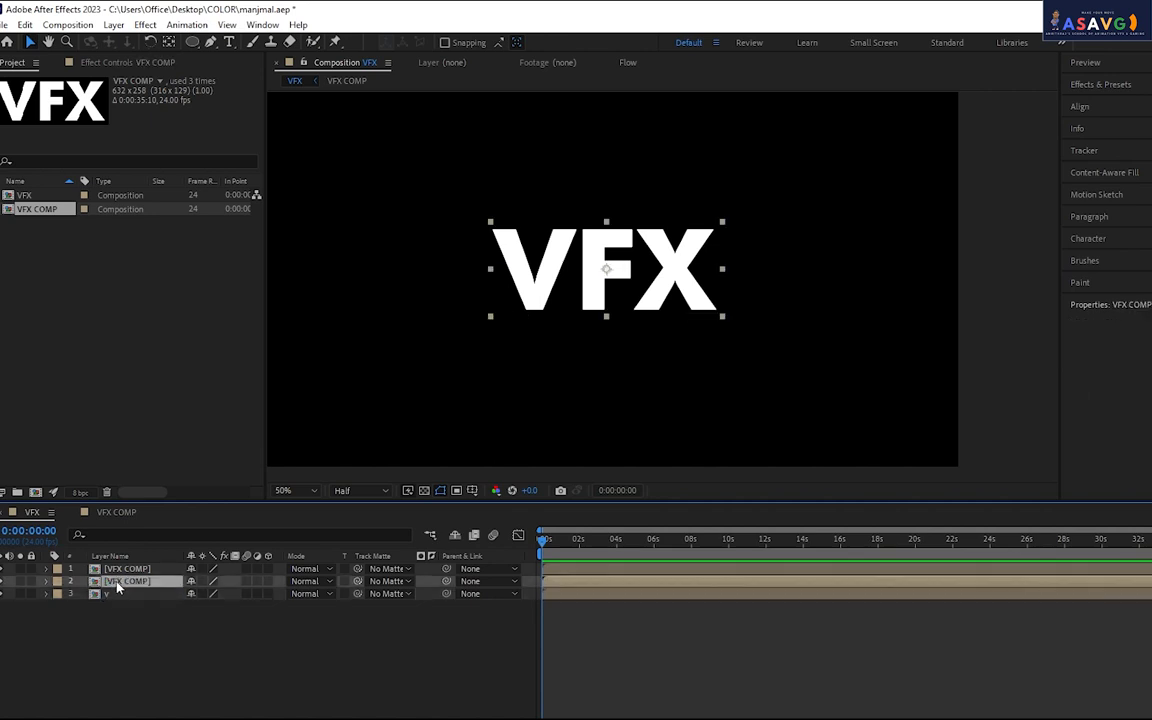
{"action": "key", "text": "Return"}
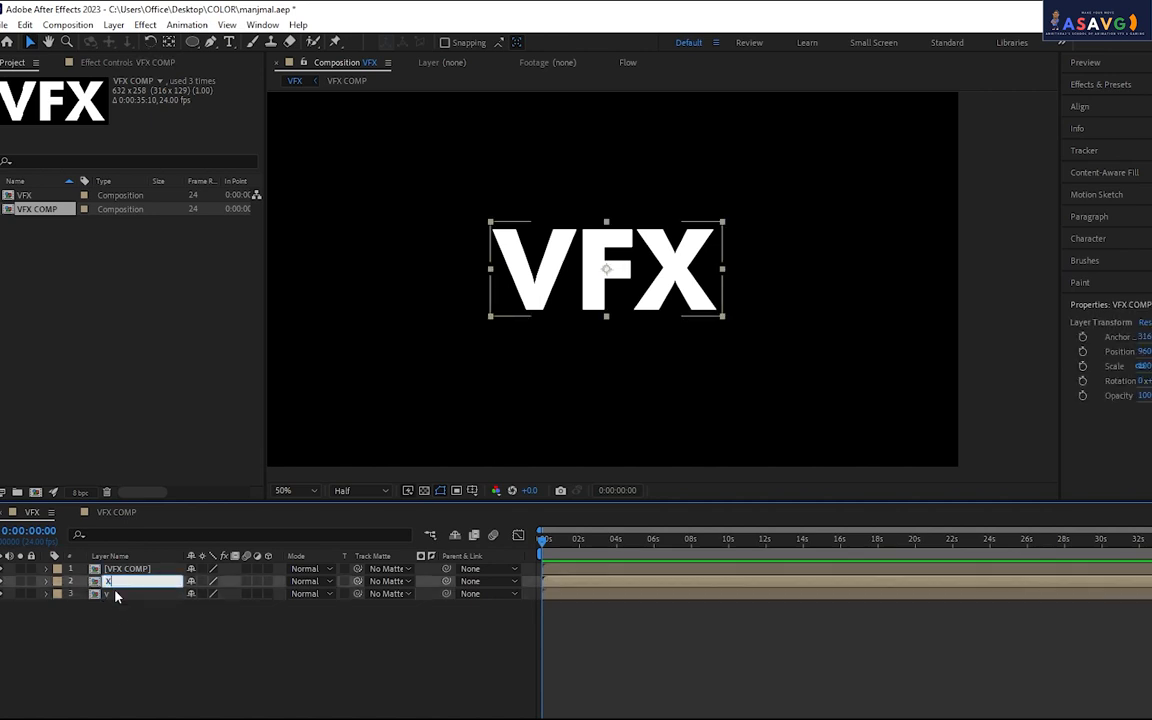
{"action": "left_click", "coordinate": [128, 568]}
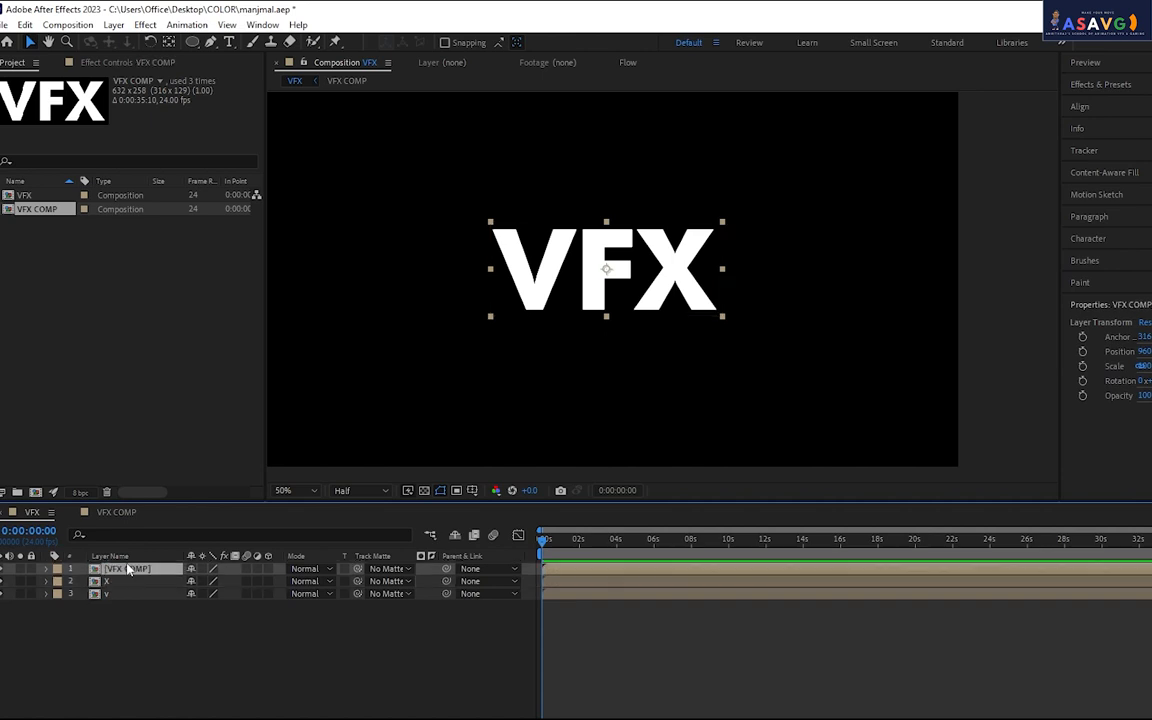
{"action": "key", "text": "Return"}
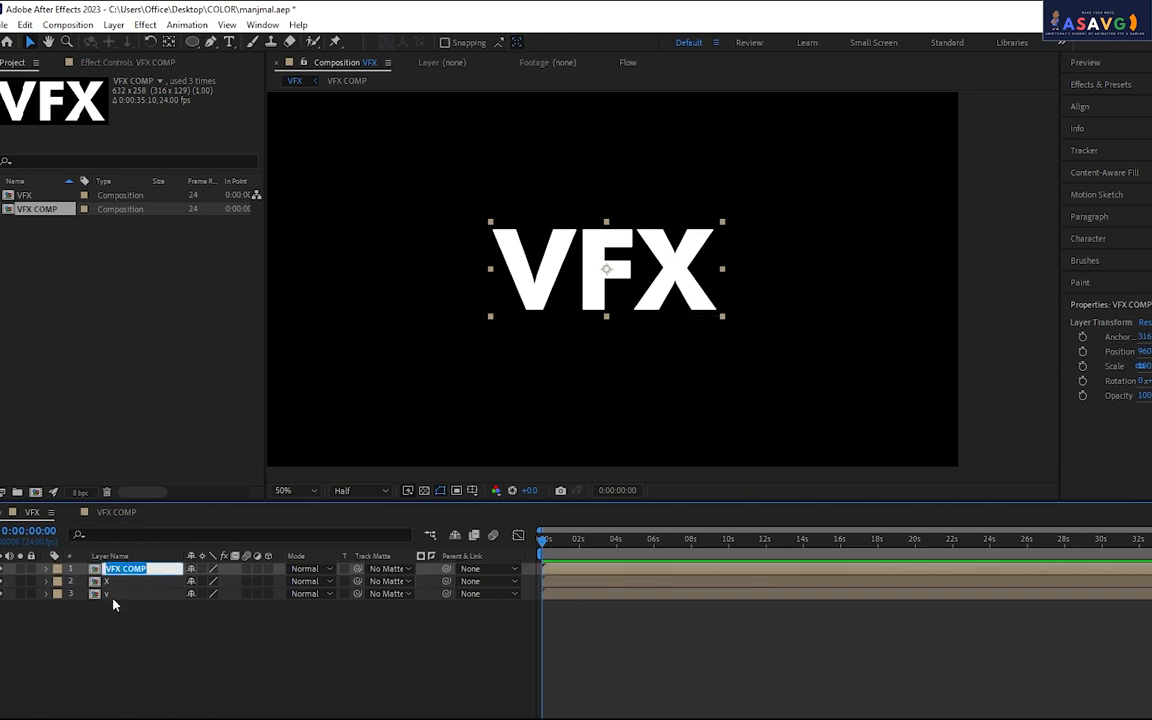
Rename the three stacked layers X, F and V from top to bottom
{"action": "left_click", "coordinate": [113, 584]}
{"action": "key", "text": "Return"}
{"action": "type", "text": "F"}
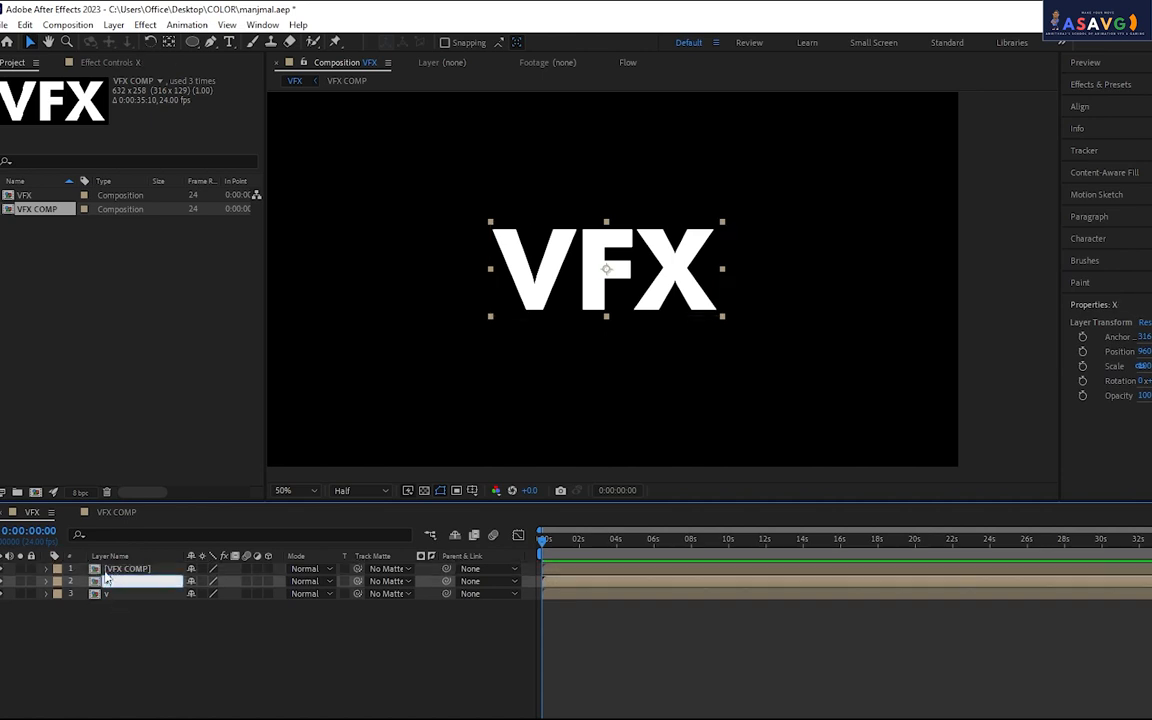
{"action": "left_click", "coordinate": [147, 627]}
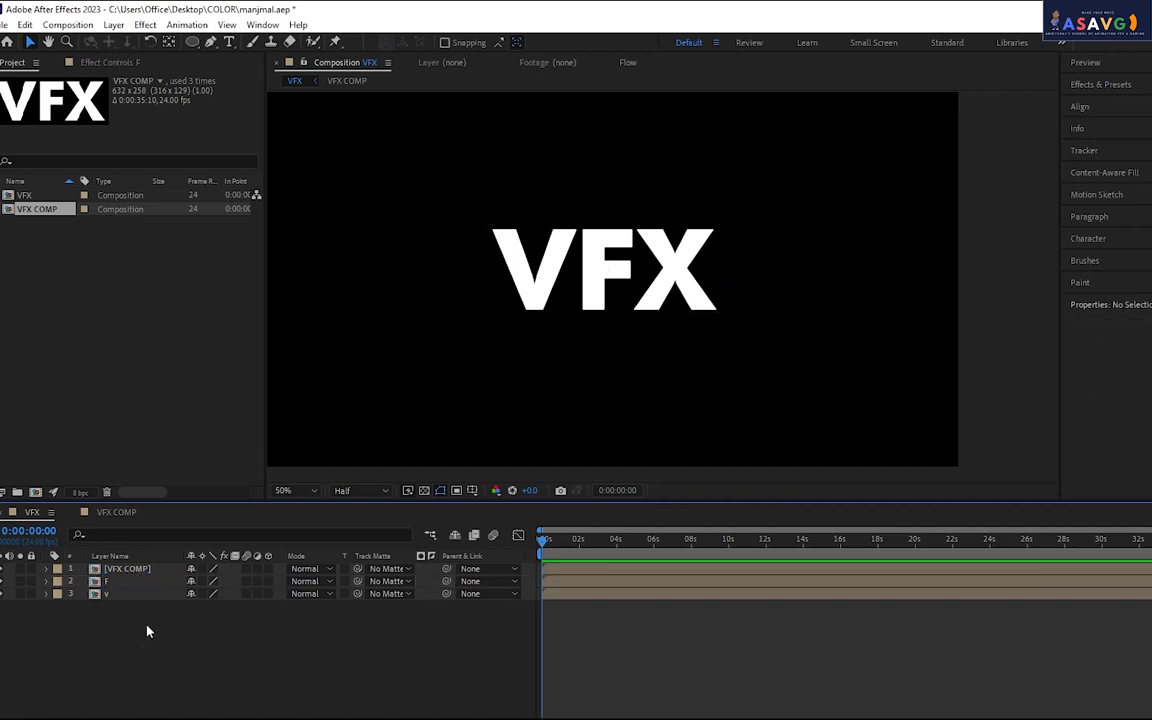
{"action": "left_click", "coordinate": [149, 571]}
{"action": "key", "text": "Return"}
{"action": "type", "text": "X"}
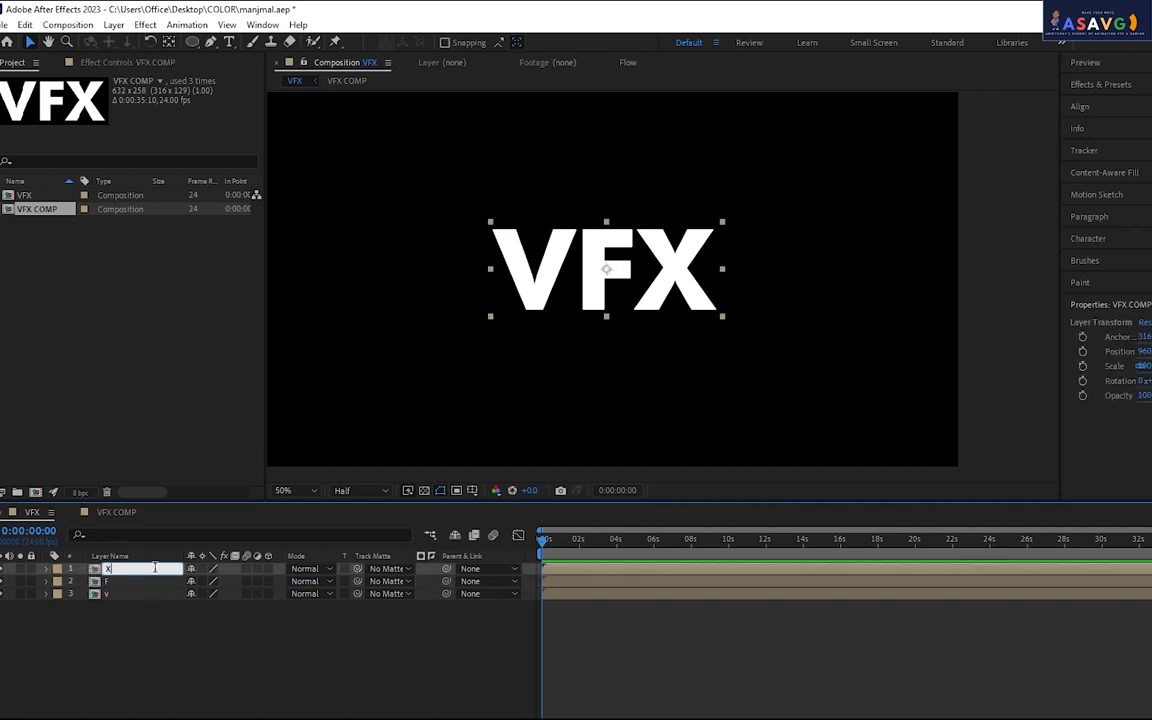
{"action": "left_click", "coordinate": [126, 594]}
{"action": "key", "text": "Return"}
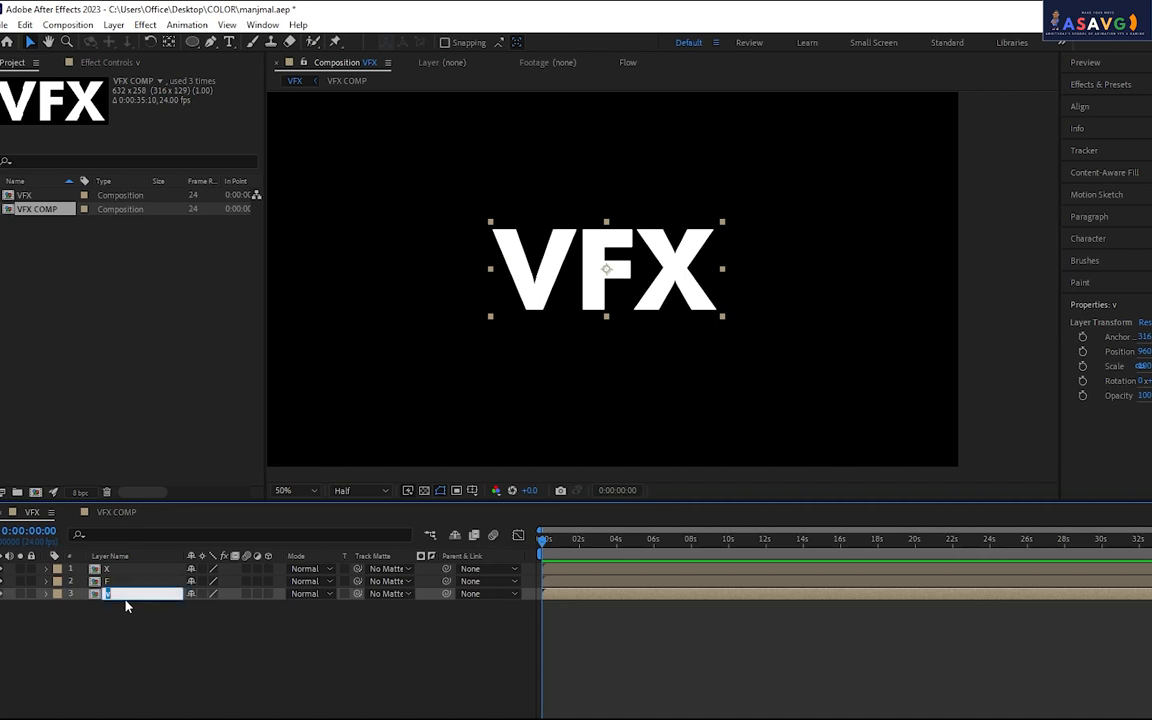
{"action": "left_click", "coordinate": [126, 655]}
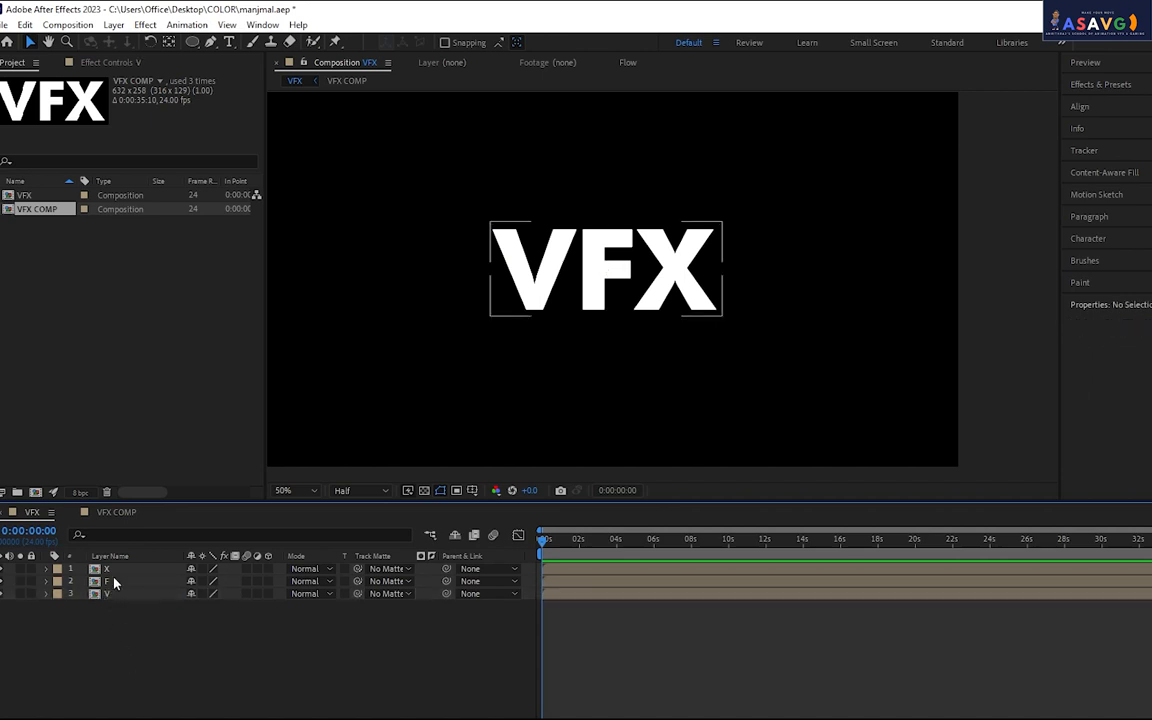
Look at the VFX COMP precomposition and go back to the three letter layers in the VFX composition
{"action": "left_click", "coordinate": [116, 512]}
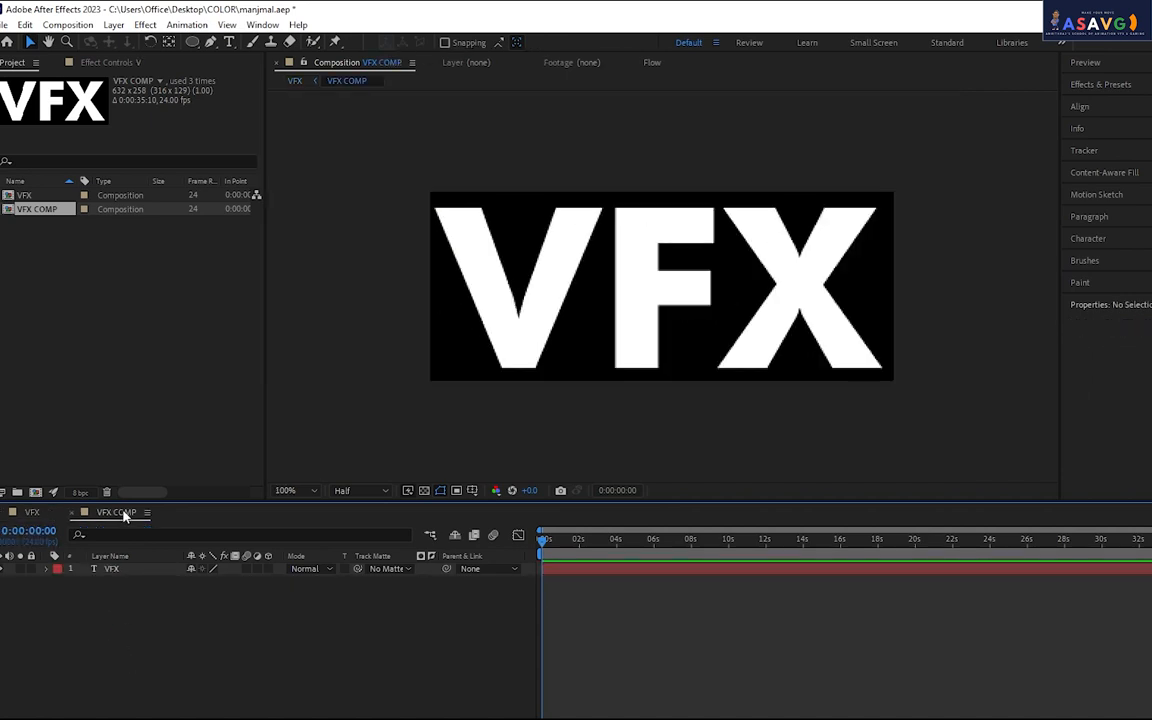
{"action": "left_click", "coordinate": [32, 512]}
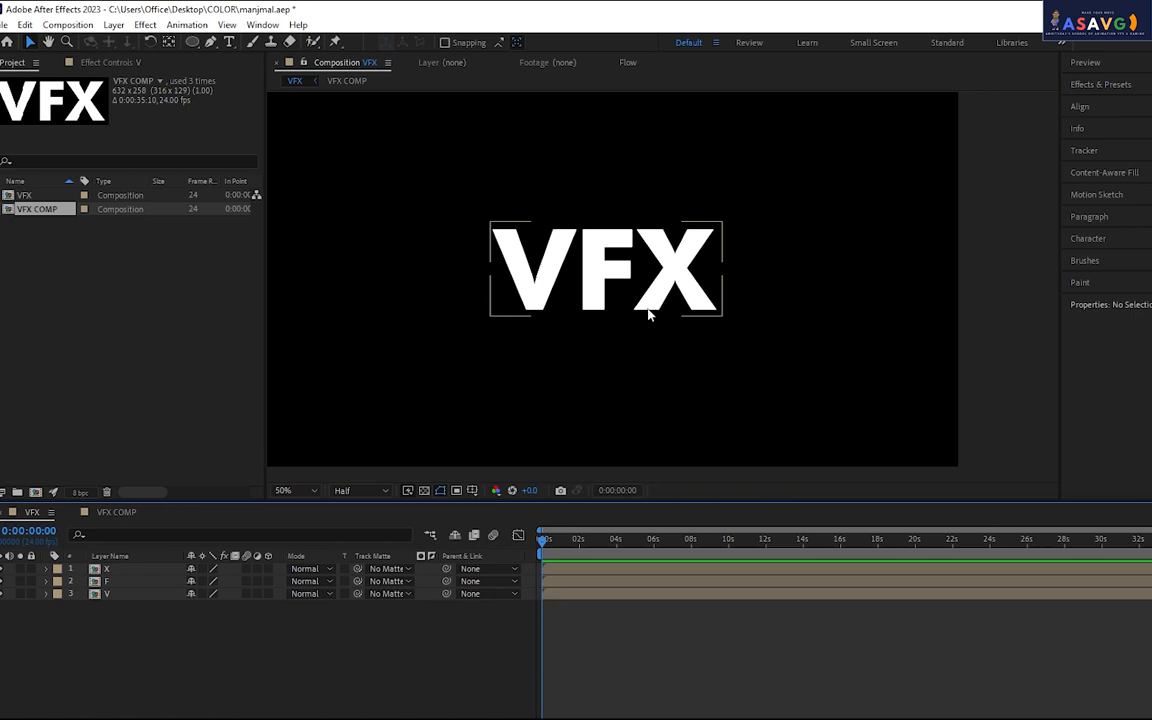
{"action": "left_click", "coordinate": [121, 592]}
{"action": "key", "text": "ctrl+Up"}
{"action": "key", "text": "ctrl+Up"}
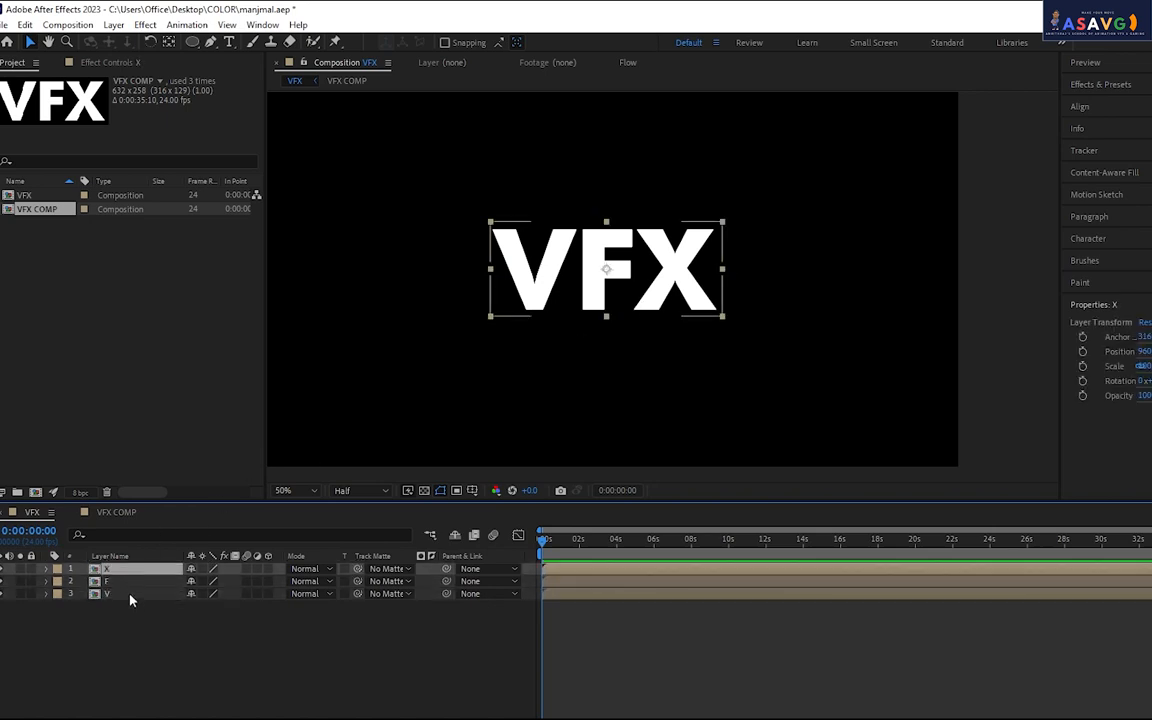
Draw a rectangular mask around the letter V on the V layer
{"action": "left_click", "coordinate": [130, 595]}
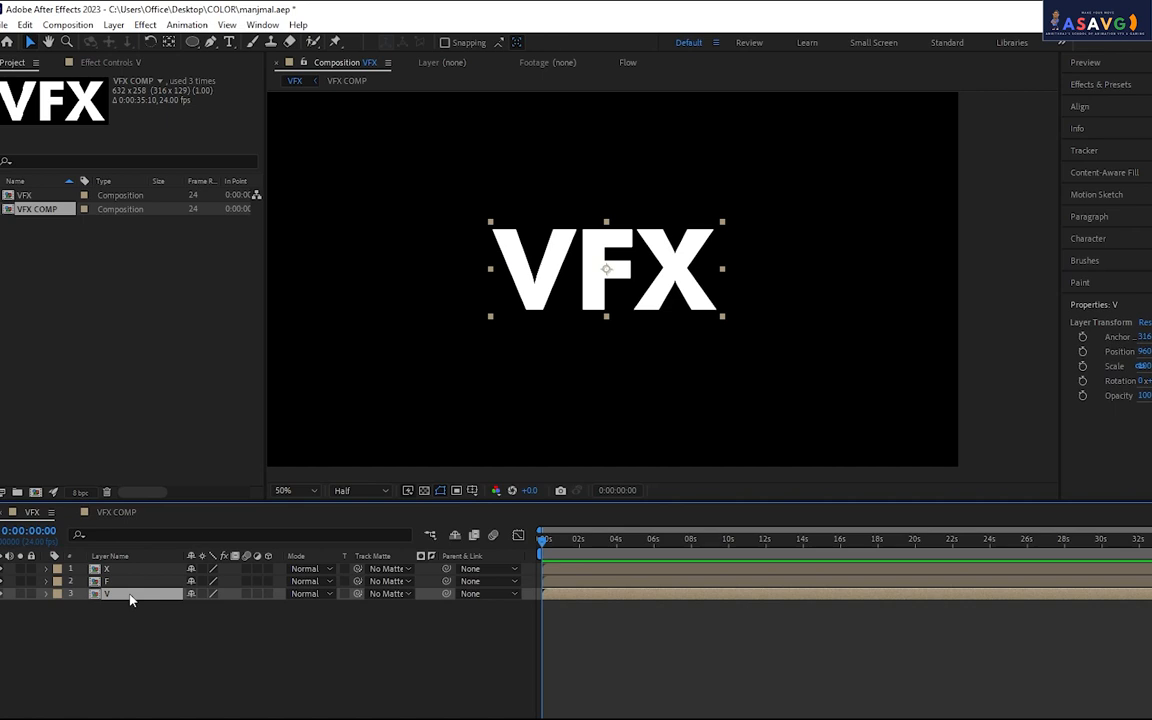
{"action": "mouse_move", "coordinate": [192, 41]}
{"action": "left_mouse_down"}
{"action": "mouse_move", "coordinate": [206, 72]}
{"action": "mouse_move", "coordinate": [251, 62]}
{"action": "mouse_move", "coordinate": [248, 42]}
{"action": "left_mouse_up"}
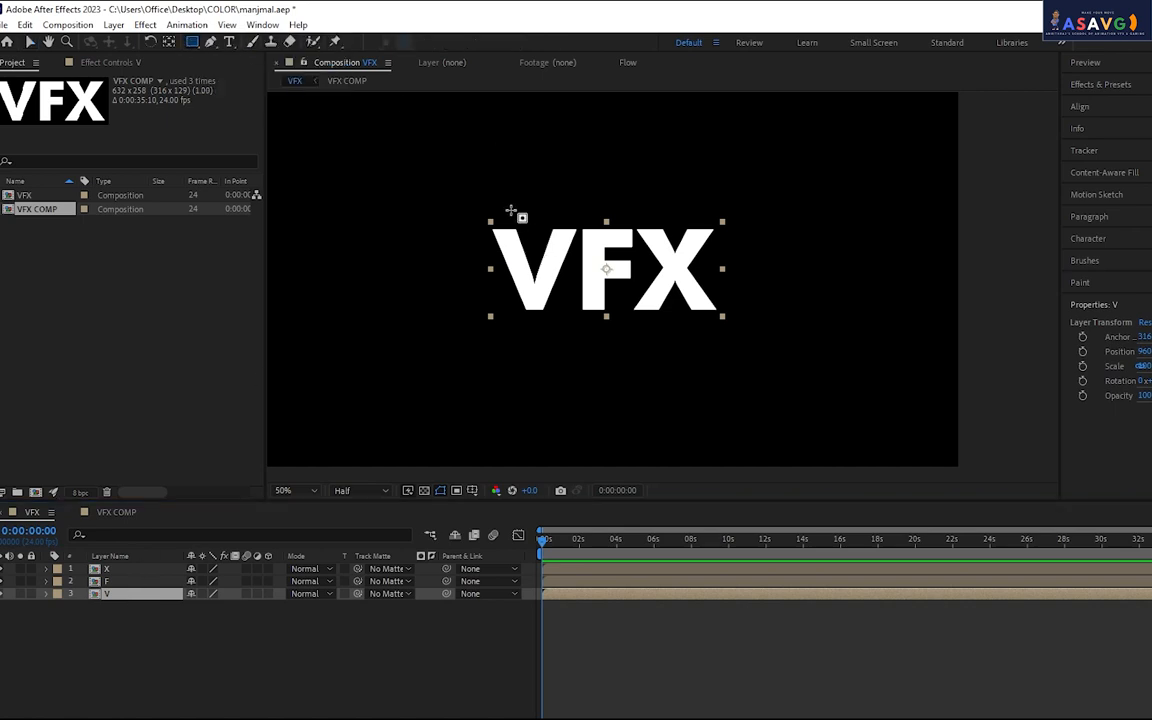
{"action": "mouse_move", "coordinate": [471, 210]}
{"action": "left_mouse_down"}
{"action": "mouse_move", "coordinate": [542, 237]}
{"action": "mouse_move", "coordinate": [576, 278]}
{"action": "mouse_move", "coordinate": [580, 325]}
{"action": "left_mouse_up"}
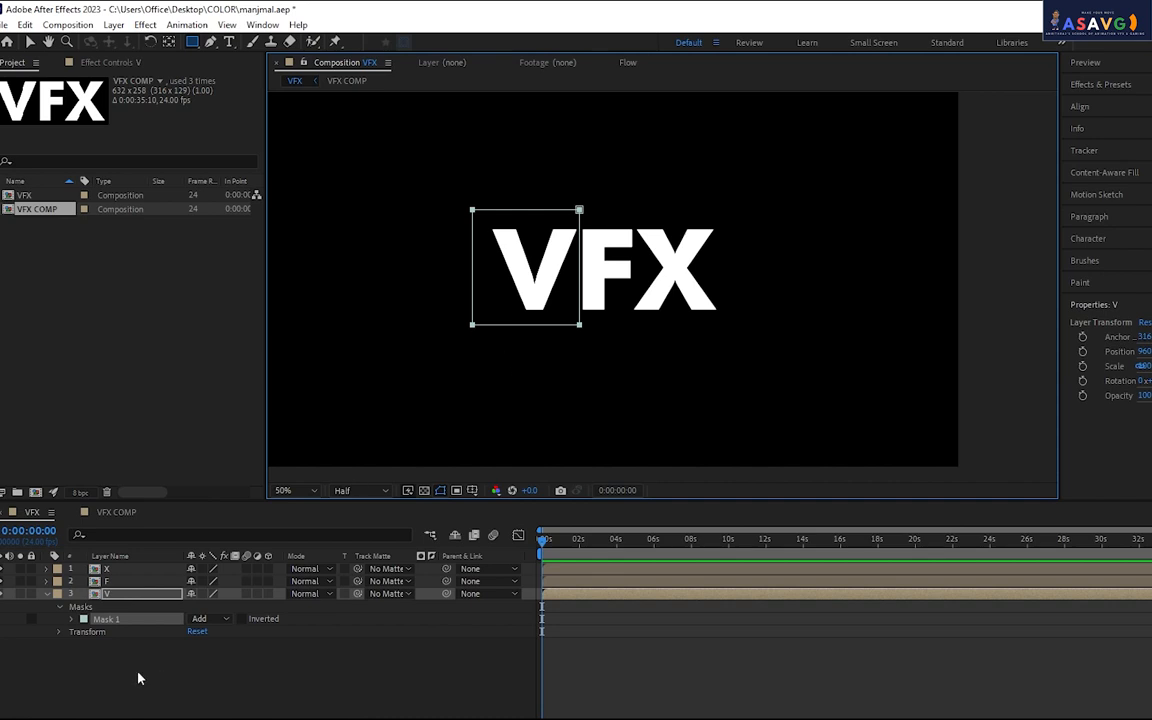
Draw a rectangular mask around the letter F on the F layer
{"action": "left_click", "coordinate": [118, 581]}
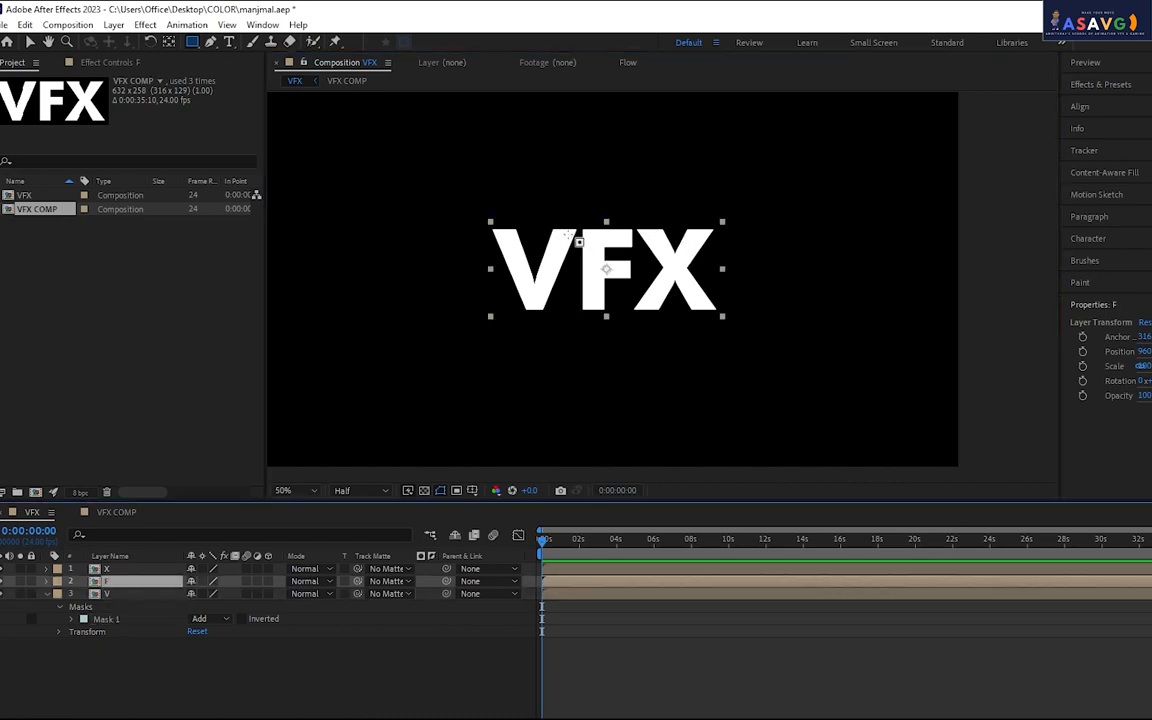
{"action": "scroll", "coordinate": [540, 210], "scroll_direction": "up", "scroll_amount": 4}
{"action": "left_click_drag", "start_coordinate": [639, 309], "coordinate": [672, 331]}
{"action": "scroll", "coordinate": [668, 328], "scroll_direction": "down", "scroll_amount": 2}
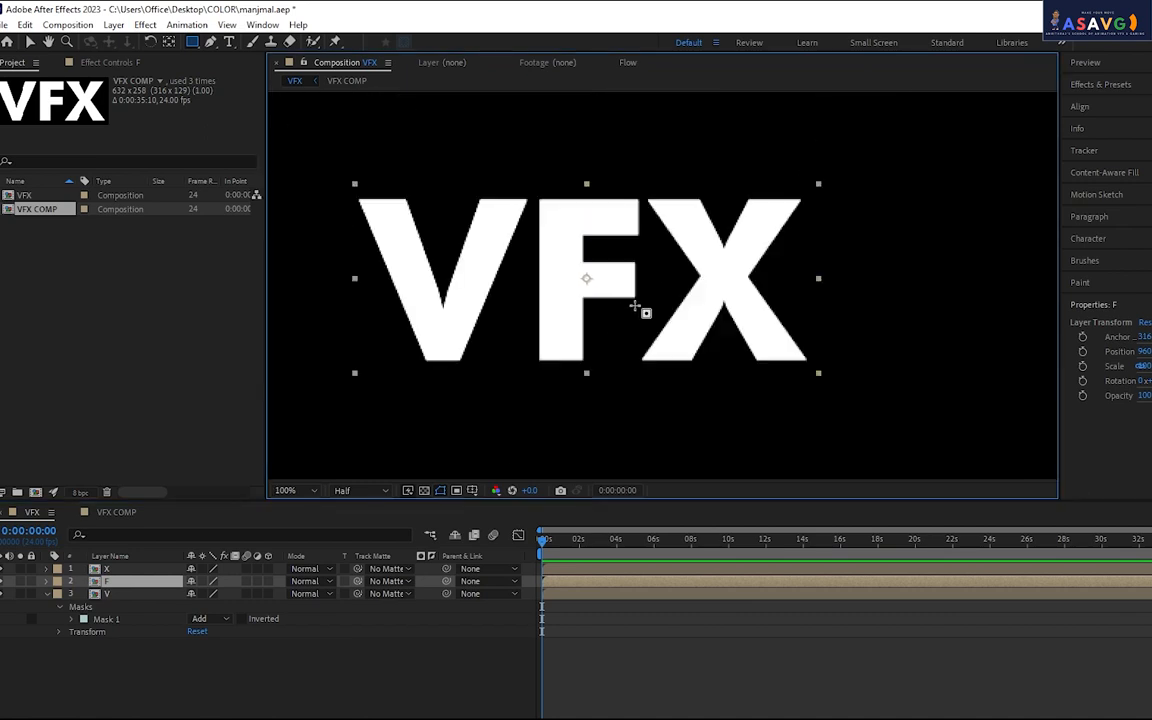
{"action": "mouse_move", "coordinate": [528, 183]}
{"action": "left_mouse_down"}
{"action": "mouse_move", "coordinate": [602, 256]}
{"action": "mouse_move", "coordinate": [648, 362]}
{"action": "mouse_move", "coordinate": [640, 375]}
{"action": "left_mouse_up"}
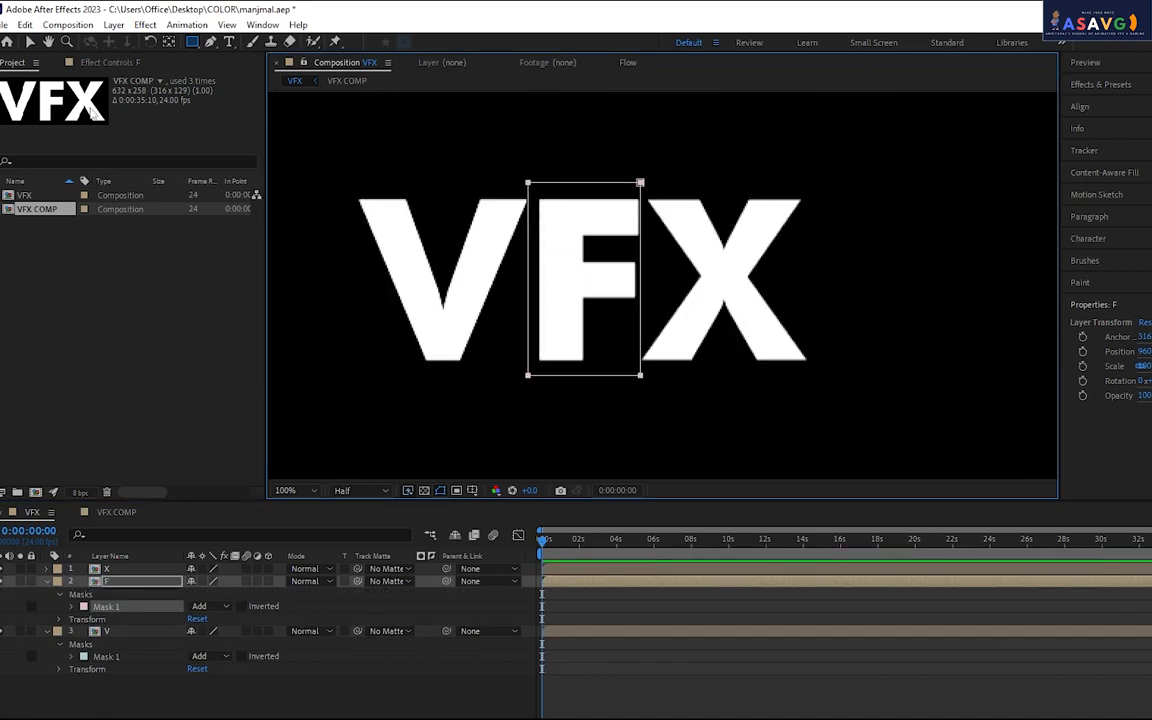
Adjust the corner points of the F layer's mask so it encloses only the letter F, clear of V and X
{"action": "left_click", "coordinate": [30, 42]}
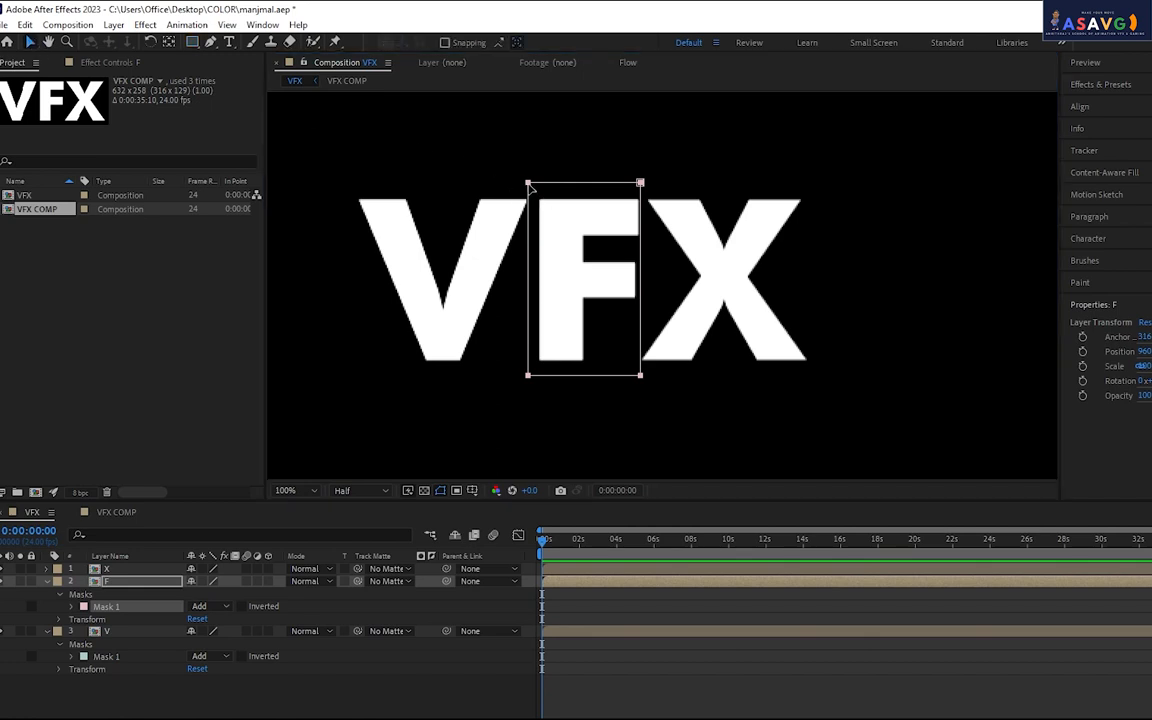
{"action": "left_click_drag", "start_coordinate": [531, 186], "coordinate": [535, 186]}
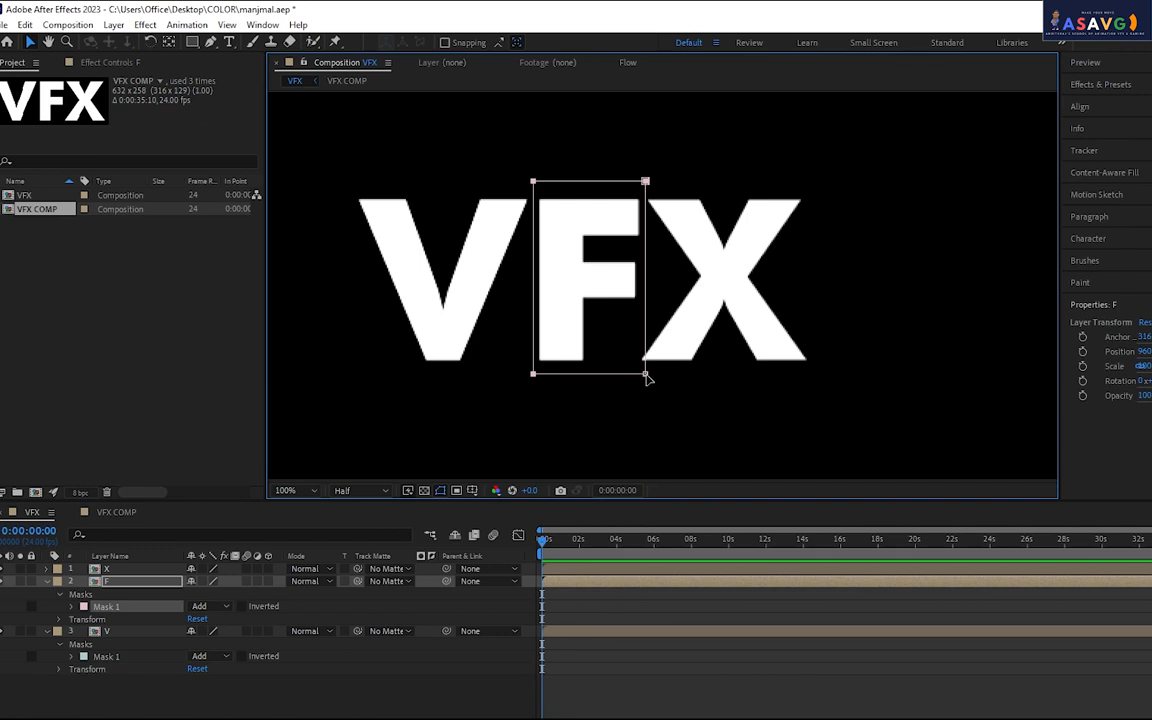
{"action": "left_click_drag", "start_coordinate": [647, 378], "coordinate": [641, 375]}
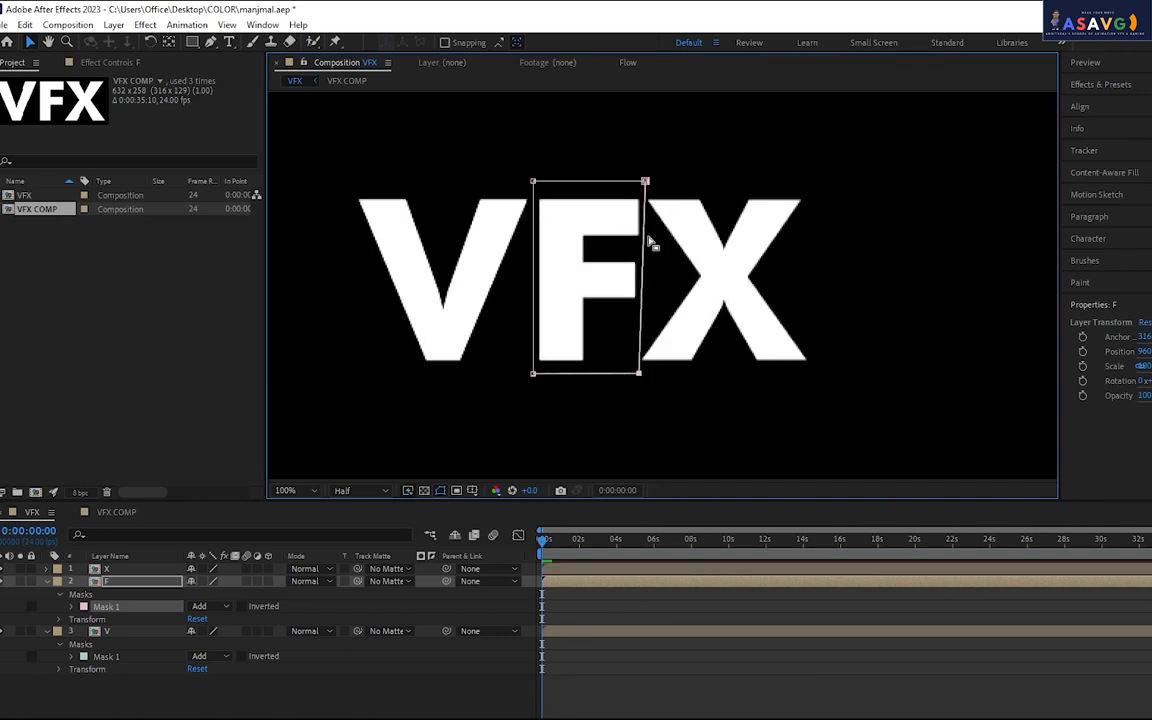
{"action": "left_click_drag", "start_coordinate": [645, 181], "coordinate": [639, 179]}
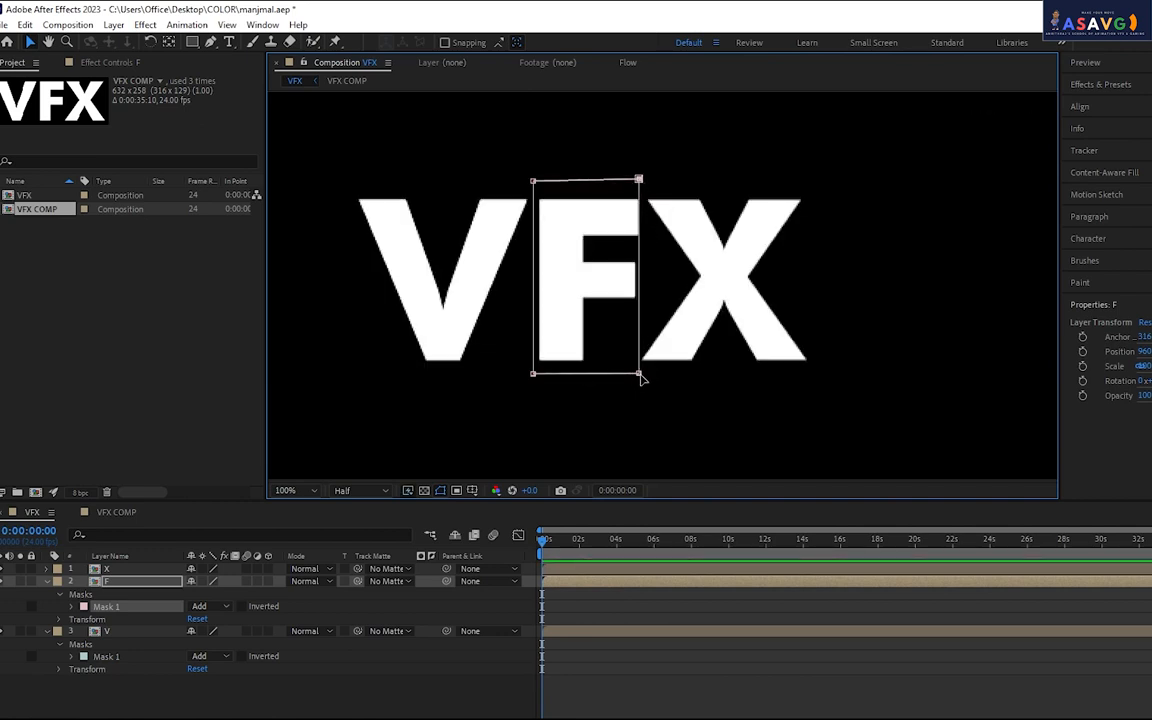
{"action": "left_click_drag", "start_coordinate": [640, 374], "coordinate": [642, 373]}
{"action": "left_click_drag", "start_coordinate": [639, 179], "coordinate": [642, 182]}
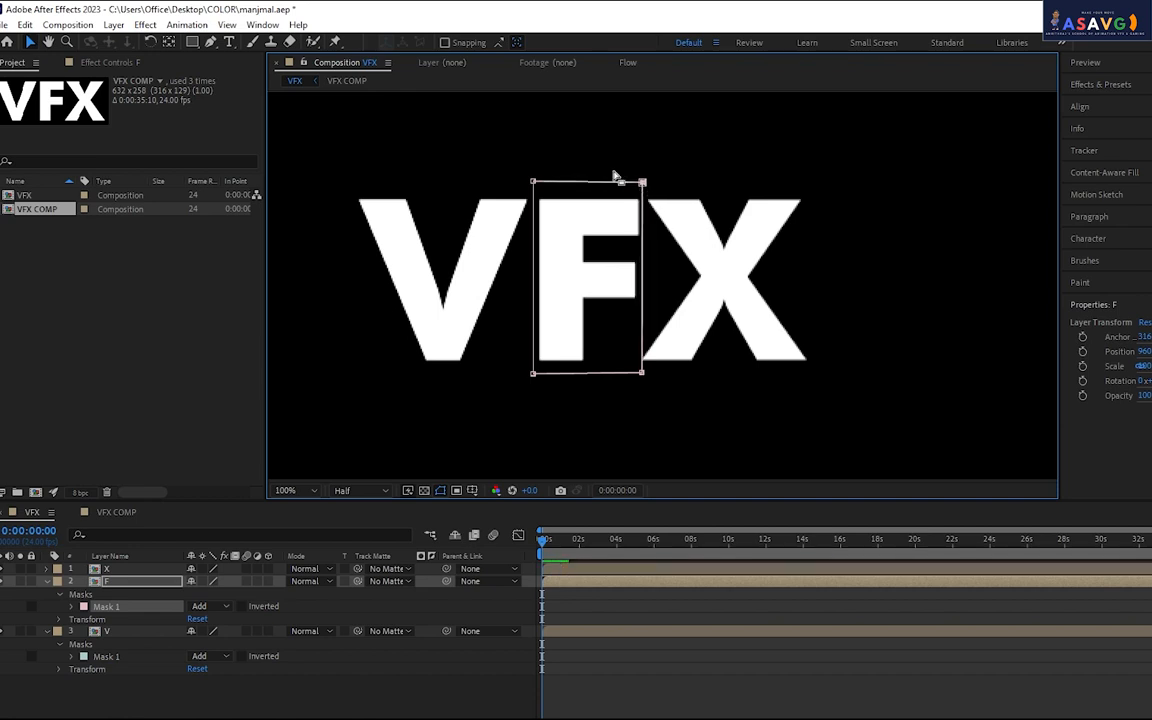
{"action": "left_click_drag", "start_coordinate": [534, 184], "coordinate": [536, 186]}
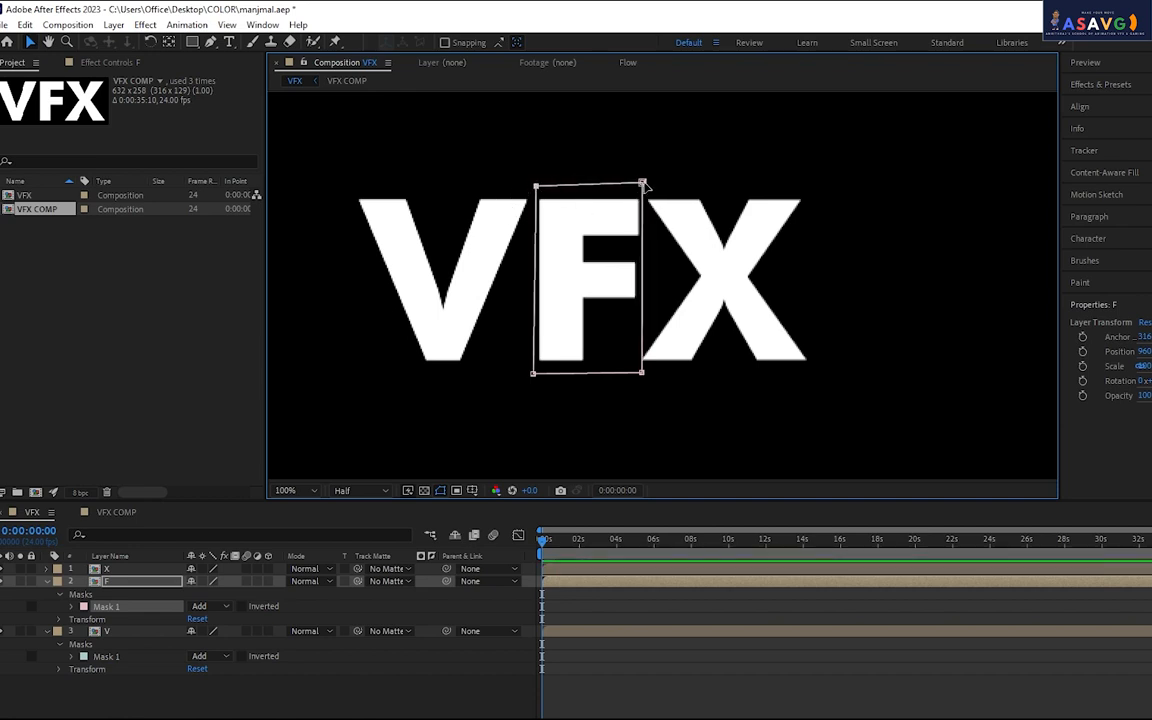
Draw a rectangular mask around the letter X on the X layer
{"action": "left_click", "coordinate": [123, 570]}
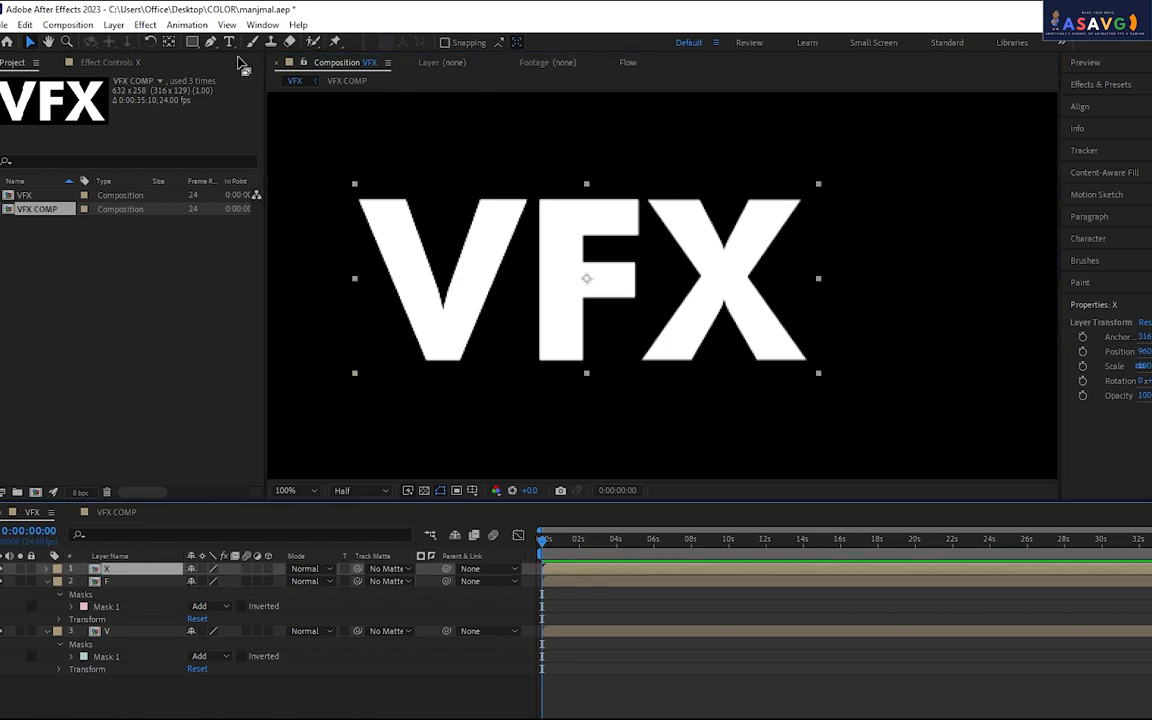
{"action": "left_click", "coordinate": [193, 42]}
{"action": "left_click", "coordinate": [236, 42]}
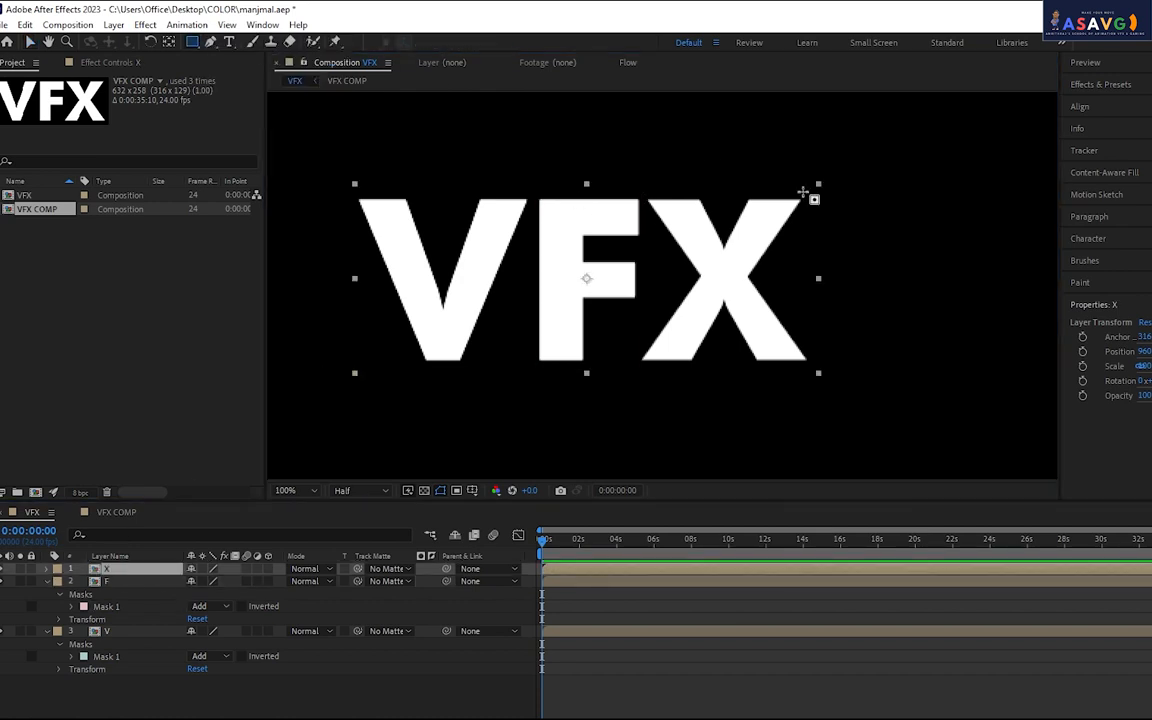
{"action": "left_click_drag", "start_coordinate": [647, 186], "coordinate": [833, 376]}
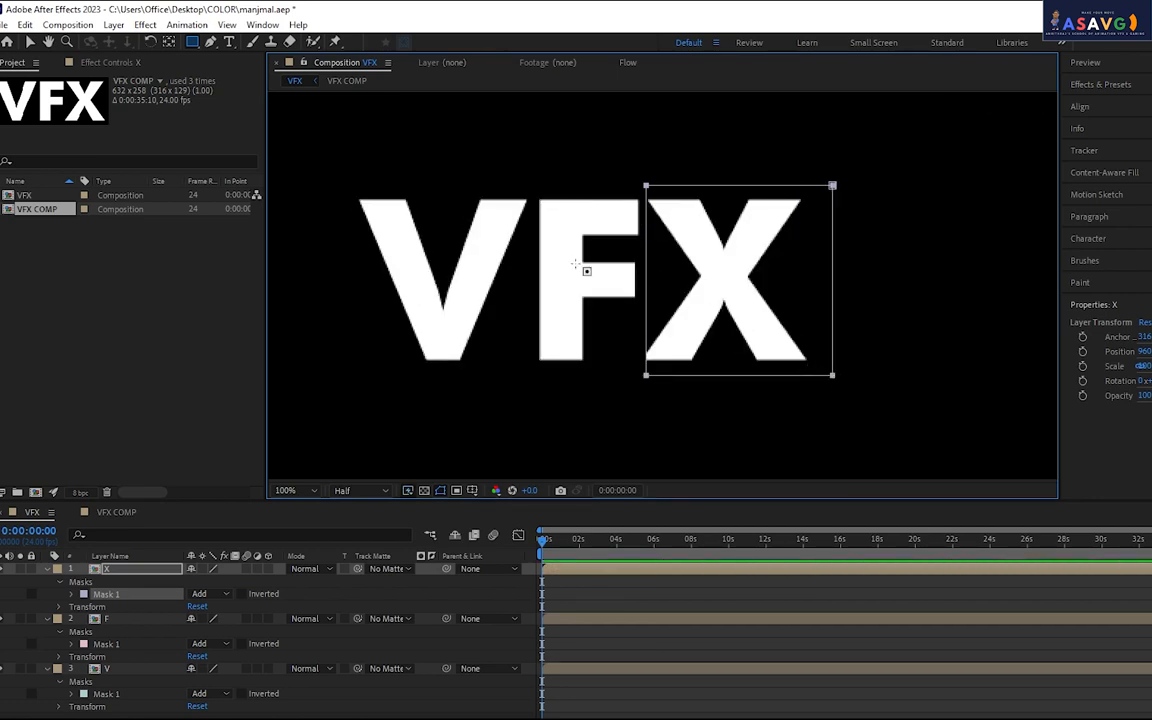
Shift the X layer's mask slightly towards the F so it covers the whole letter, keeping the X layer selected
{"action": "left_click", "coordinate": [30, 43]}
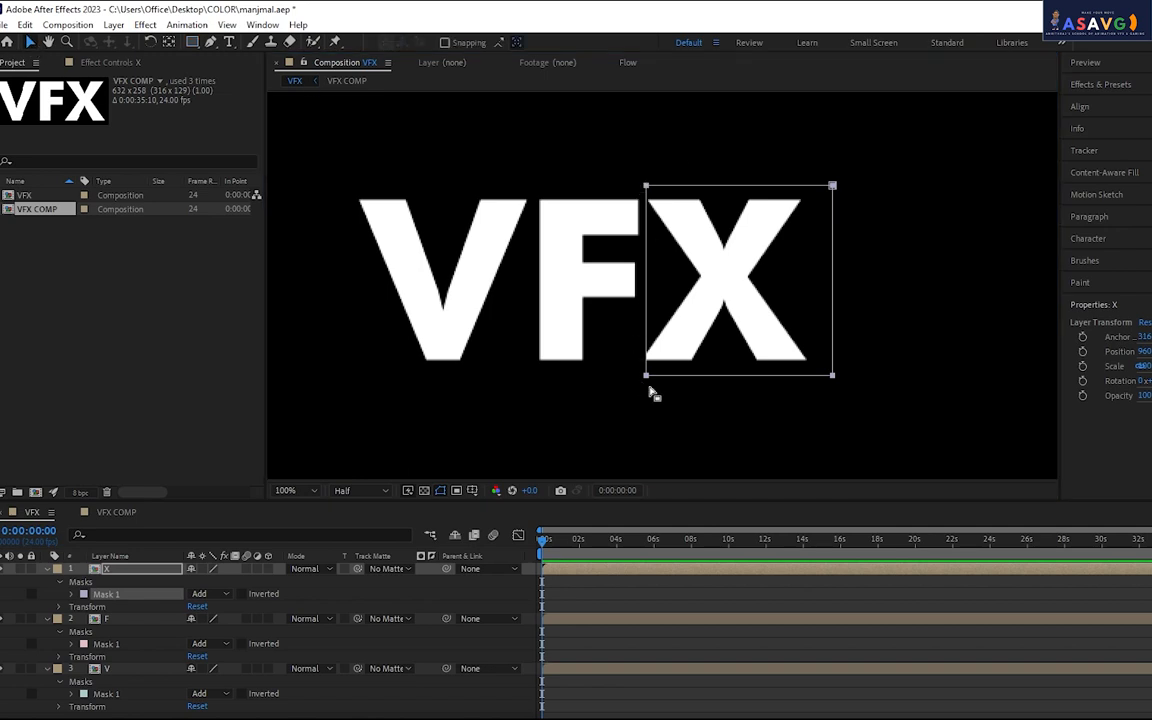
{"action": "left_click_drag", "start_coordinate": [646, 380], "coordinate": [646, 380]}
{"action": "left_click", "coordinate": [659, 433]}
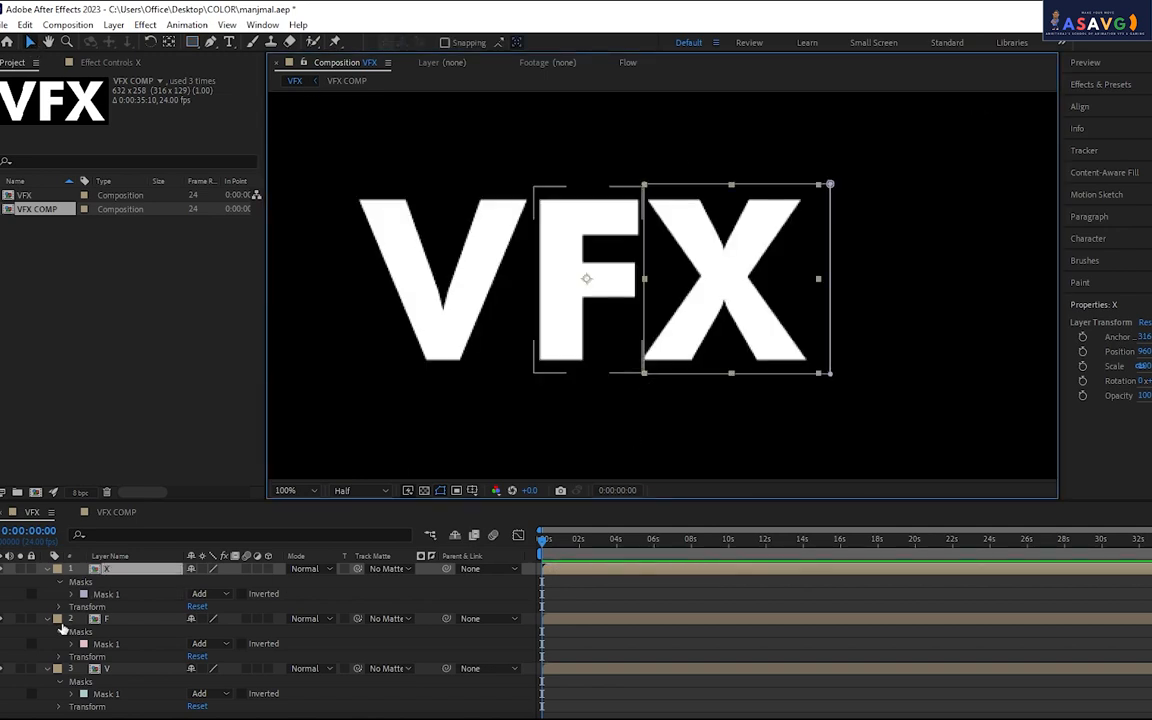
{"action": "left_click", "coordinate": [128, 571]}
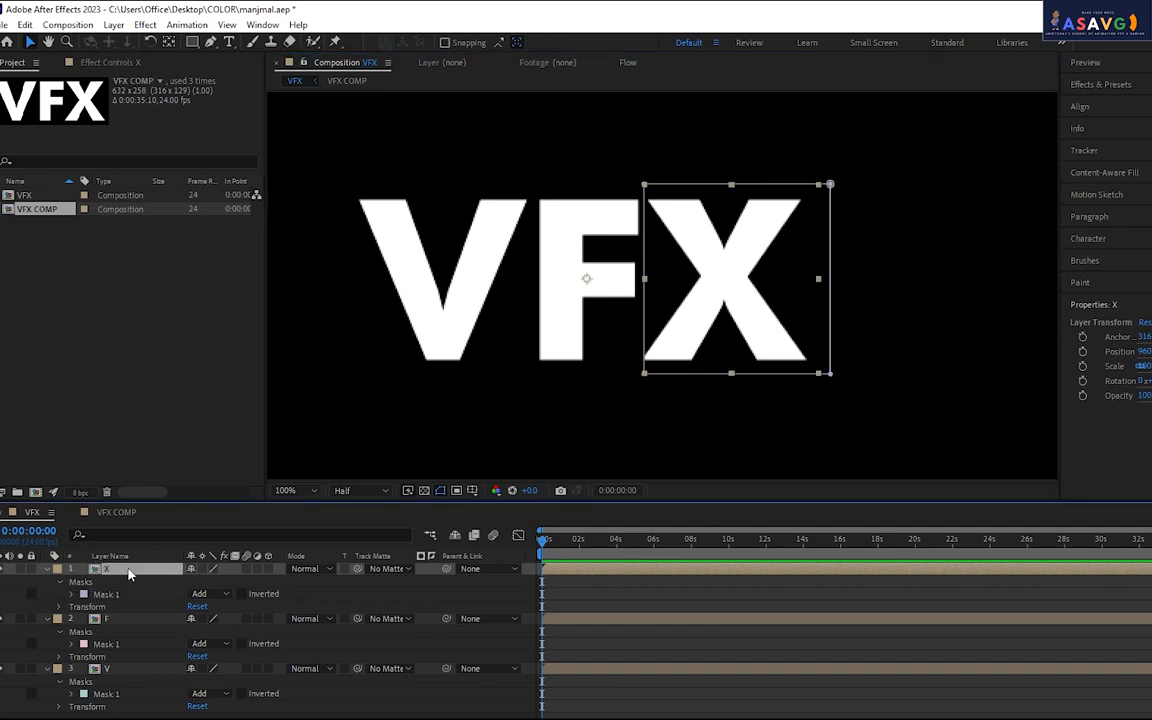
Collapse the mask and transform properties of the X, F and V layers
{"action": "key", "text": "u"}
{"action": "left_click", "coordinate": [129, 585]}
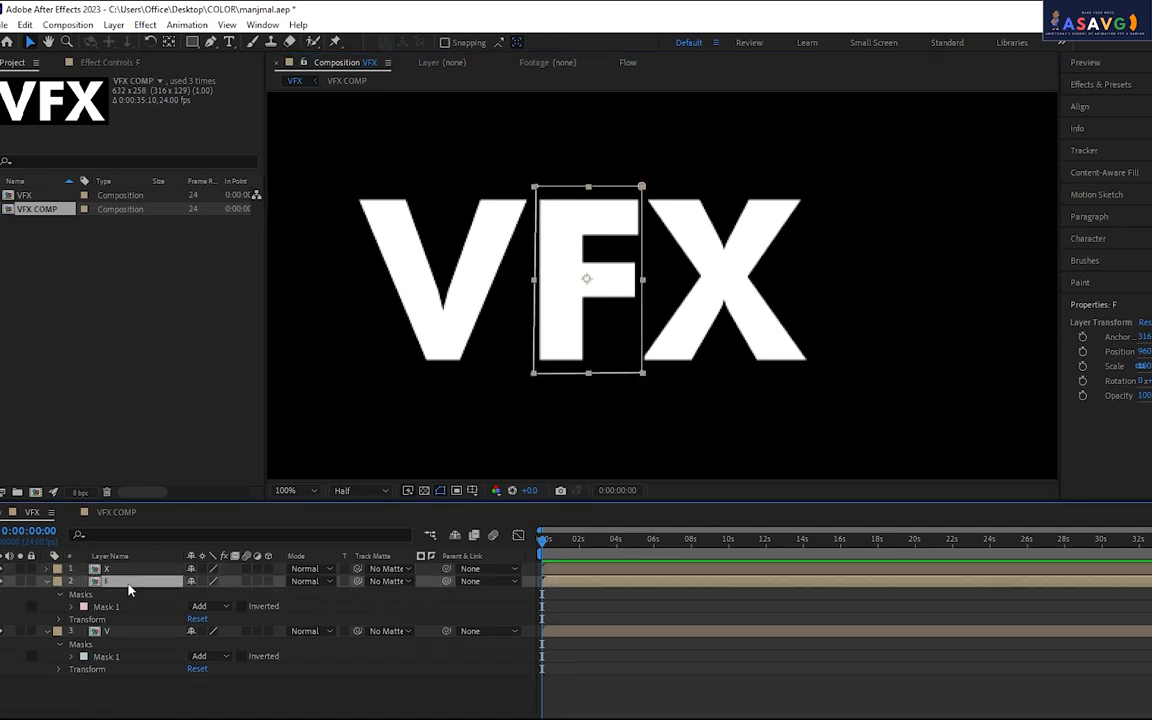
{"action": "key", "text": "u"}
{"action": "left_click", "coordinate": [123, 598]}
{"action": "key", "text": "u"}
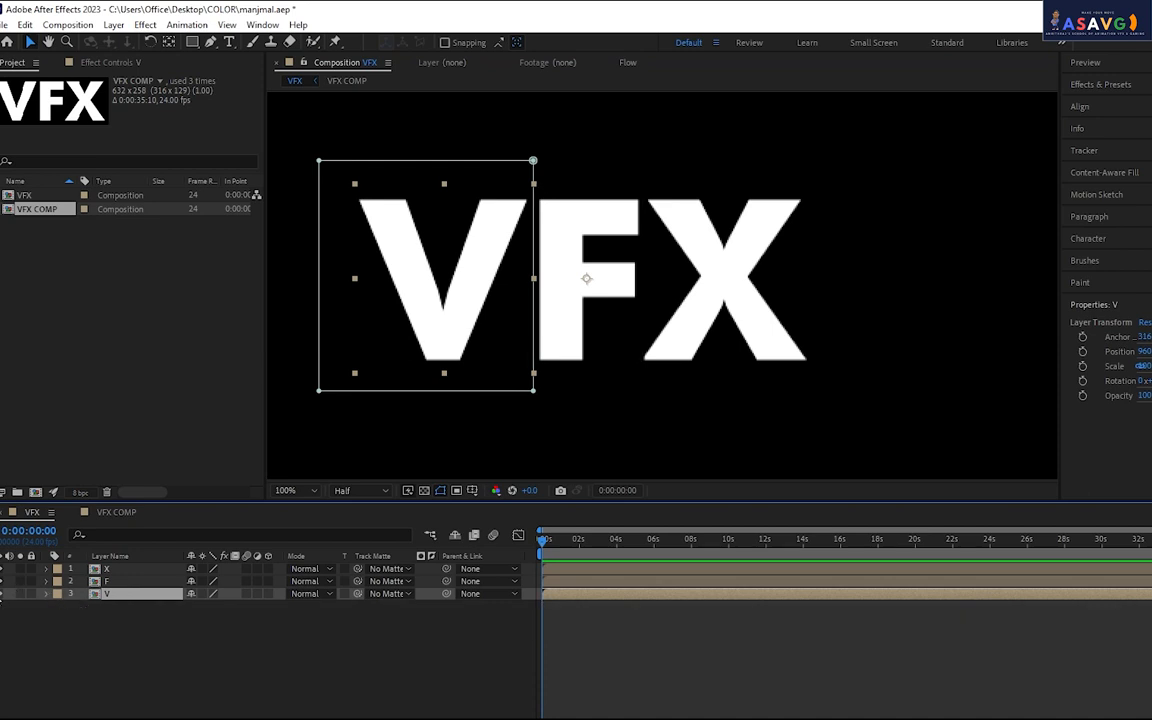
Check the letter masks by hiding all three layers and showing V, F and X again one at a time
{"action": "left_click", "coordinate": [4, 594]}
{"action": "left_click", "coordinate": [4, 581]}
{"action": "left_click", "coordinate": [4, 568]}
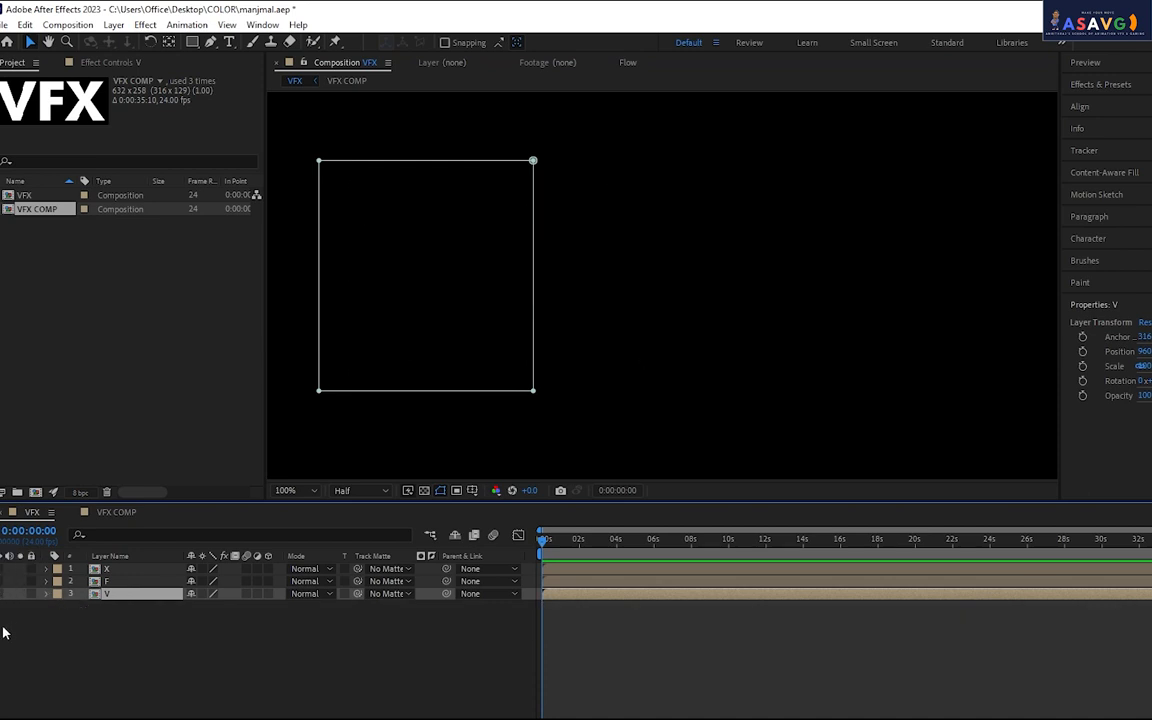
{"action": "left_click", "coordinate": [4, 594]}
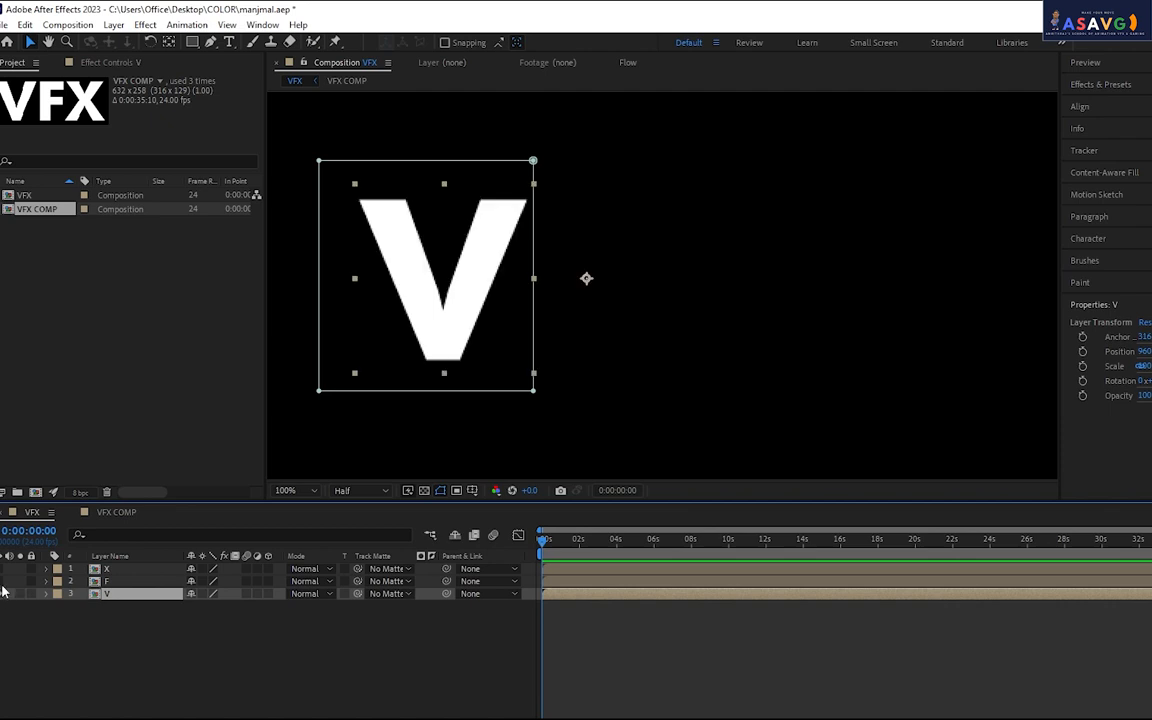
{"action": "left_click", "coordinate": [4, 581]}
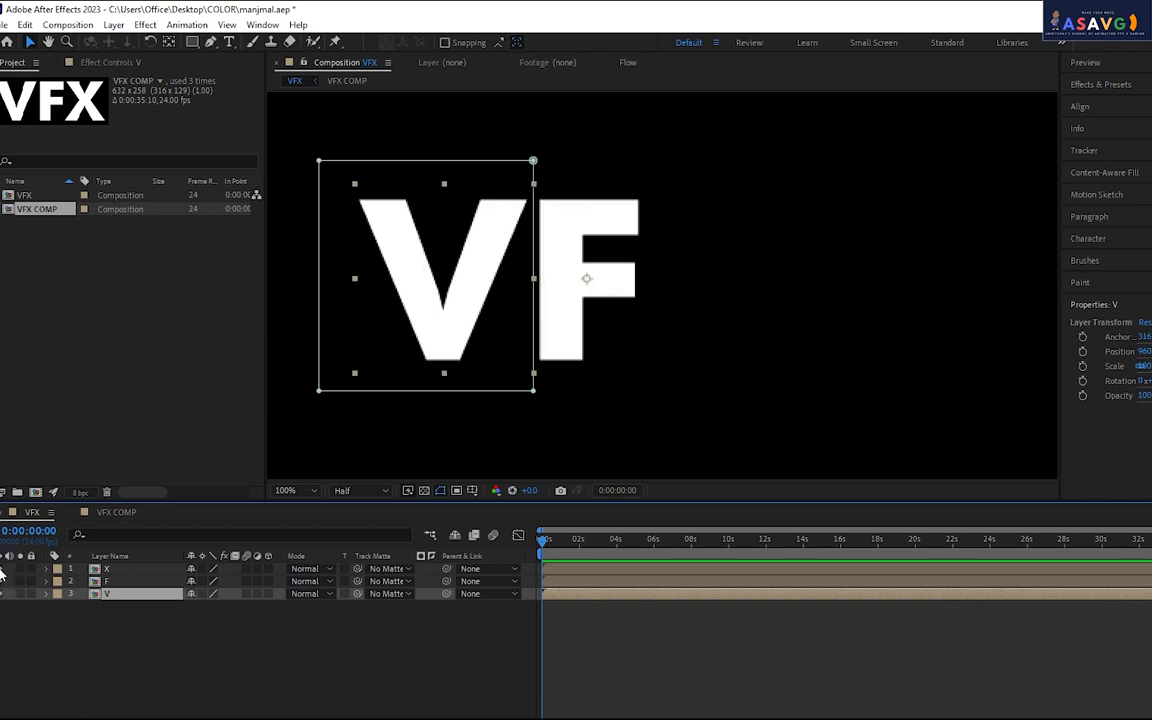
{"action": "left_click", "coordinate": [4, 568]}
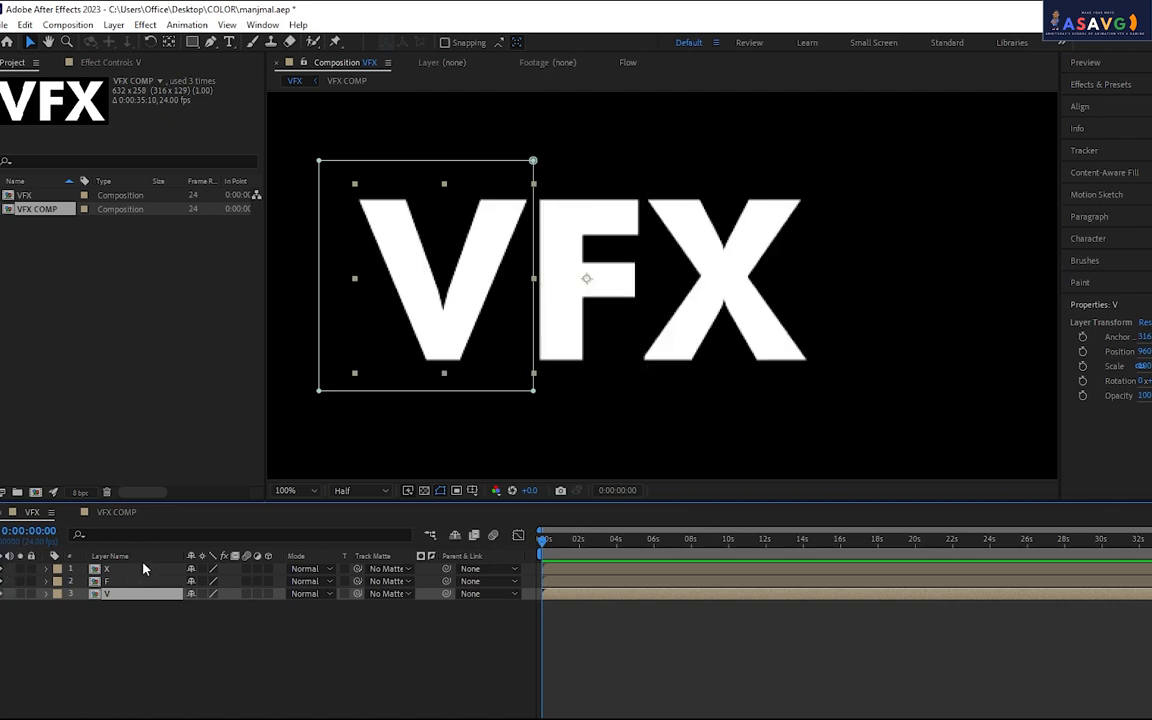
Apply the Offset effect to the V layer and enable keyframing of its Shift Center To at 0:00:00:00
{"action": "left_click", "coordinate": [110, 582]}
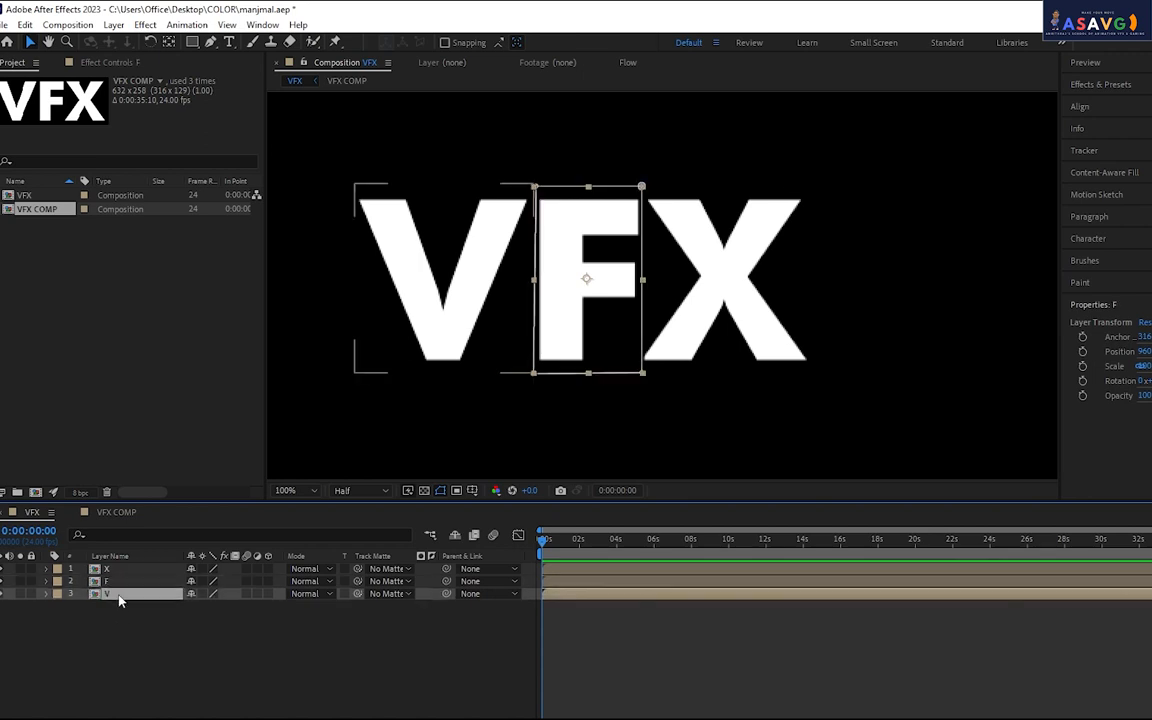
{"action": "left_click", "coordinate": [118, 594]}
{"action": "left_click", "coordinate": [1125, 93]}
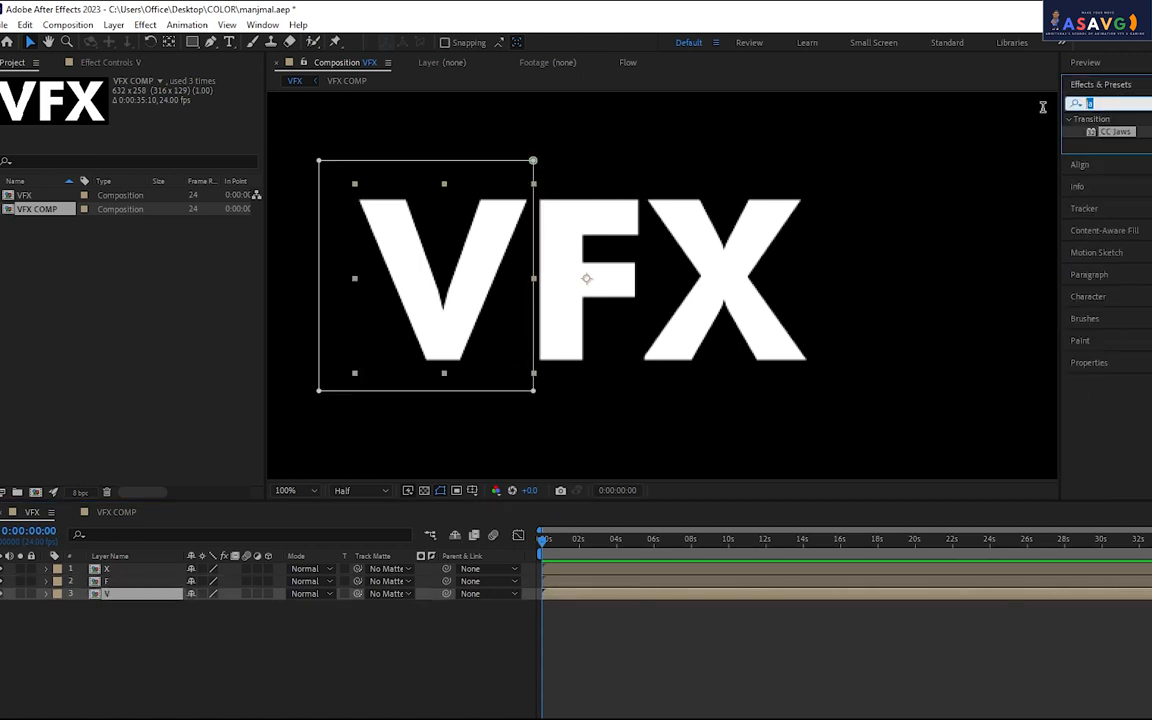
{"action": "type", "text": "offset"}
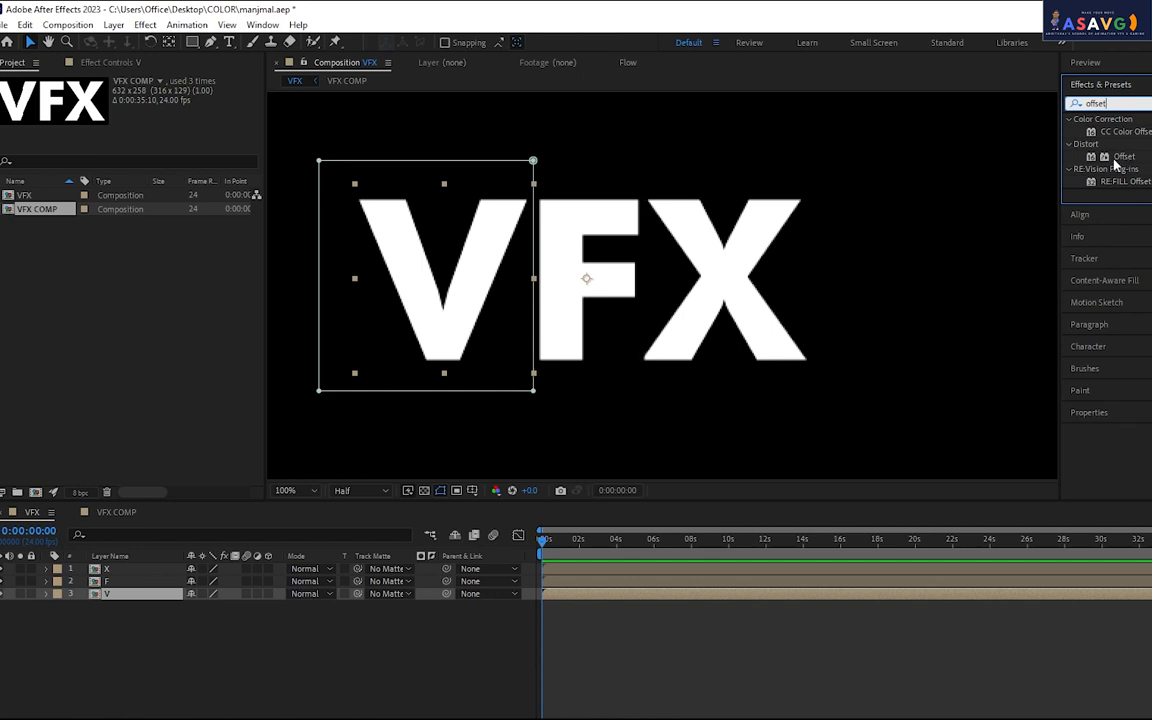
{"action": "left_click_drag", "start_coordinate": [1125, 158], "coordinate": [123, 598]}
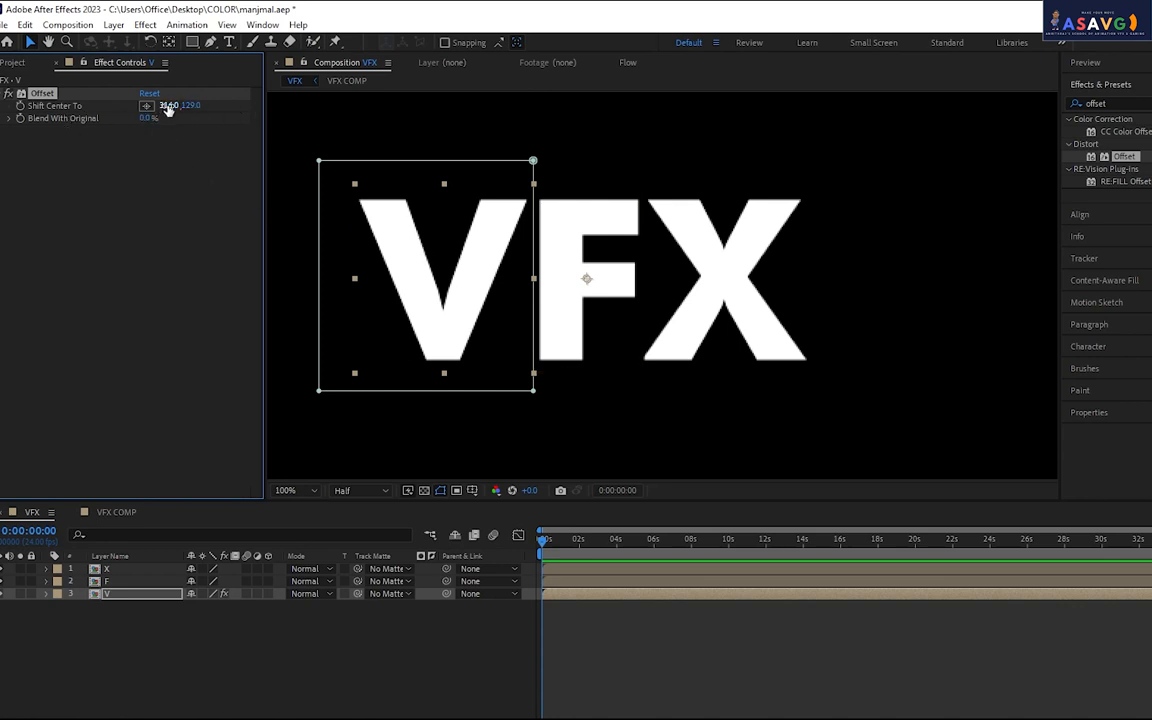
{"action": "left_click_drag", "start_coordinate": [147, 118], "coordinate": [113, 129]}
{"action": "left_click", "coordinate": [133, 596]}
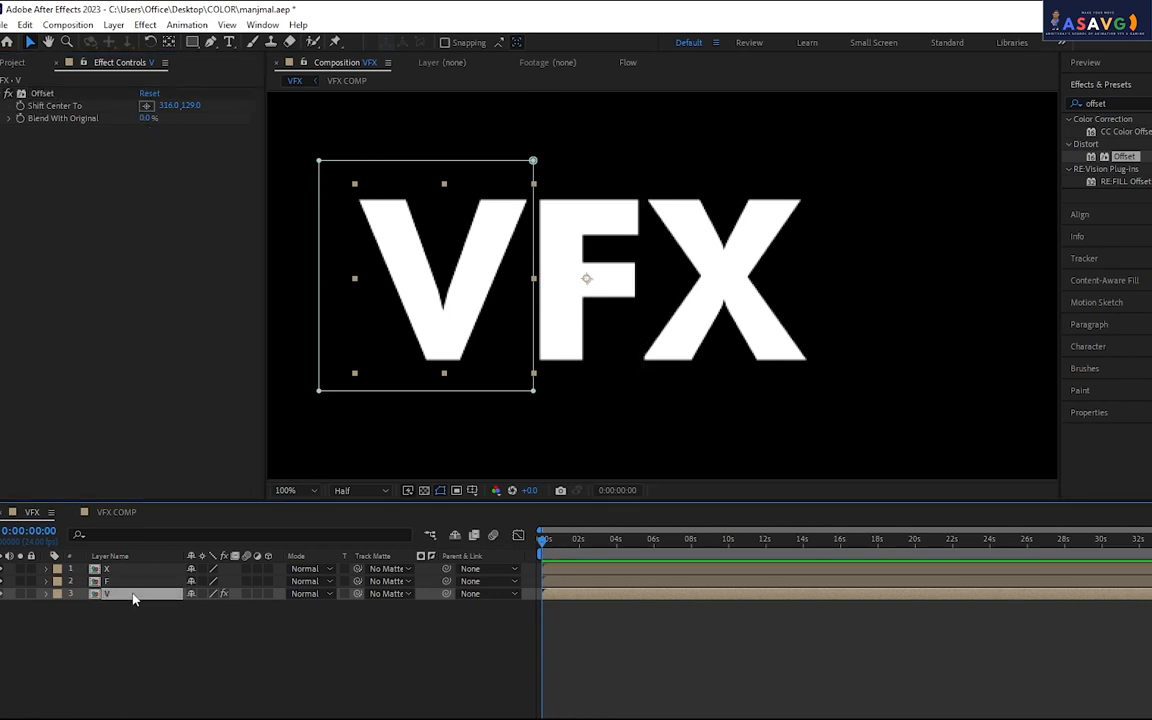
{"action": "left_click", "coordinate": [20, 108]}
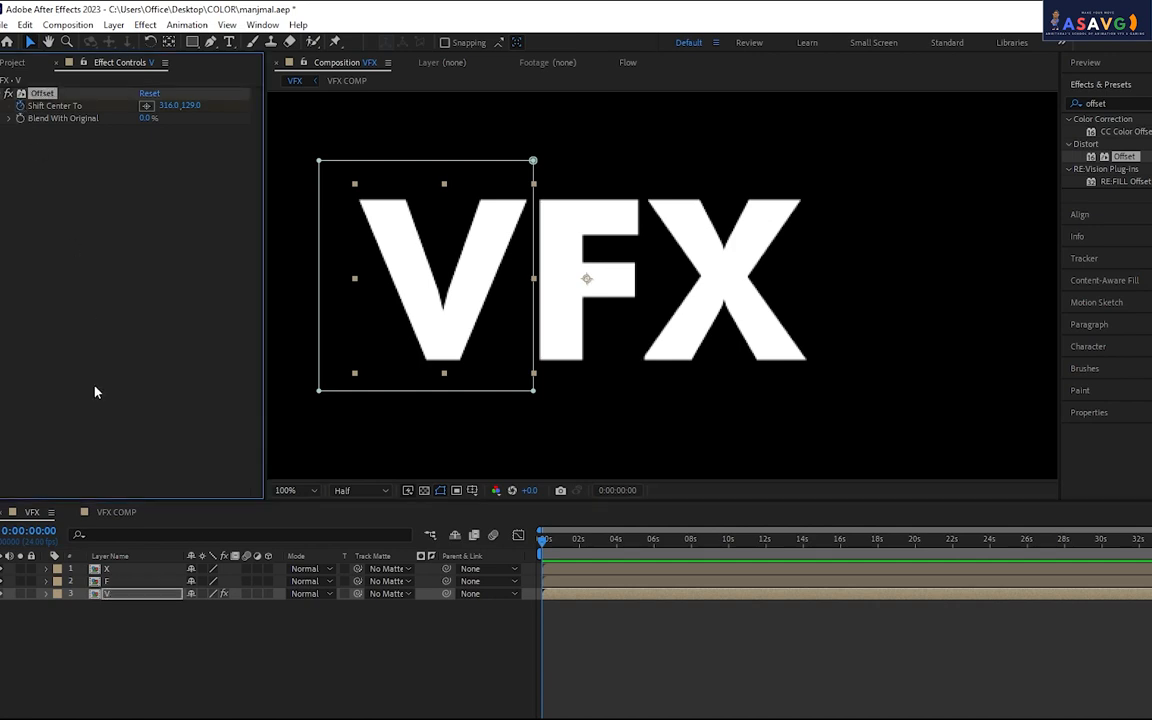
Apply the Offset effect to the F and X layers, each with a starting Shift Center To keyframe at 0:00:00:00
{"action": "left_click", "coordinate": [124, 582]}
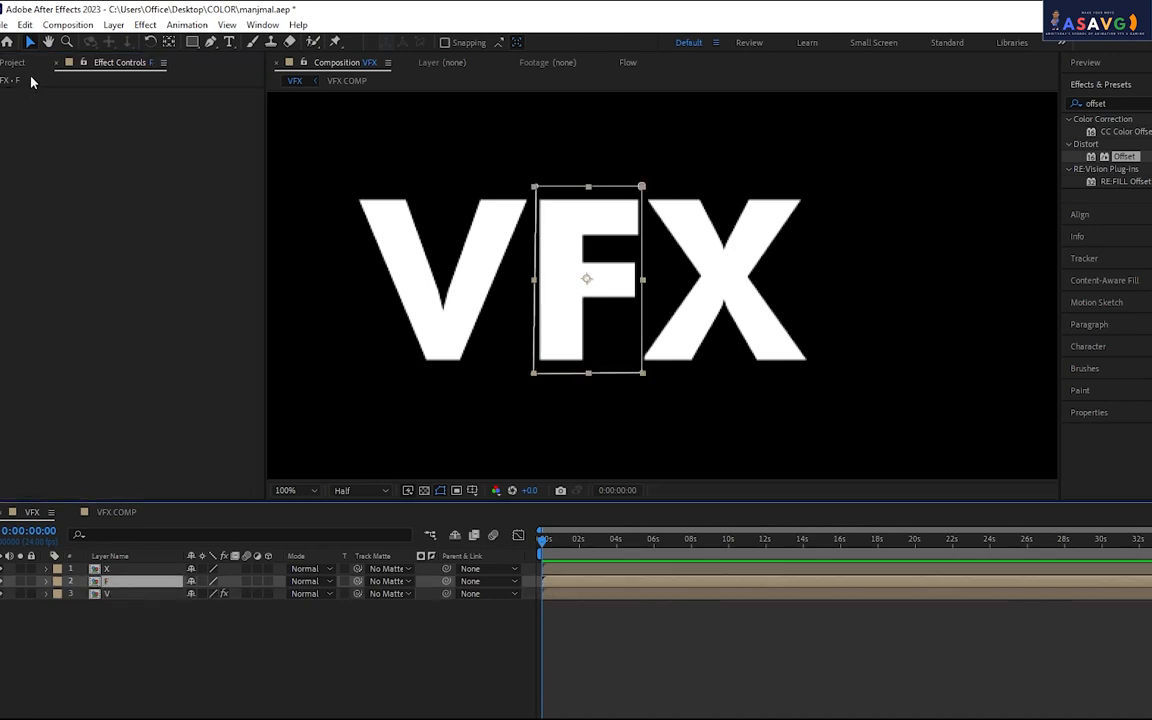
{"action": "left_click_drag", "start_coordinate": [1125, 157], "coordinate": [112, 586]}
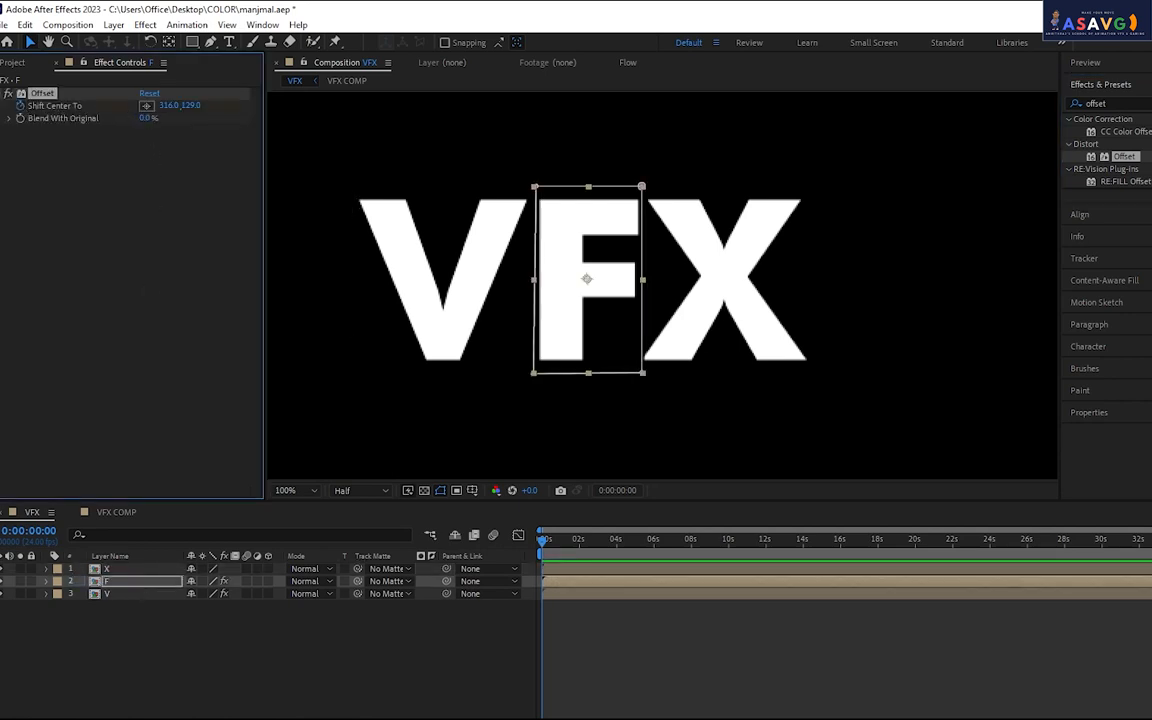
{"action": "left_click", "coordinate": [134, 569]}
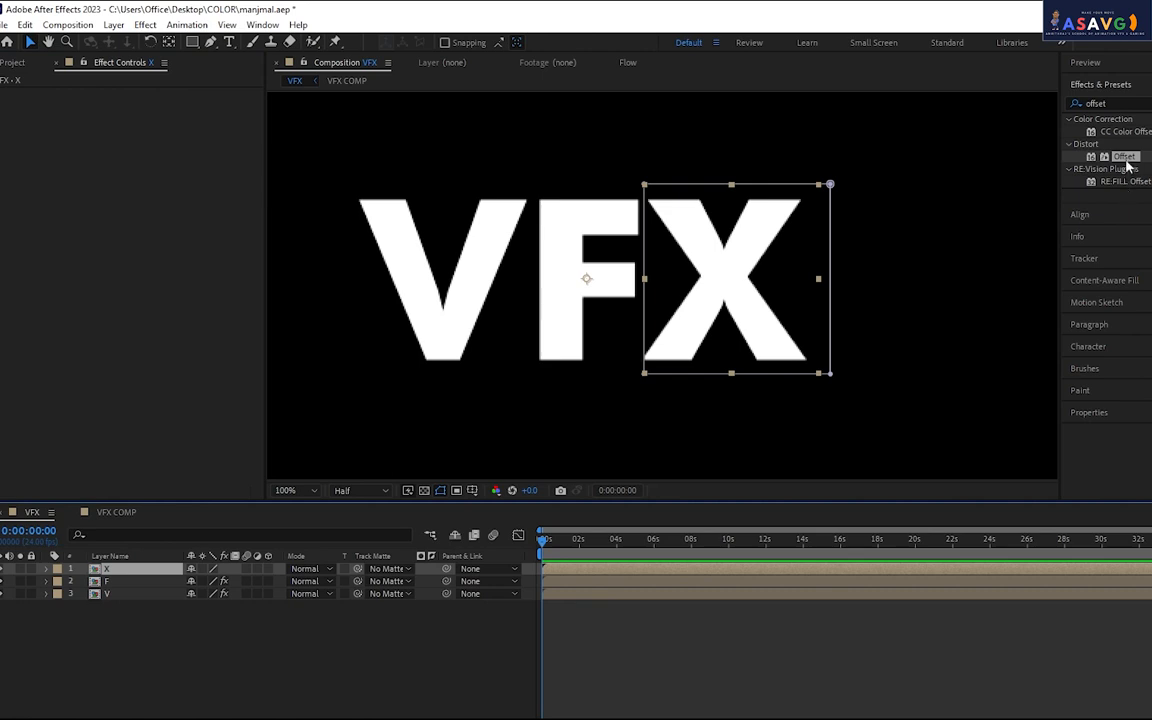
{"action": "left_click_drag", "start_coordinate": [1125, 158], "coordinate": [146, 571]}
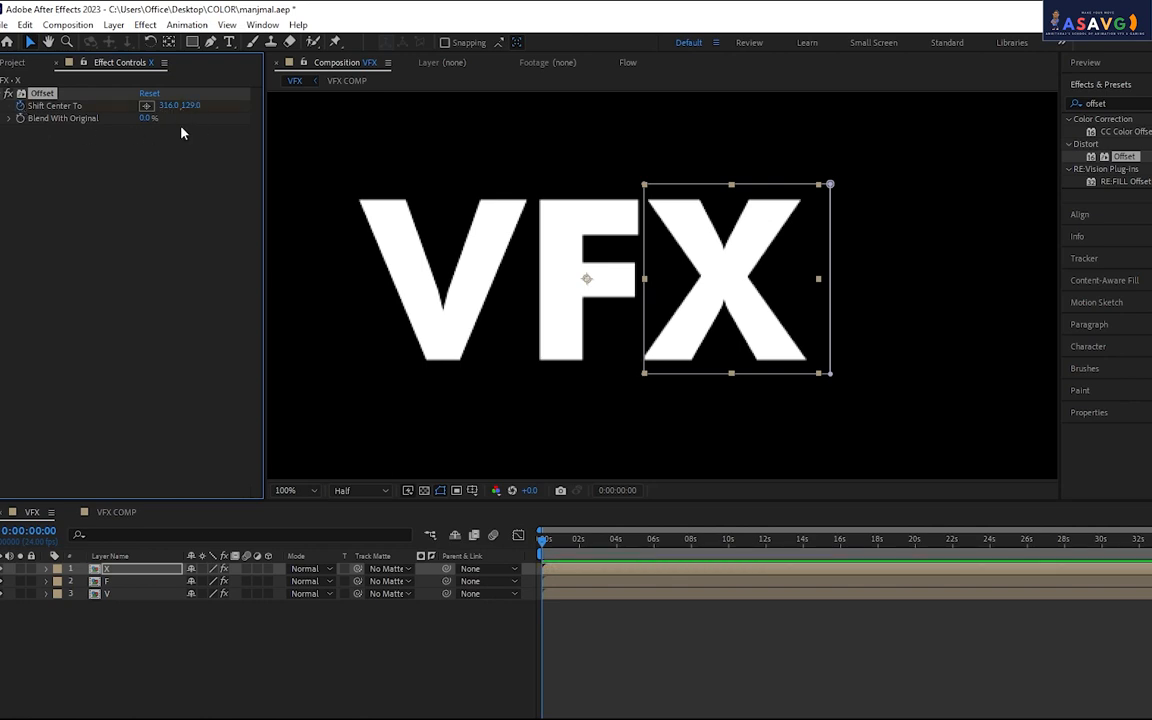
Reveal the keyframed Shift Center To properties of the V, F and X layers and select their starting keyframes
{"action": "left_click", "coordinate": [110, 593]}
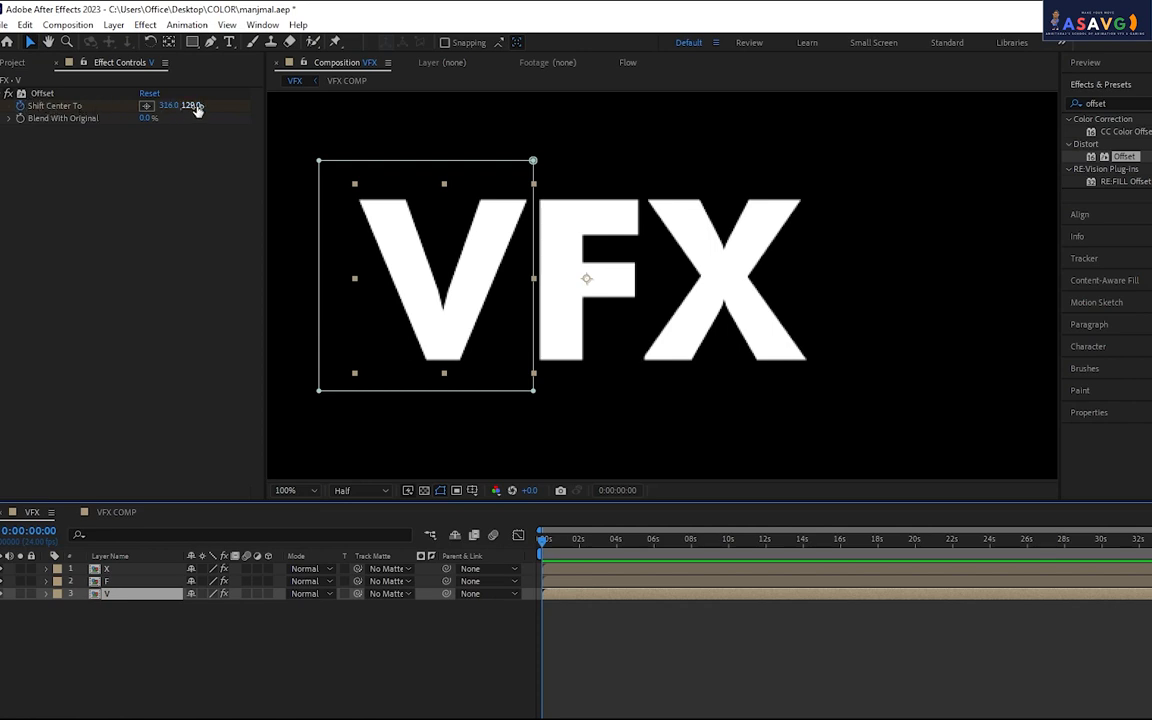
{"action": "key", "text": "u"}
{"action": "left_click", "coordinate": [115, 584]}
{"action": "key", "text": "u"}
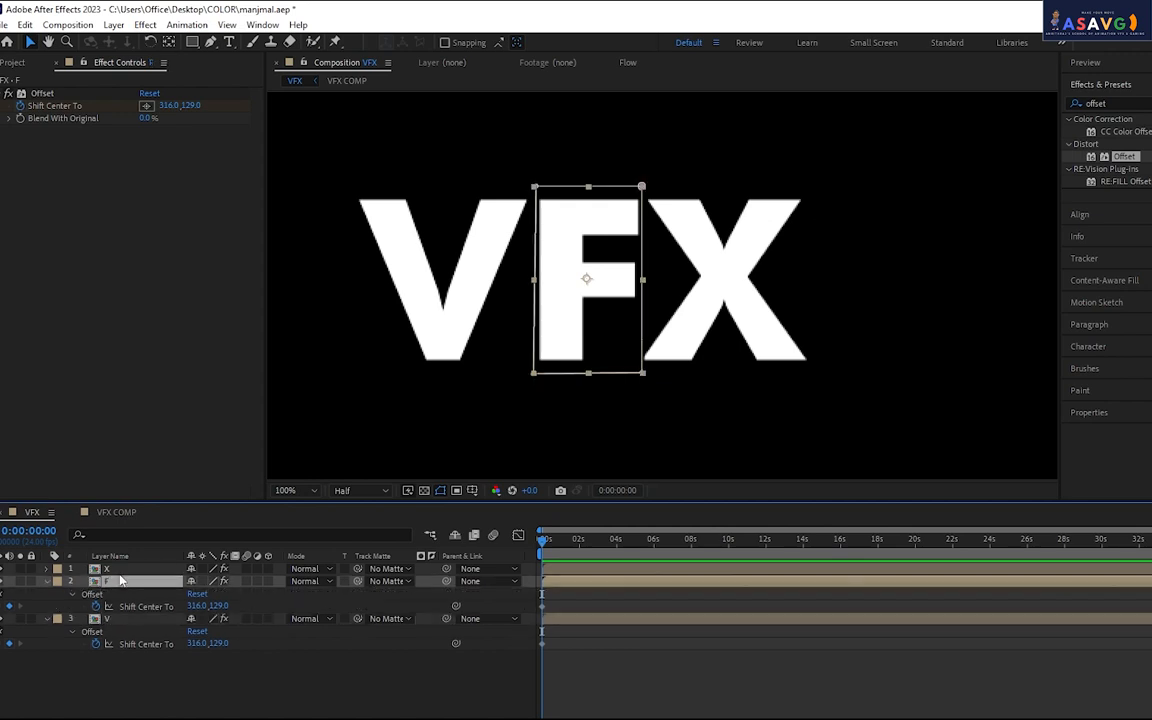
{"action": "left_click", "coordinate": [121, 570]}
{"action": "key", "text": "u"}
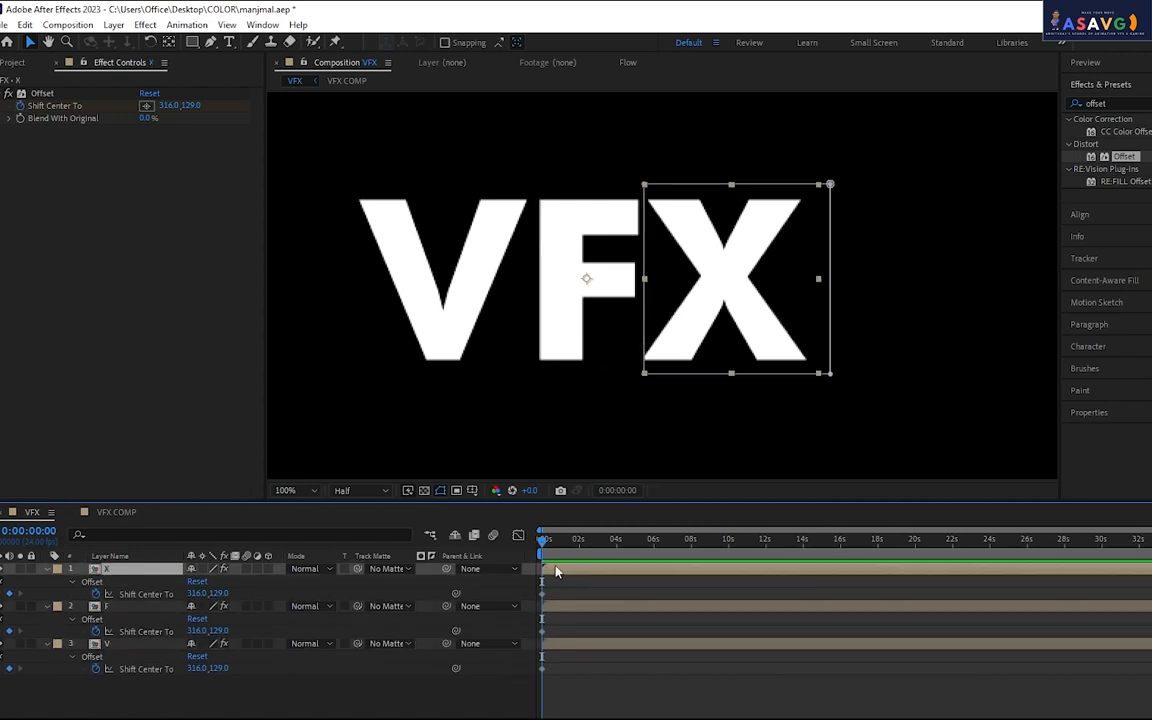
{"action": "left_click_drag", "start_coordinate": [581, 677], "coordinate": [537, 571]}
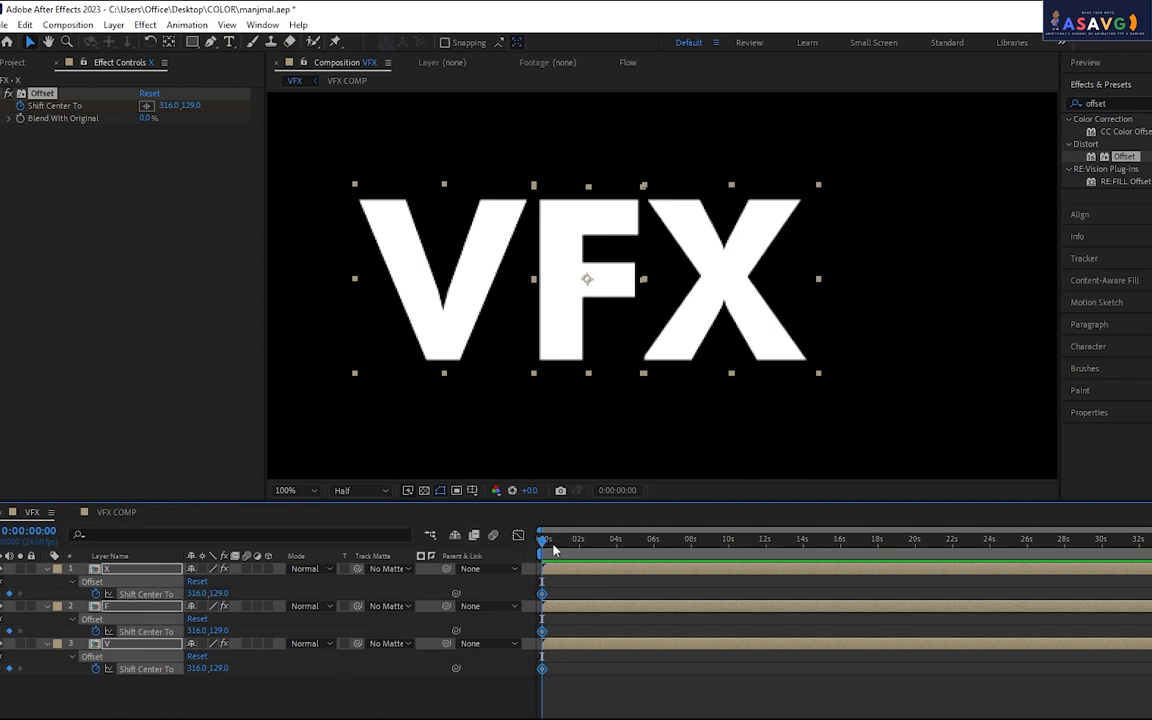
At 0:00:01:04, set the V layer's vertical Shift Center To value to 65
{"action": "left_click_drag", "start_coordinate": [554, 549], "coordinate": [640, 556]}
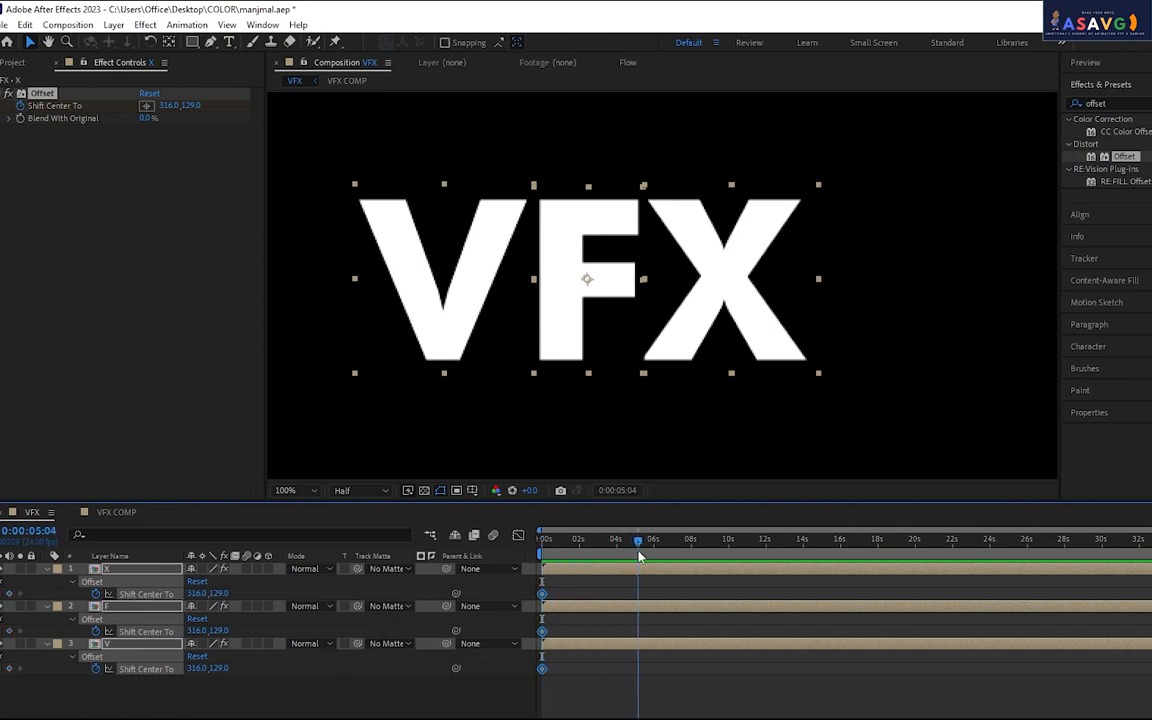
{"action": "left_click", "coordinate": [128, 643]}
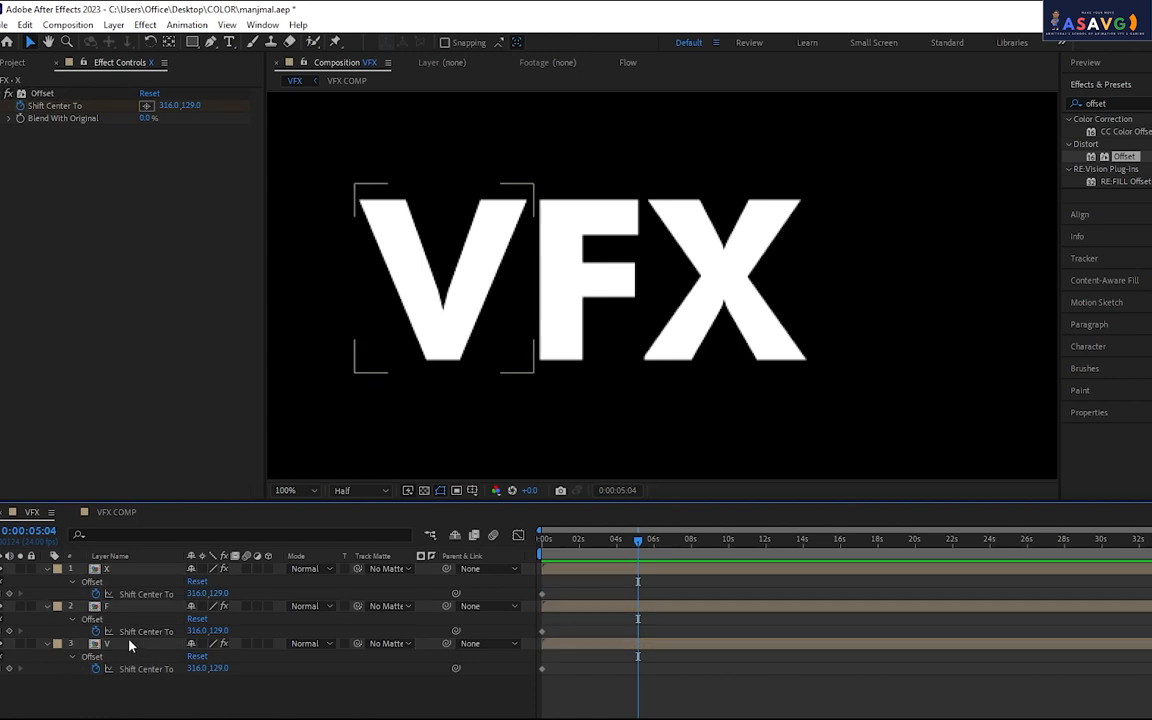
{"action": "left_click_drag", "start_coordinate": [638, 541], "coordinate": [566, 553]}
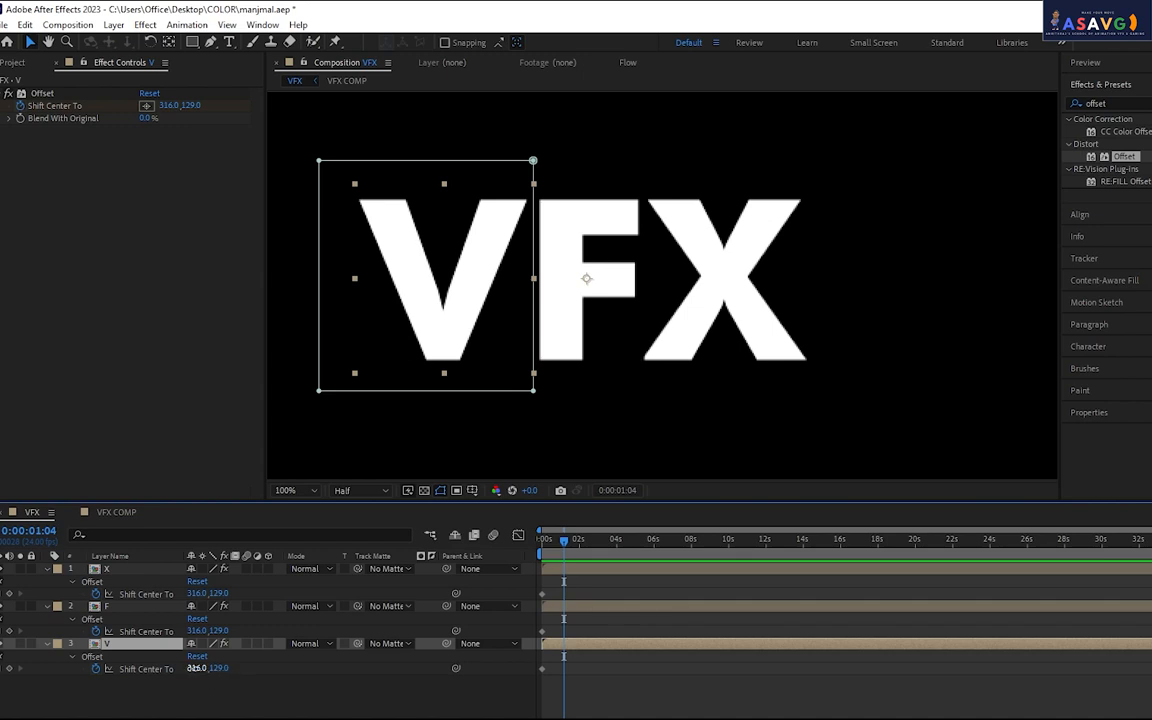
{"action": "left_click_drag", "start_coordinate": [208, 668], "coordinate": [175, 668]}
{"action": "key", "text": "ctrl+z"}
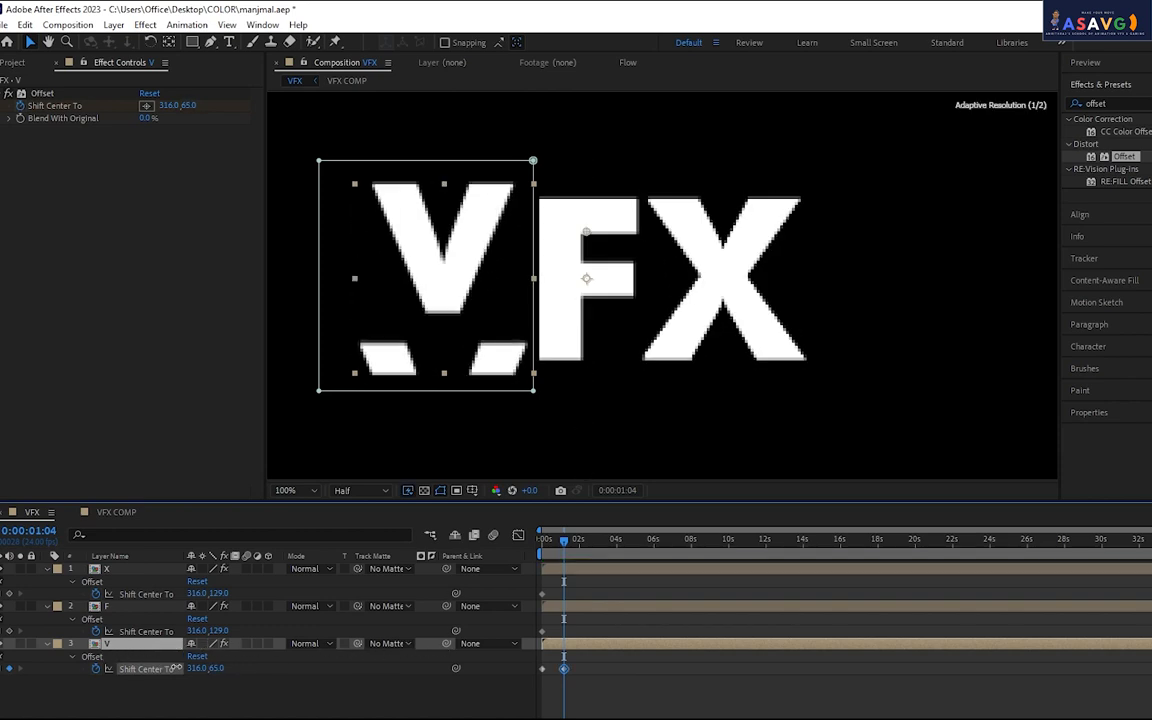
Lower the V layer's vertical Shift Center To further at 0:00:02:00 and to -134 at 0:00:03:03
{"action": "mouse_move", "coordinate": [560, 540]}
{"action": "left_mouse_down"}
{"action": "mouse_move", "coordinate": [543, 540]}
{"action": "mouse_move", "coordinate": [579, 545]}
{"action": "left_mouse_up"}
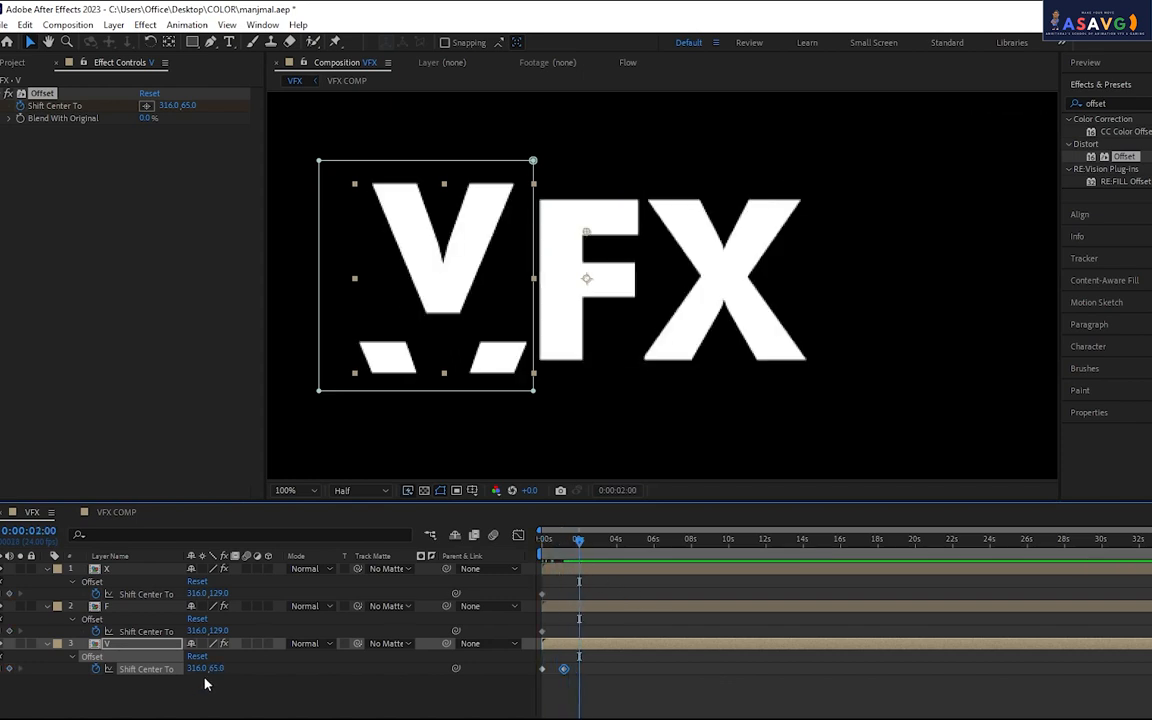
{"action": "left_click_drag", "start_coordinate": [206, 669], "coordinate": [126, 676]}
{"action": "left_click_drag", "start_coordinate": [579, 540], "coordinate": [603, 549]}
{"action": "left_click_drag", "start_coordinate": [218, 668], "coordinate": [157, 668]}
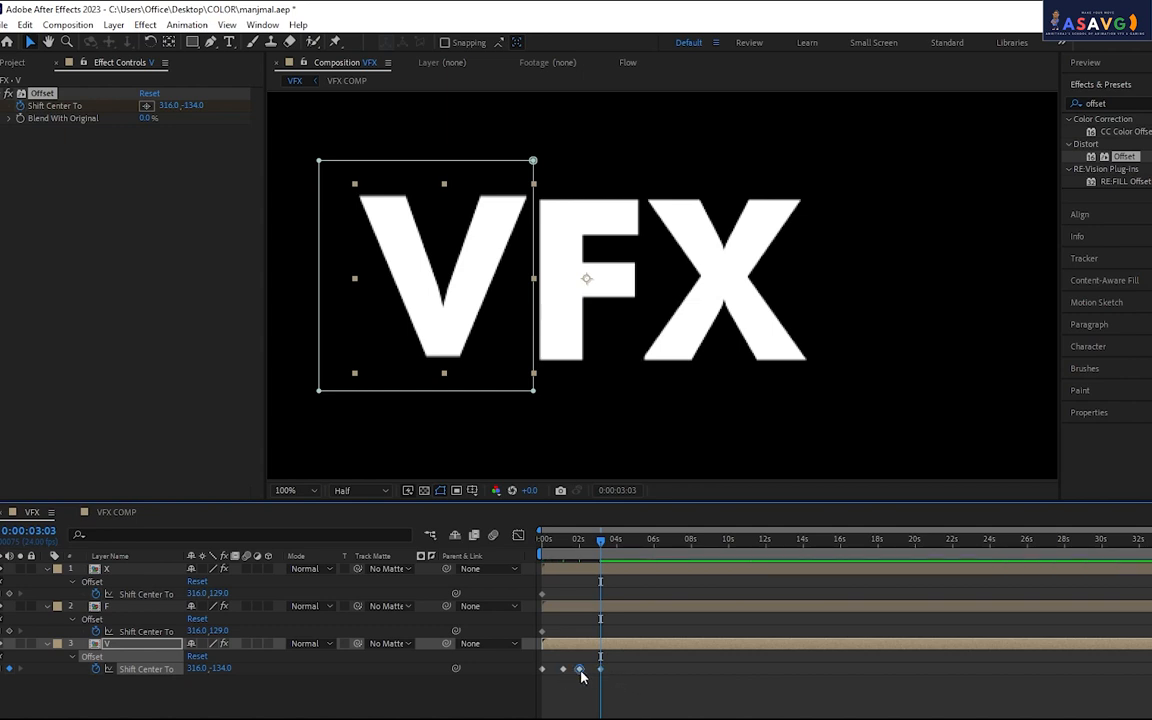
Preview the V layer's offset animation from the start of the composition
{"action": "key", "text": "Home"}
{"action": "key", "text": "space"}
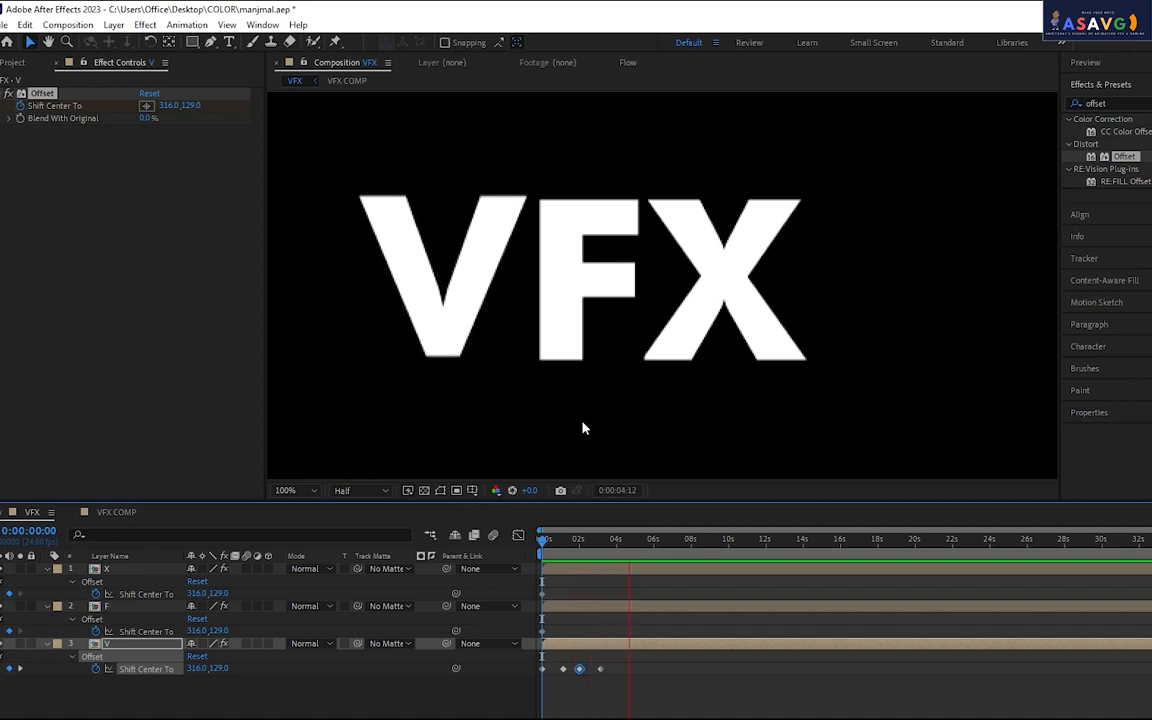
{"action": "key", "text": "space"}
{"action": "left_click", "coordinate": [541, 541]}
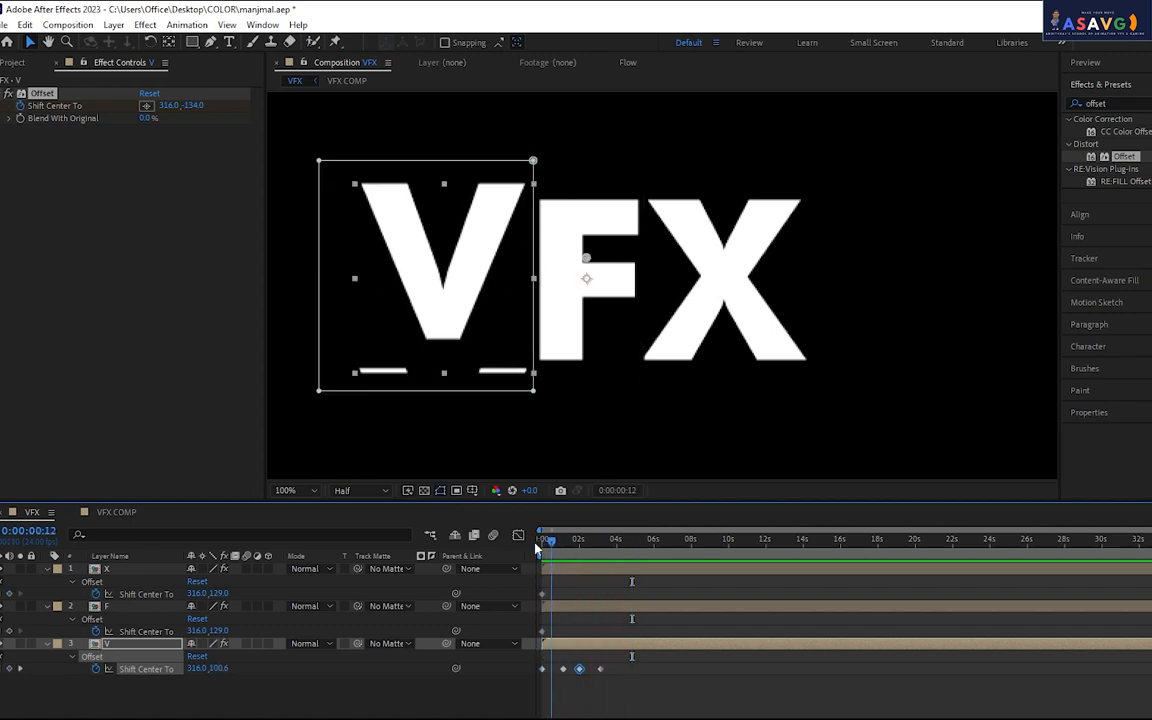
{"action": "key", "text": "space"}
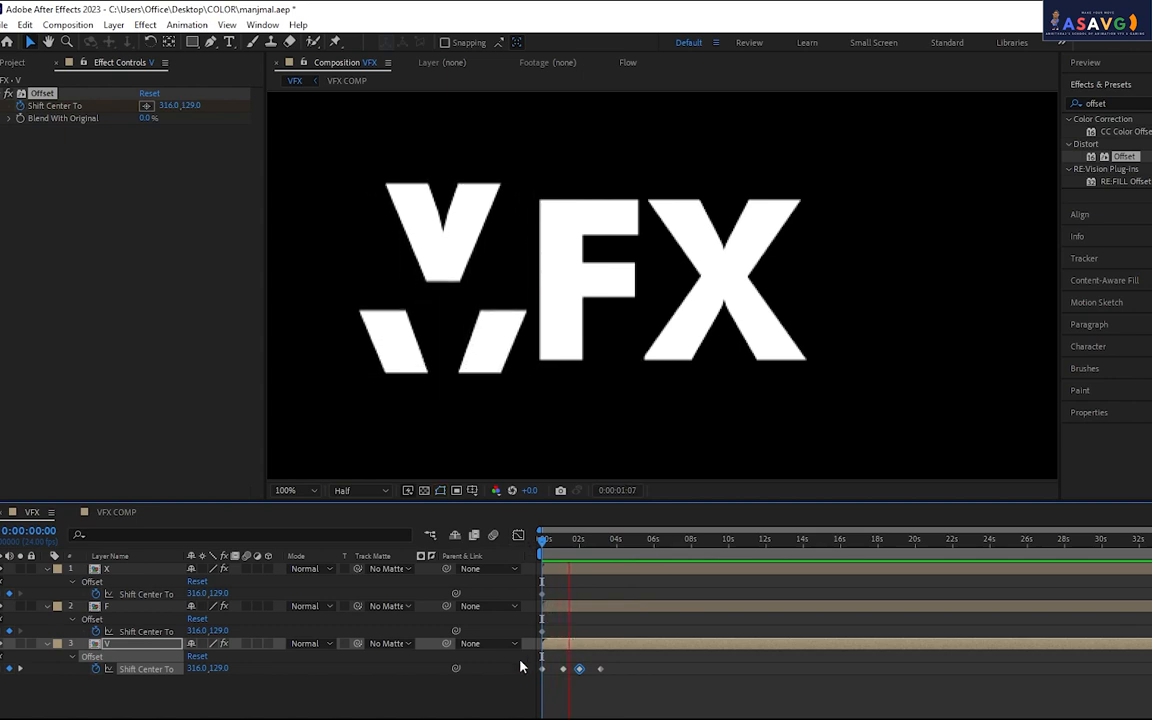
Keyframe the F layer's vertical Shift Center To as 241 at 0:00:01:04, 315 at about two seconds and 380 at 0:00:03:03
{"action": "left_click", "coordinate": [541, 541]}
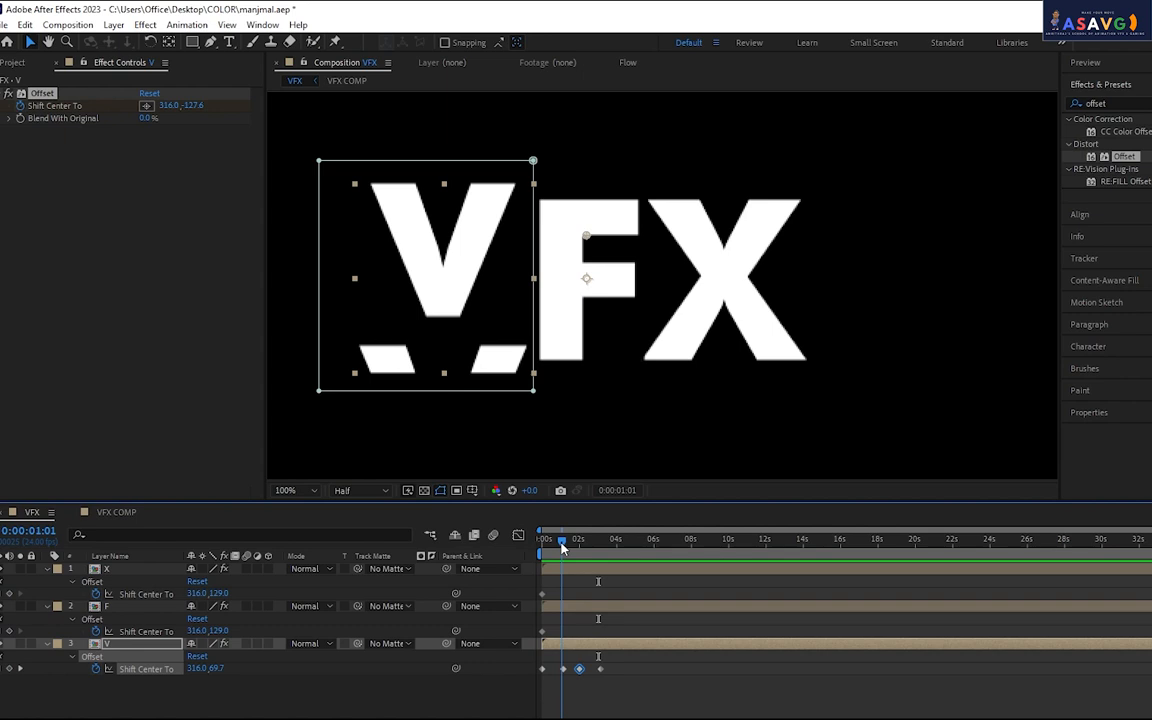
{"action": "mouse_move", "coordinate": [562, 547]}
{"action": "left_mouse_down"}
{"action": "mouse_move", "coordinate": [571, 541]}
{"action": "mouse_move", "coordinate": [540, 545]}
{"action": "mouse_move", "coordinate": [564, 545]}
{"action": "left_mouse_up"}
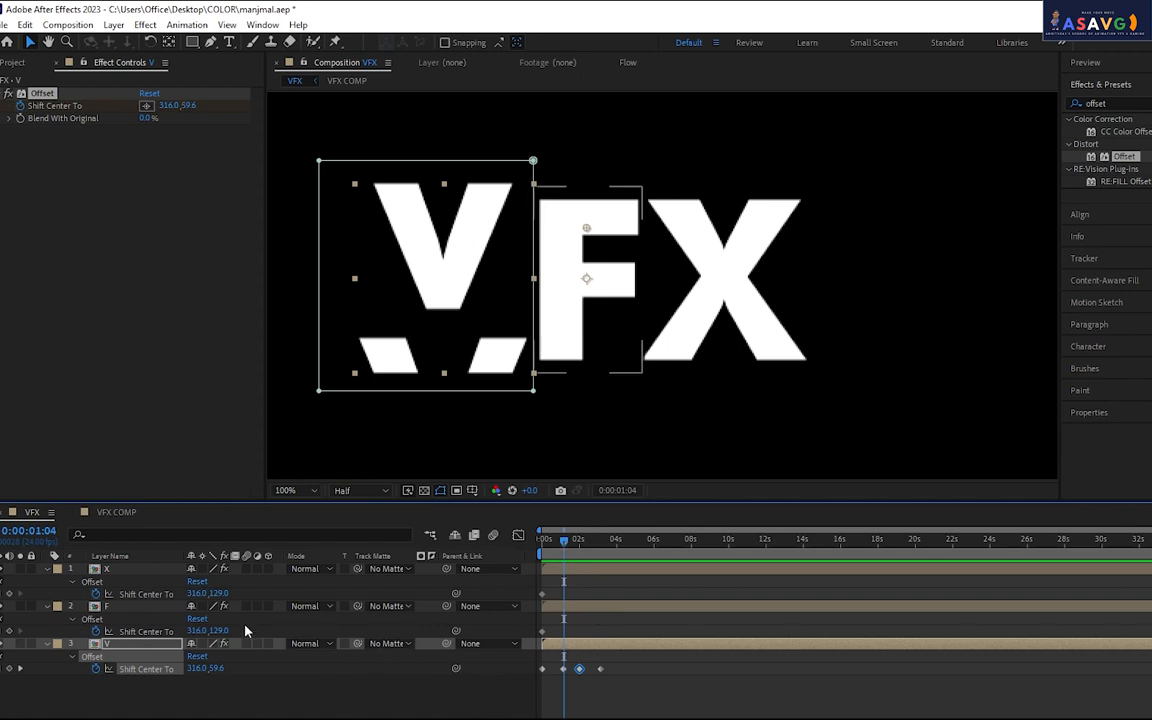
{"action": "left_click_drag", "start_coordinate": [218, 630], "coordinate": [301, 625]}
{"action": "mouse_move", "coordinate": [569, 545]}
{"action": "left_mouse_down"}
{"action": "mouse_move", "coordinate": [586, 545]}
{"action": "mouse_move", "coordinate": [576, 545]}
{"action": "left_mouse_up"}
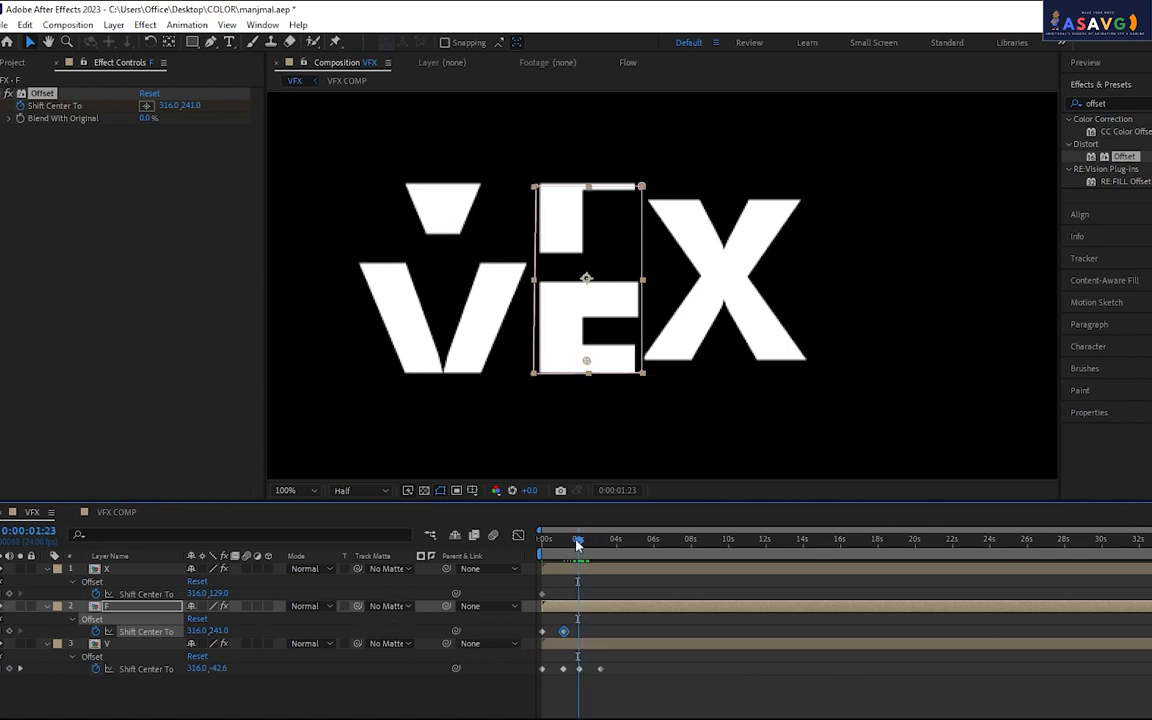
{"action": "left_click_drag", "start_coordinate": [229, 634], "coordinate": [274, 640]}
{"action": "left_click_drag", "start_coordinate": [578, 543], "coordinate": [601, 547]}
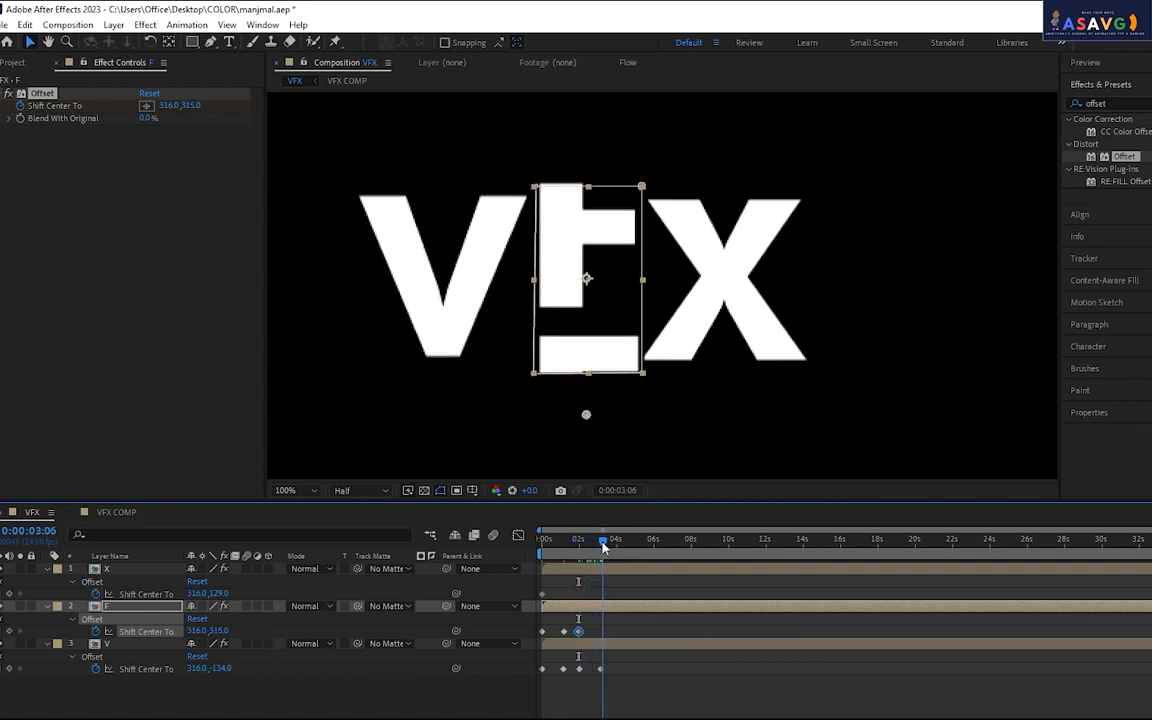
{"action": "left_click_drag", "start_coordinate": [225, 631], "coordinate": [262, 632]}
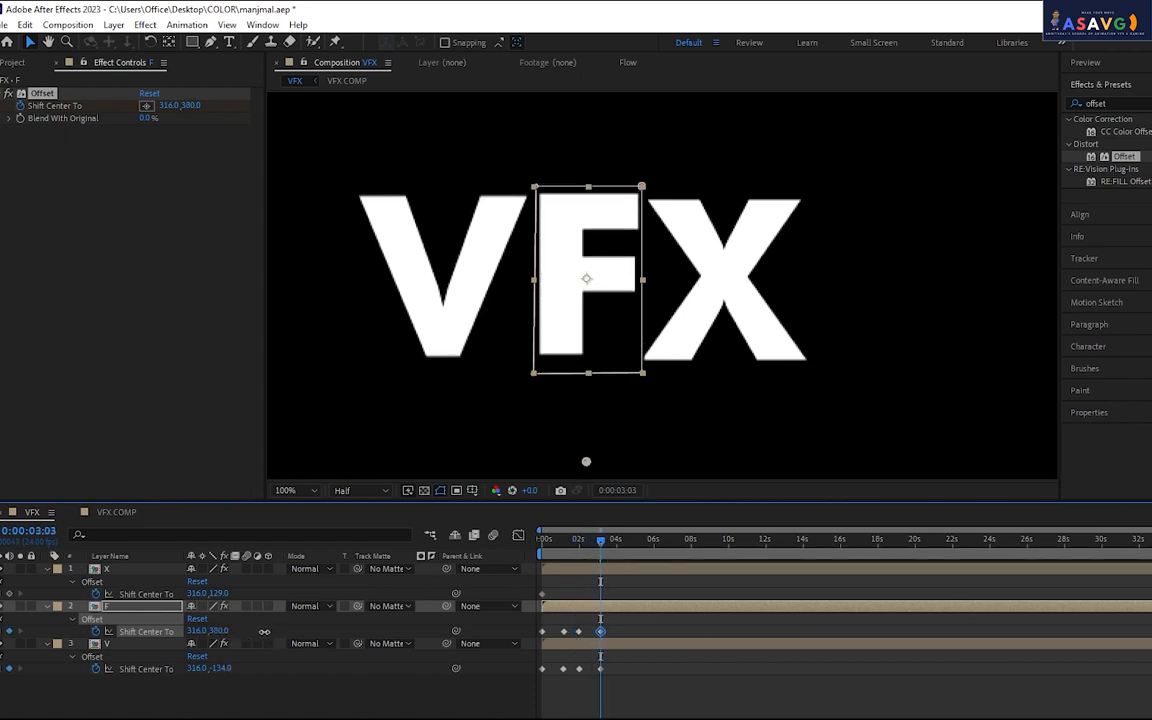
{"action": "left_click_drag", "start_coordinate": [603, 545], "coordinate": [543, 545]}
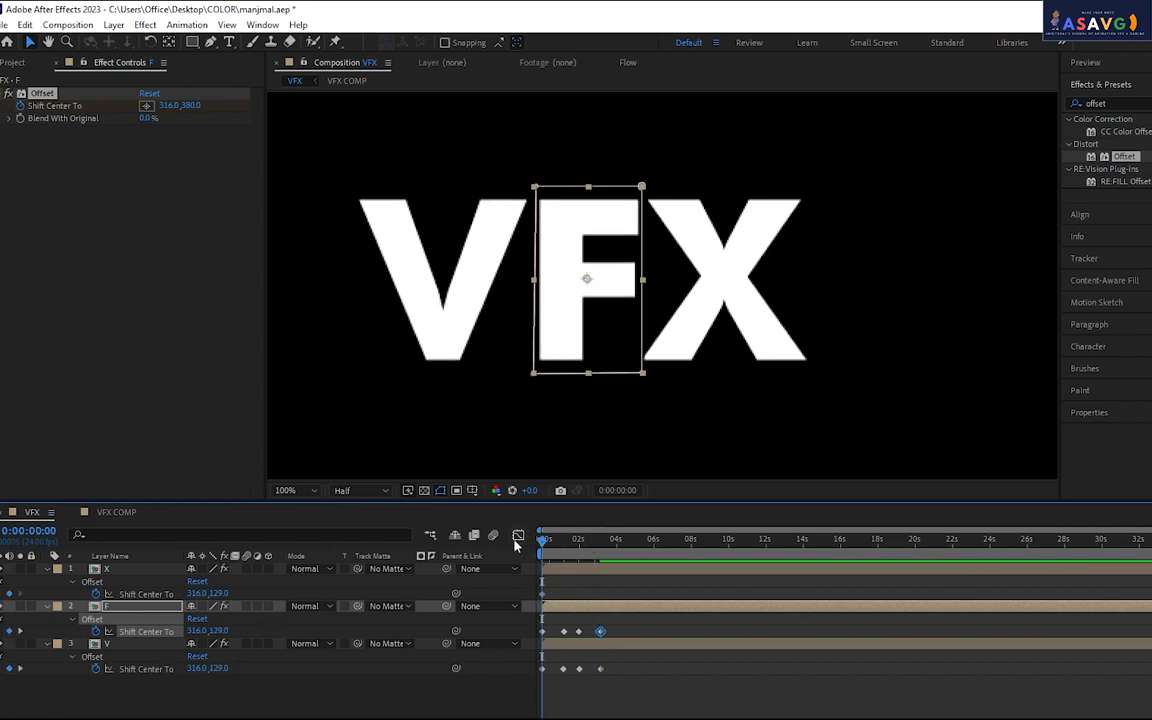
Preview the F layer's offset animation from the start of the composition
{"action": "key", "text": "space"}
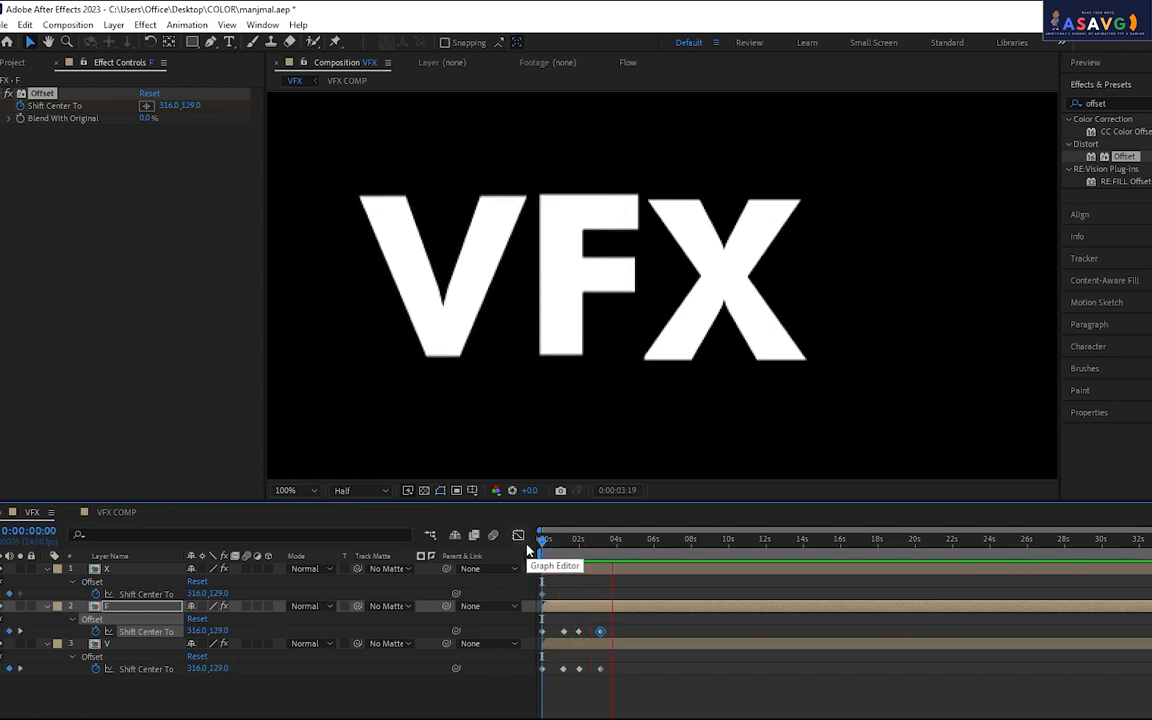
{"action": "key", "text": "space"}
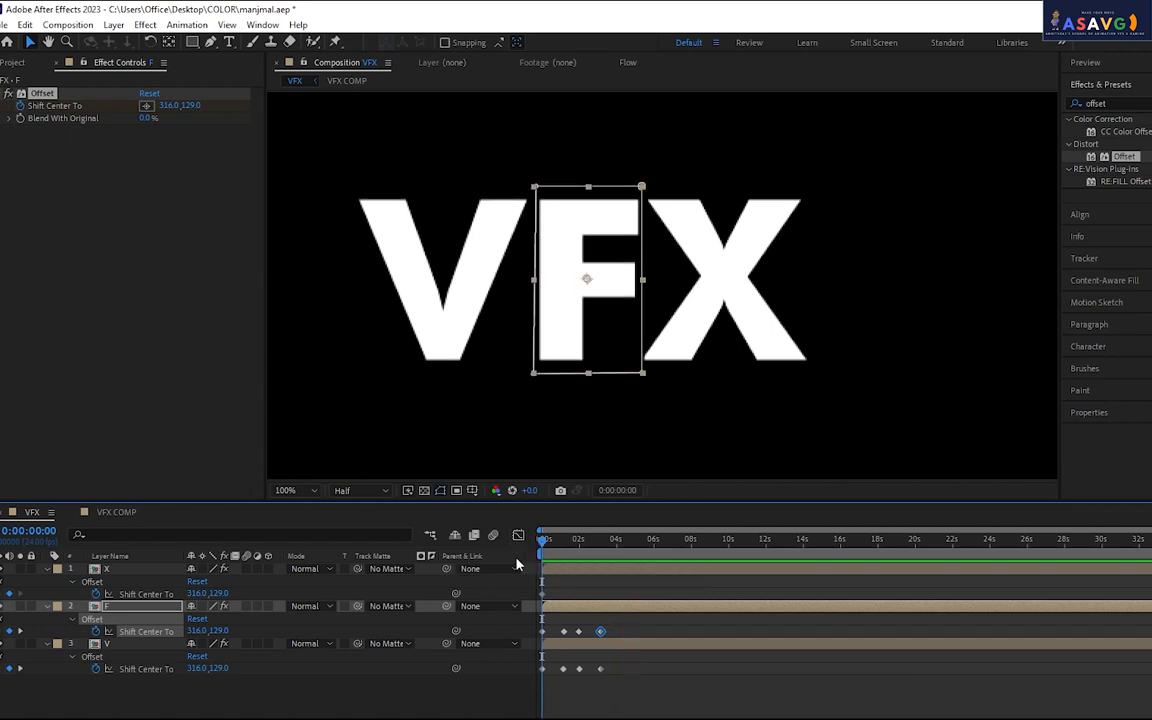
Keyframe the X layer's vertical Shift Center To as 49 at 0:00:01:03
{"action": "left_click", "coordinate": [126, 570]}
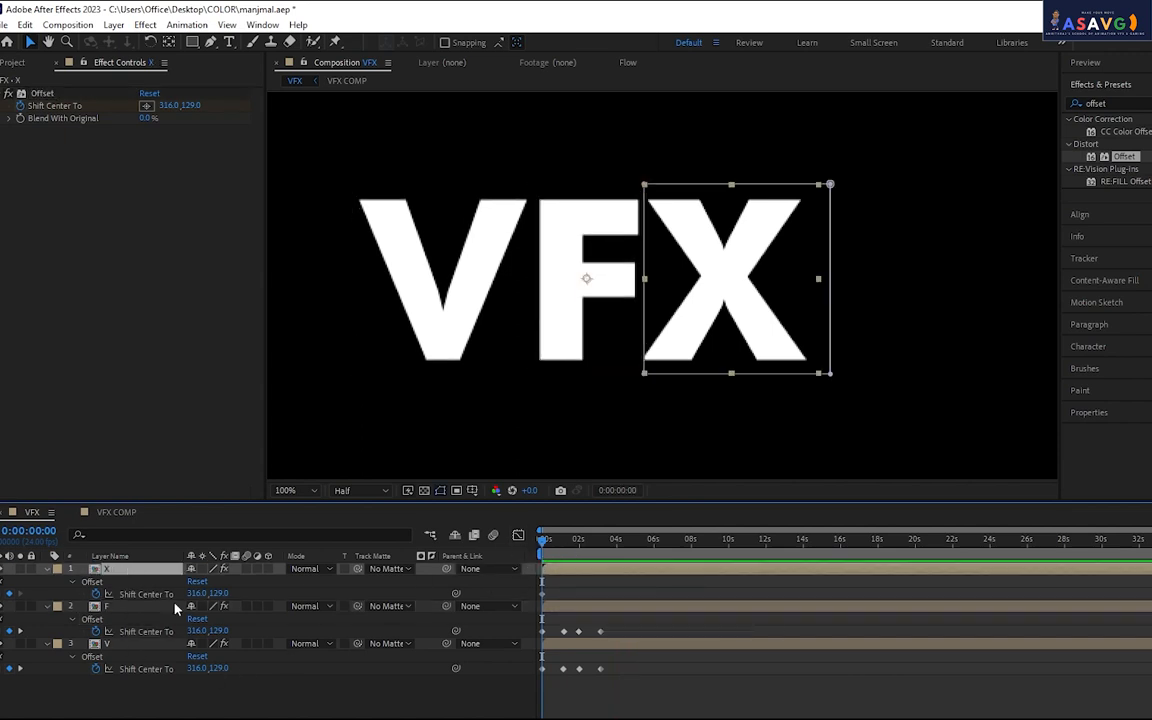
{"action": "left_click_drag", "start_coordinate": [548, 549], "coordinate": [566, 545]}
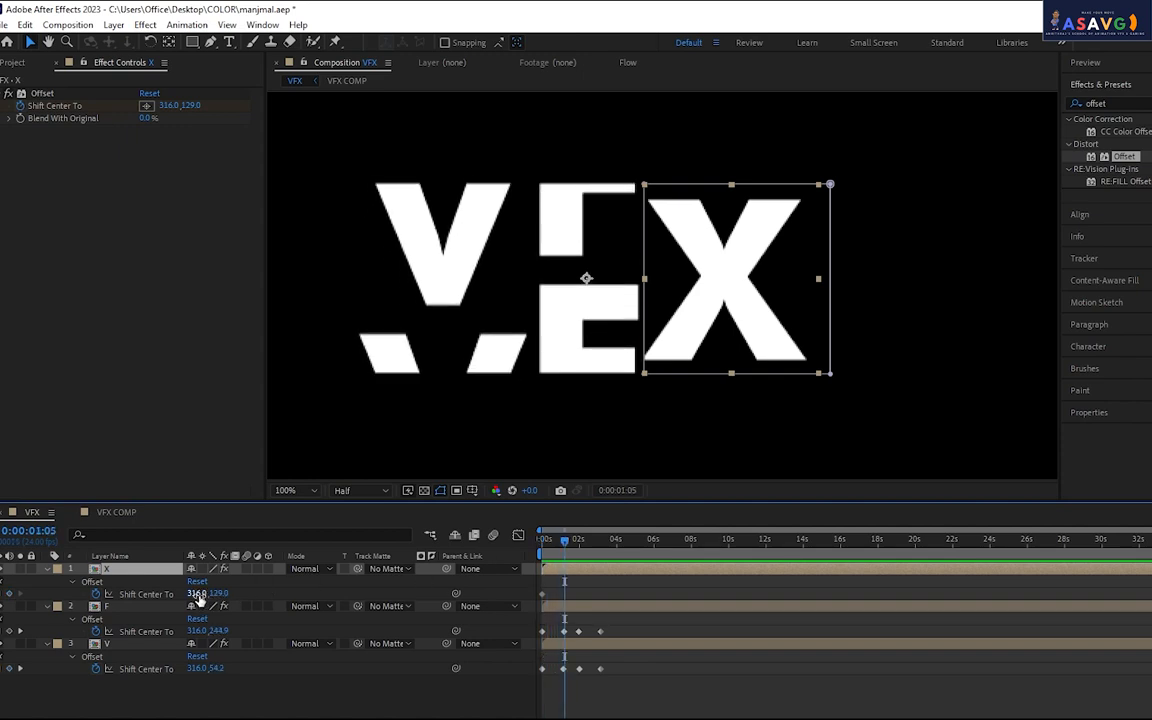
{"action": "left_click_drag", "start_coordinate": [211, 594], "coordinate": [262, 593]}
{"action": "key", "text": "ctrl+z"}
{"action": "mouse_move", "coordinate": [566, 541]}
{"action": "left_mouse_down"}
{"action": "mouse_move", "coordinate": [552, 543]}
{"action": "mouse_move", "coordinate": [588, 552]}
{"action": "mouse_move", "coordinate": [555, 552]}
{"action": "mouse_move", "coordinate": [566, 558]}
{"action": "left_mouse_up"}
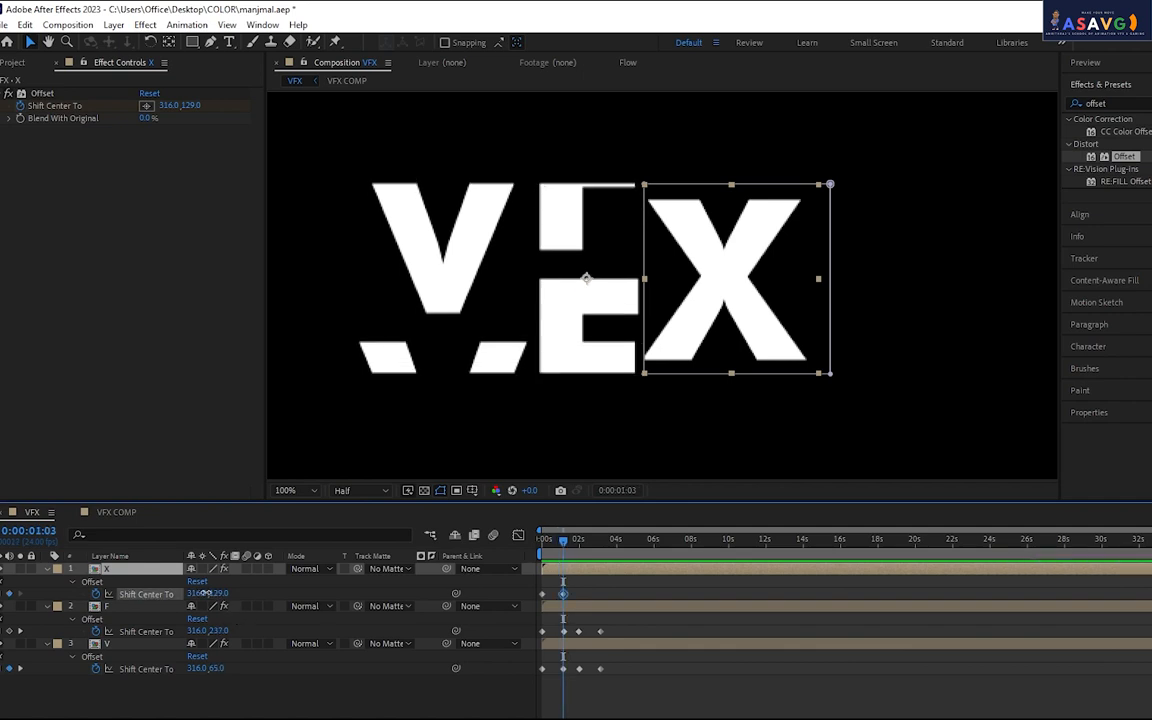
{"action": "left_click_drag", "start_coordinate": [205, 593], "coordinate": [180, 594]}
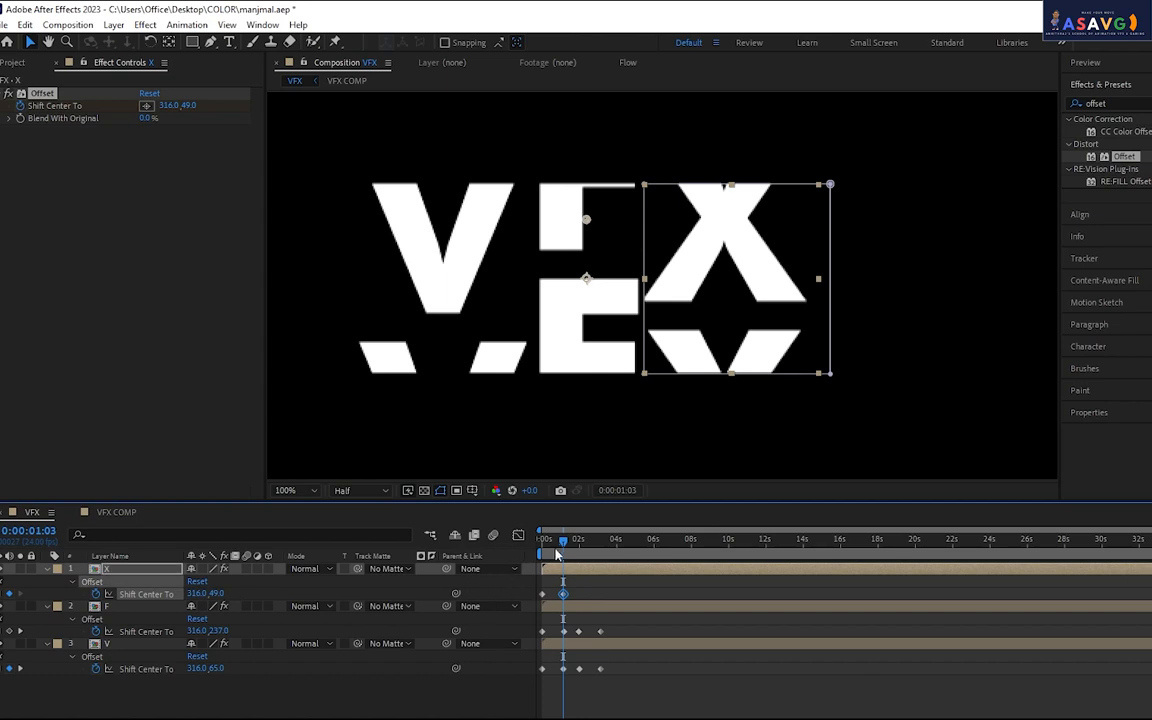
Keyframe the X layer's vertical Shift Center To as -21 at 0:00:01:23 and -149 at 0:00:03:03
{"action": "left_click_drag", "start_coordinate": [557, 554], "coordinate": [577, 548]}
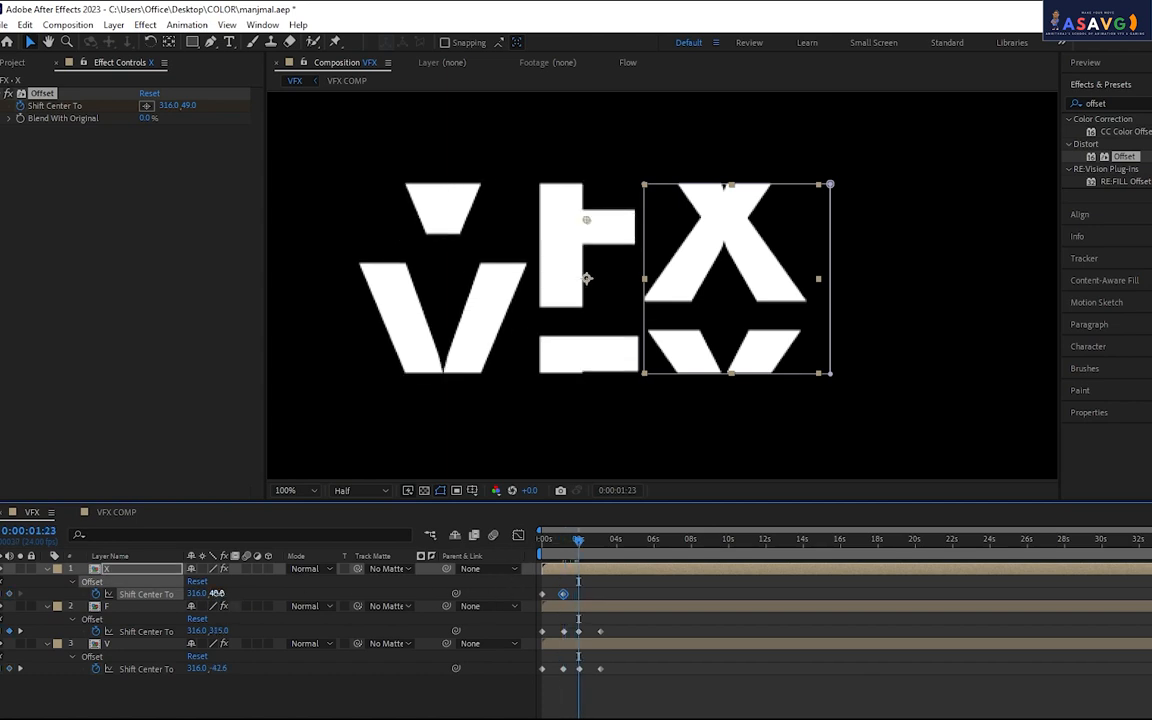
{"action": "left_click_drag", "start_coordinate": [216, 593], "coordinate": [180, 593]}
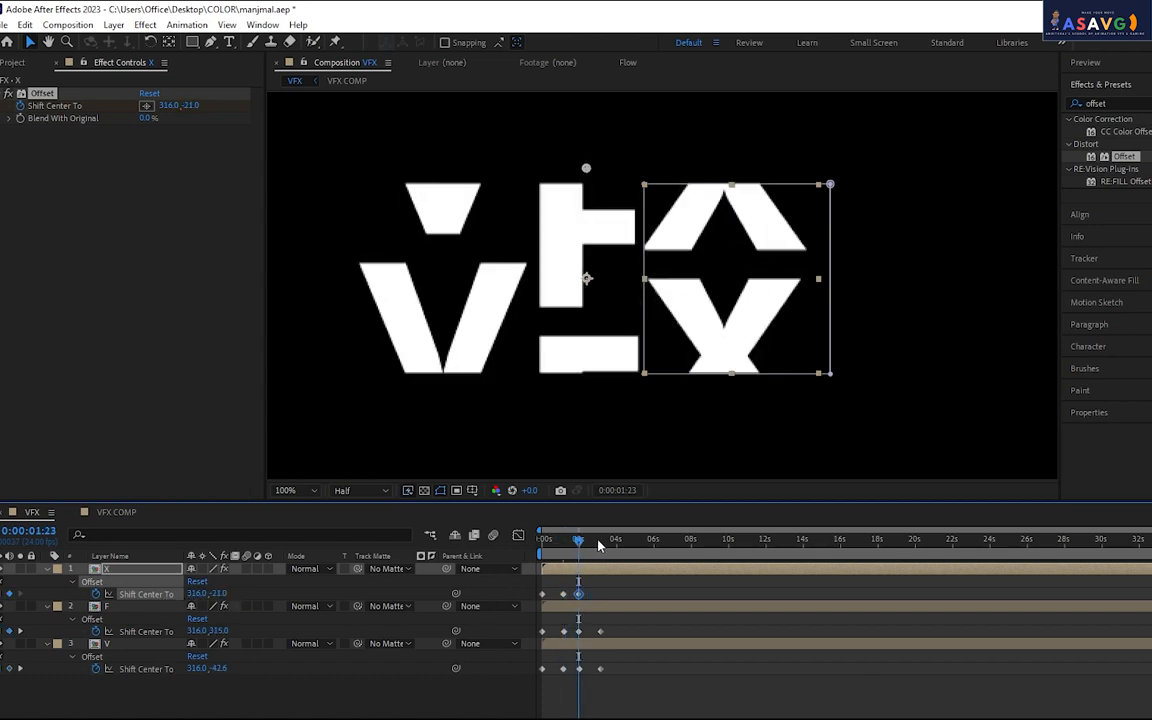
{"action": "left_click", "coordinate": [599, 545]}
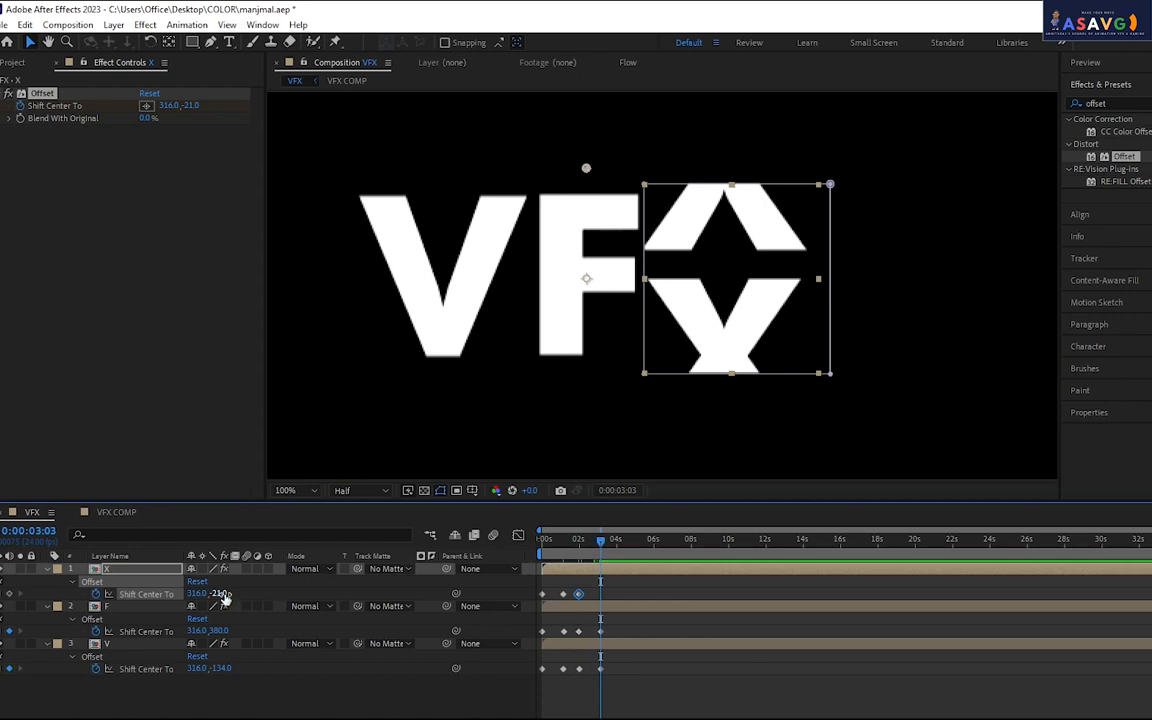
{"action": "left_click_drag", "start_coordinate": [224, 594], "coordinate": [137, 571]}
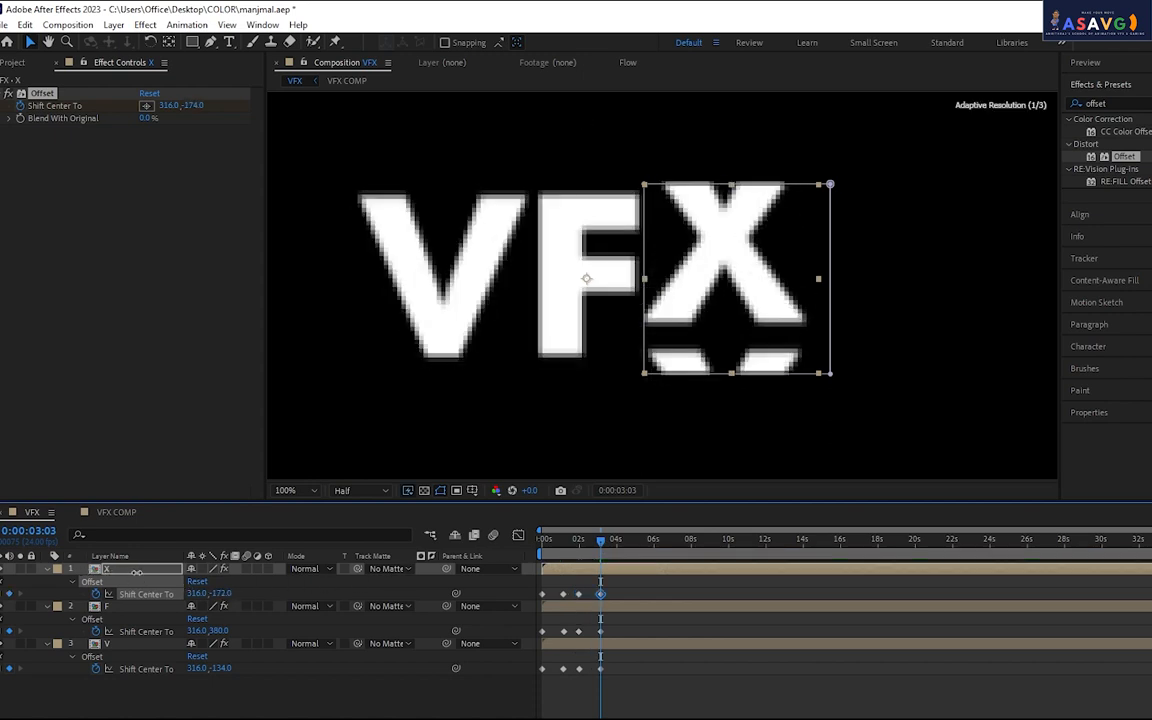
Preview the combined scrolling of all three letters from the start of the composition
{"action": "key", "text": "Home"}
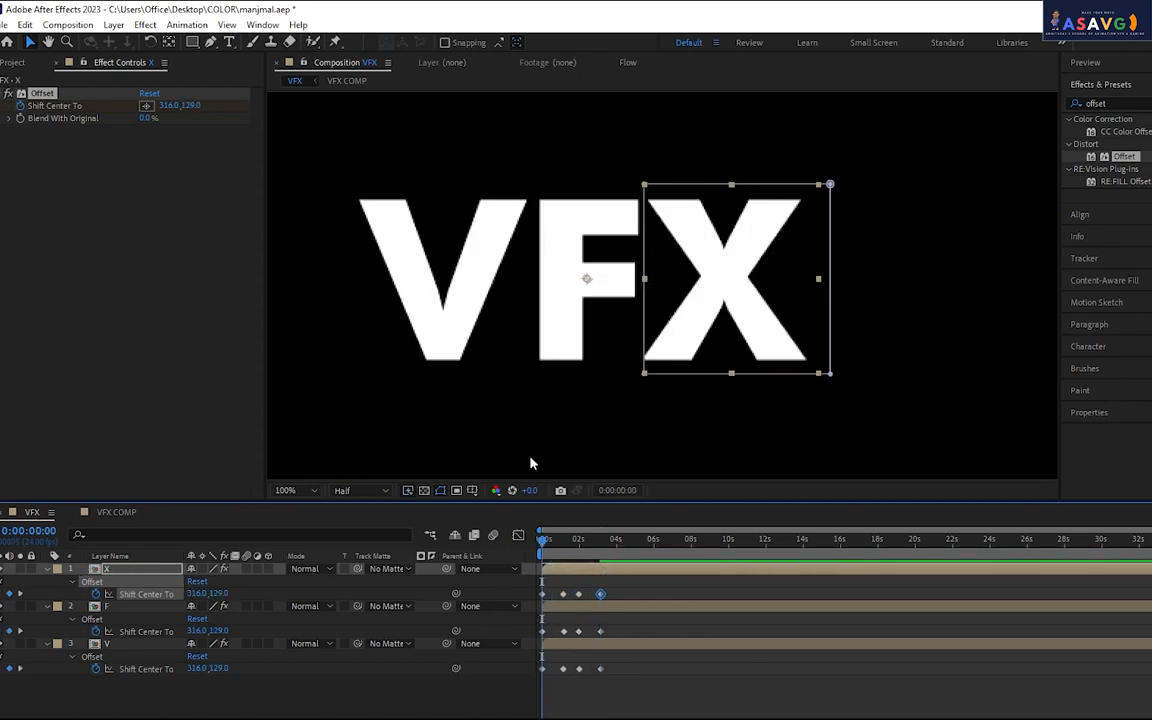
{"action": "key", "text": "space"}
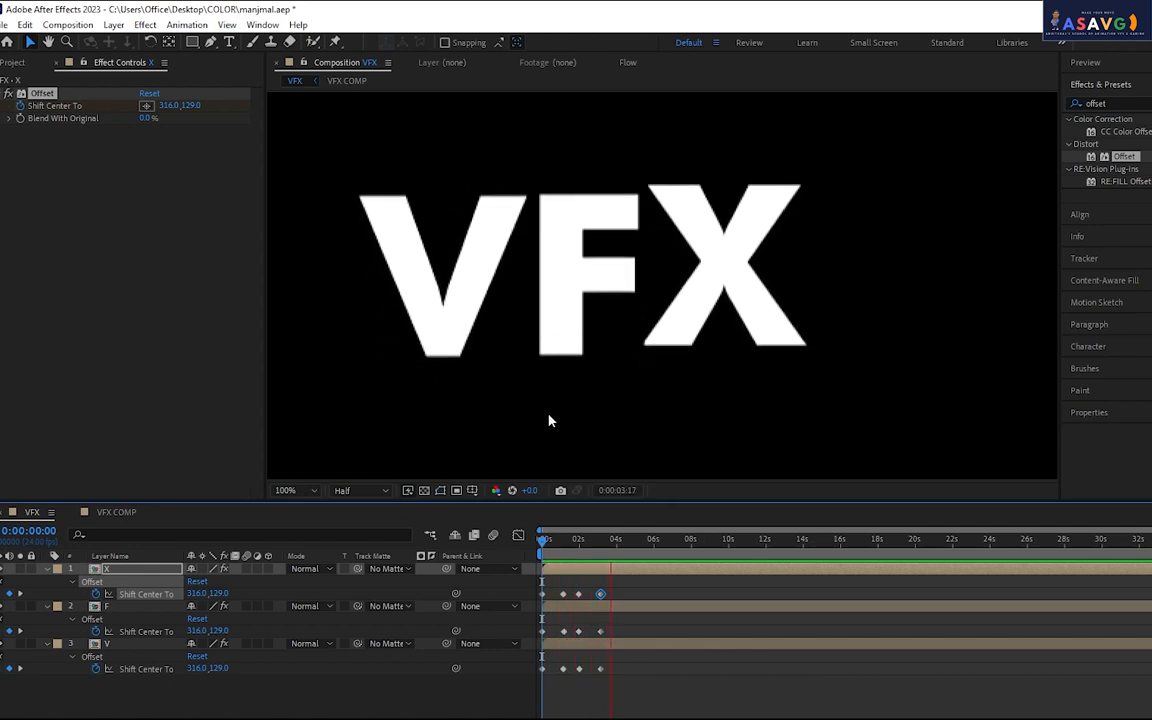
Move the X, F and V Shift Center To keyframes earlier and closer together, with the last ones at about 0:00:02:11
{"action": "left_click_drag", "start_coordinate": [638, 704], "coordinate": [559, 596]}
{"action": "left_click_drag", "start_coordinate": [617, 676], "coordinate": [559, 598]}
{"action": "left_click", "coordinate": [553, 546]}
{"action": "key", "text": "space"}
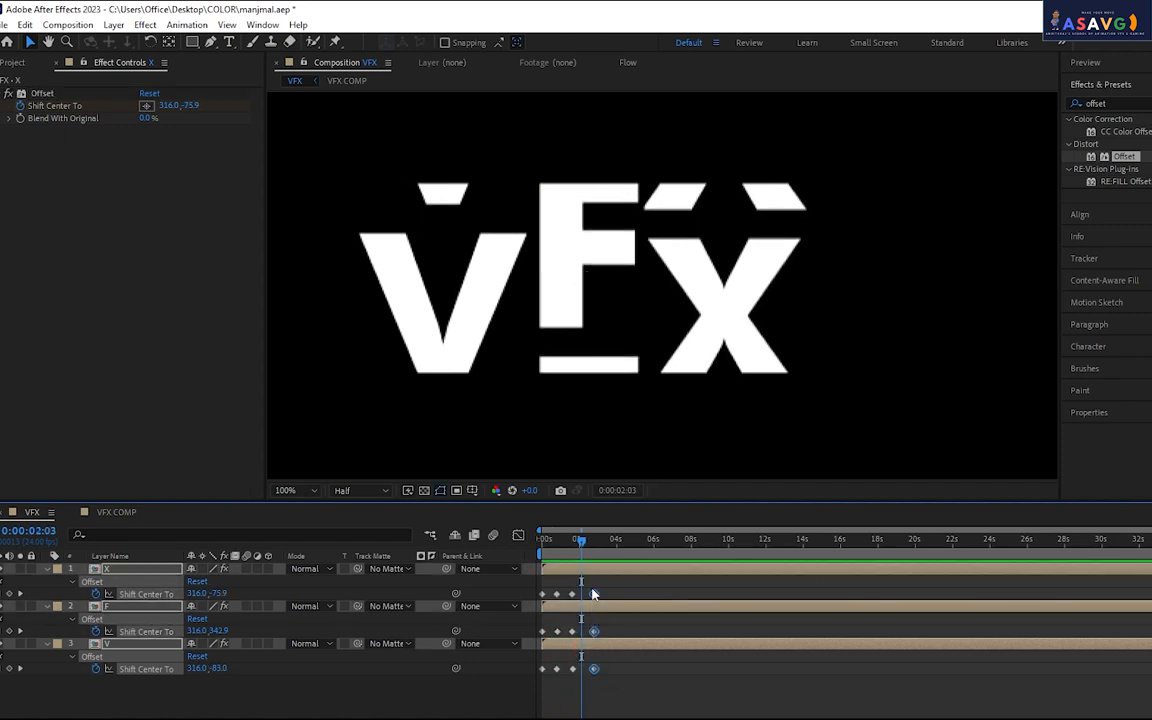
{"action": "left_click_drag", "start_coordinate": [593, 595], "coordinate": [591, 597]}
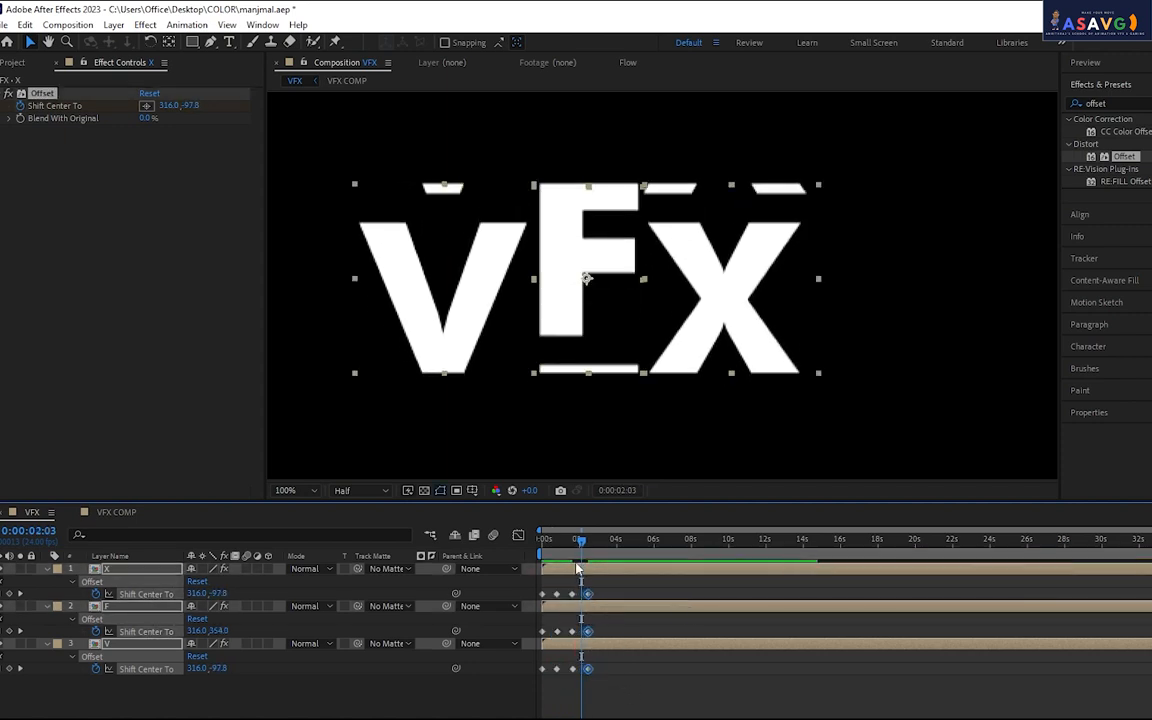
Play back the retimed VFX animation from the start
{"action": "key", "text": "Home"}
{"action": "key", "text": "space"}
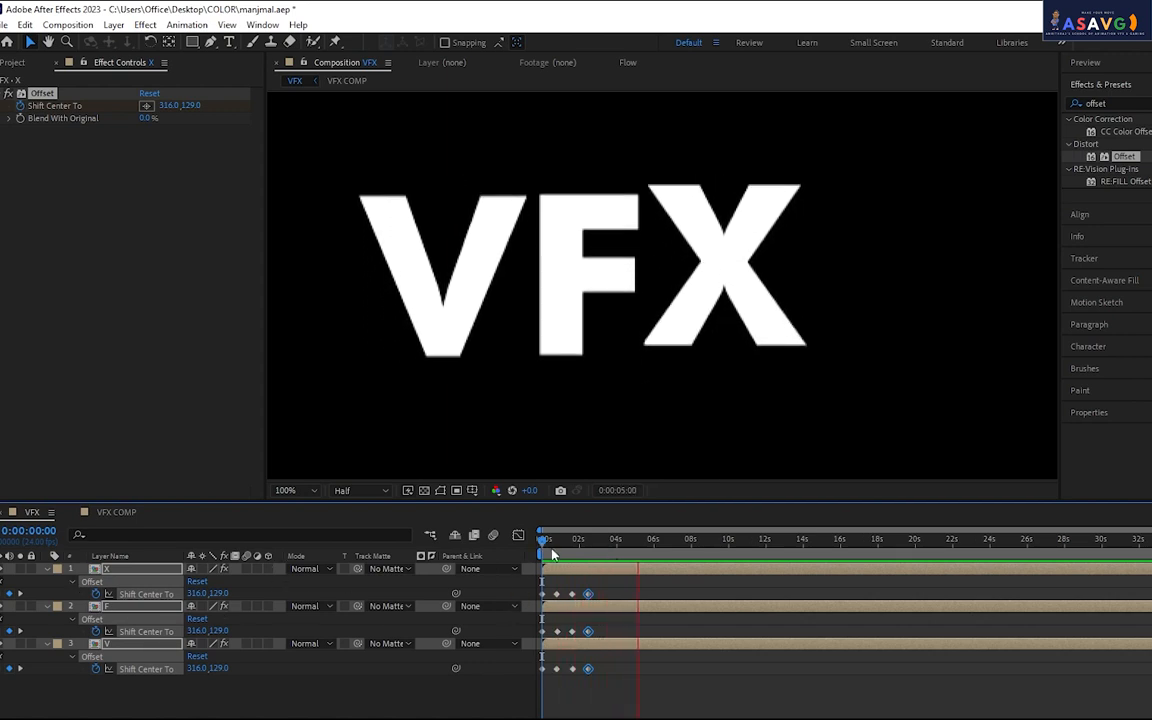
{"action": "key", "text": "space"}
Try different vertical Shift Center To values on the X layer at 0:00:03:00 and undo them
{"action": "left_click", "coordinate": [129, 576]}
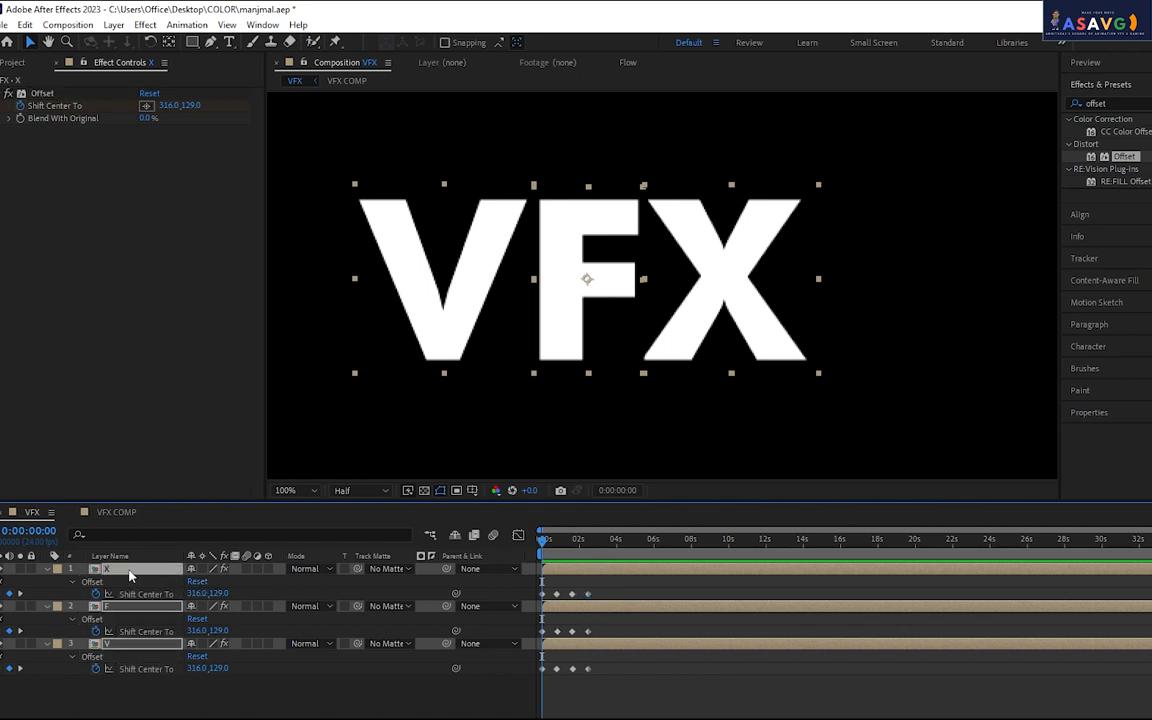
{"action": "left_click_drag", "start_coordinate": [200, 593], "coordinate": [615, 553]}
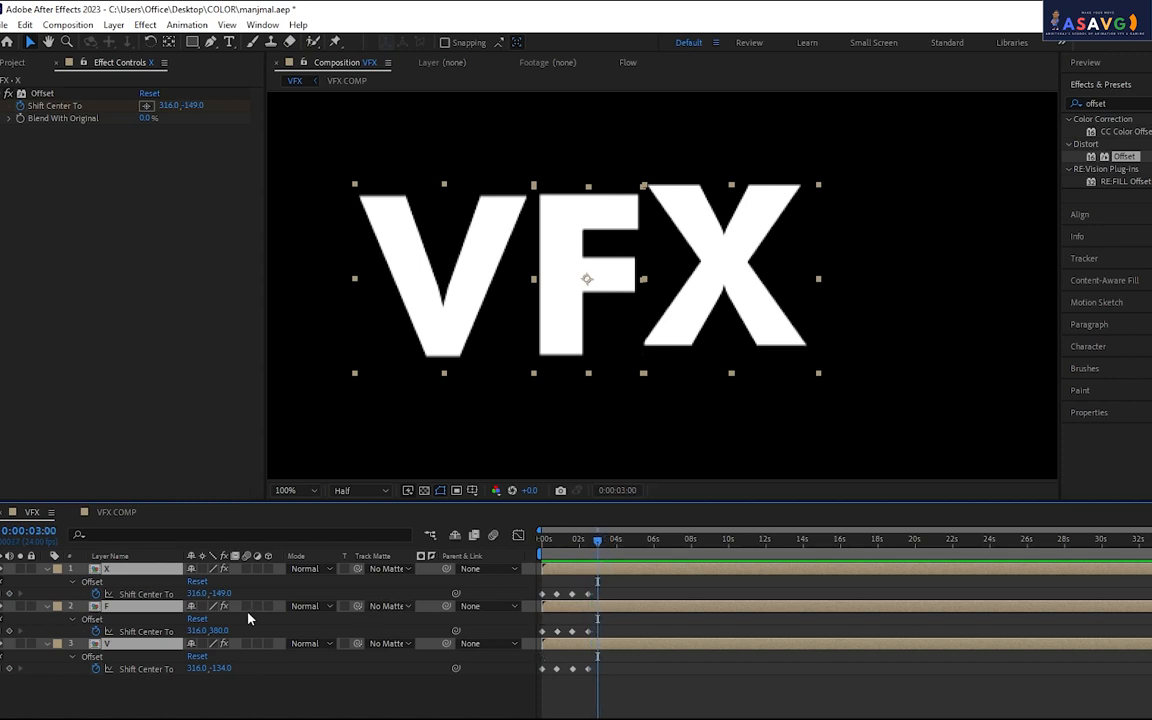
{"action": "left_click_drag", "start_coordinate": [224, 593], "coordinate": [270, 591]}
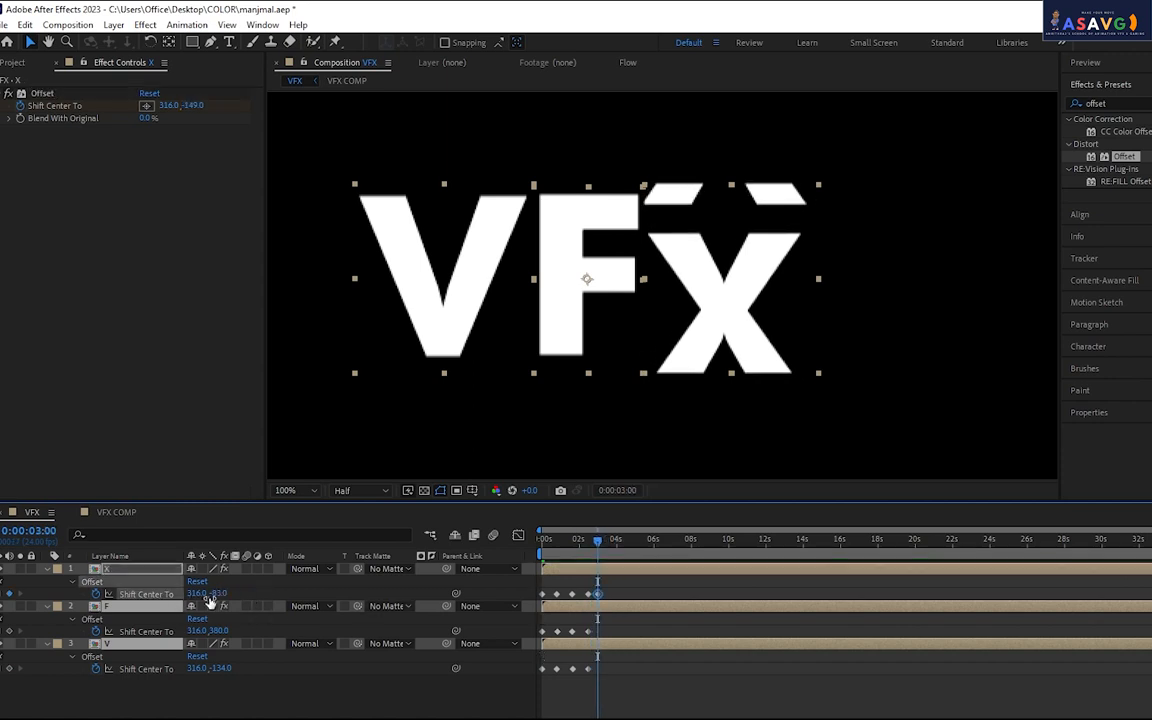
{"action": "key", "text": "ctrl+z"}
{"action": "left_click_drag", "start_coordinate": [191, 594], "coordinate": [260, 592]}
{"action": "key", "text": "ctrl+z"}
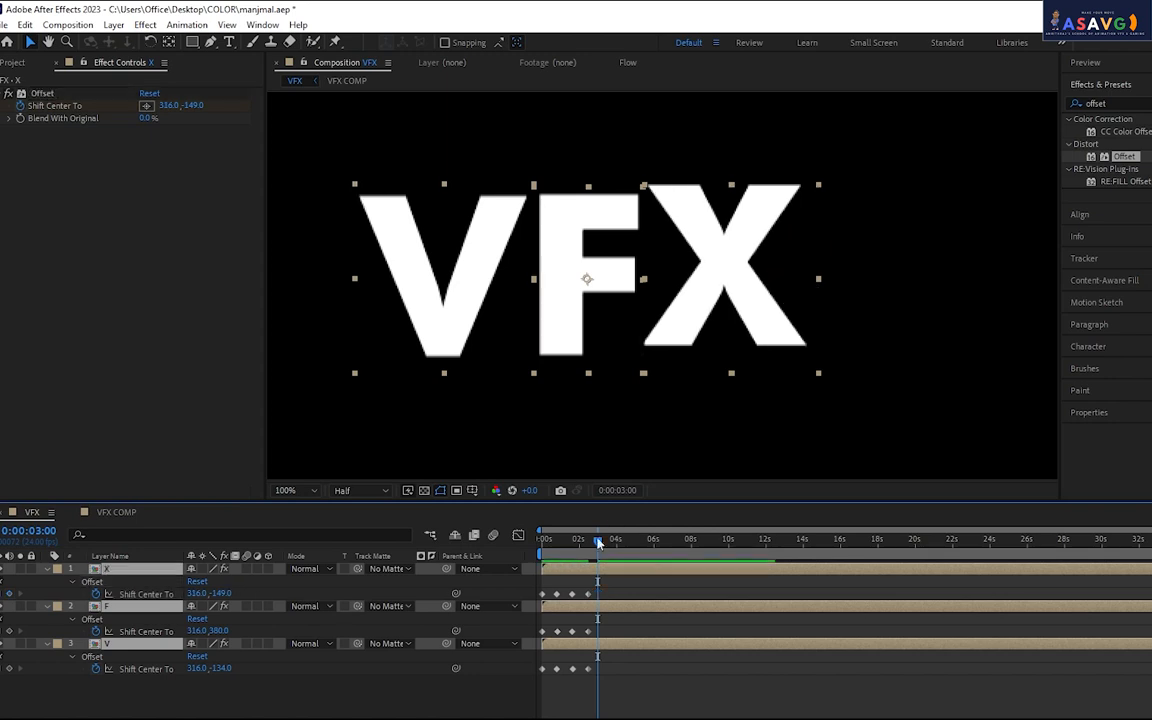
Try to paste the last X, F and V keyframes at 0:00:03:22 and undo the paste
{"action": "left_click", "coordinate": [605, 541]}
{"action": "left_click_drag", "start_coordinate": [604, 686], "coordinate": [591, 588]}
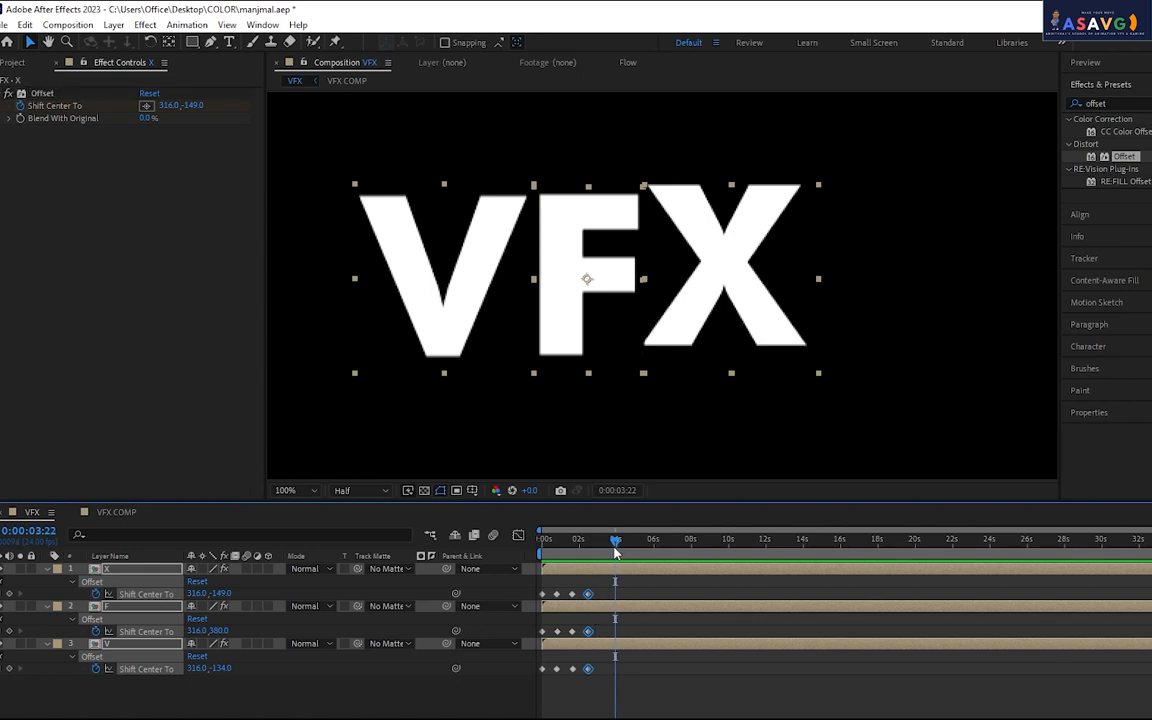
{"action": "key", "text": "ctrl+v"}
{"action": "key", "text": "ctrl+z"}
{"action": "left_click", "coordinate": [604, 693]}
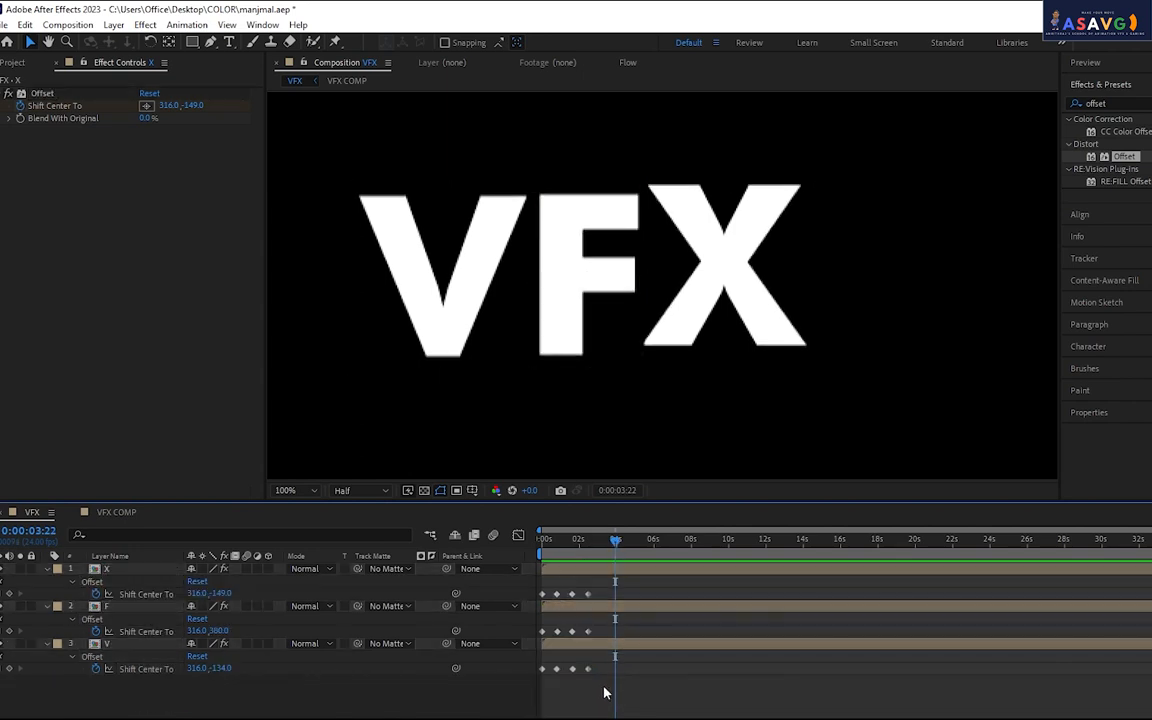
{"action": "left_click_drag", "start_coordinate": [590, 607], "coordinate": [583, 591]}
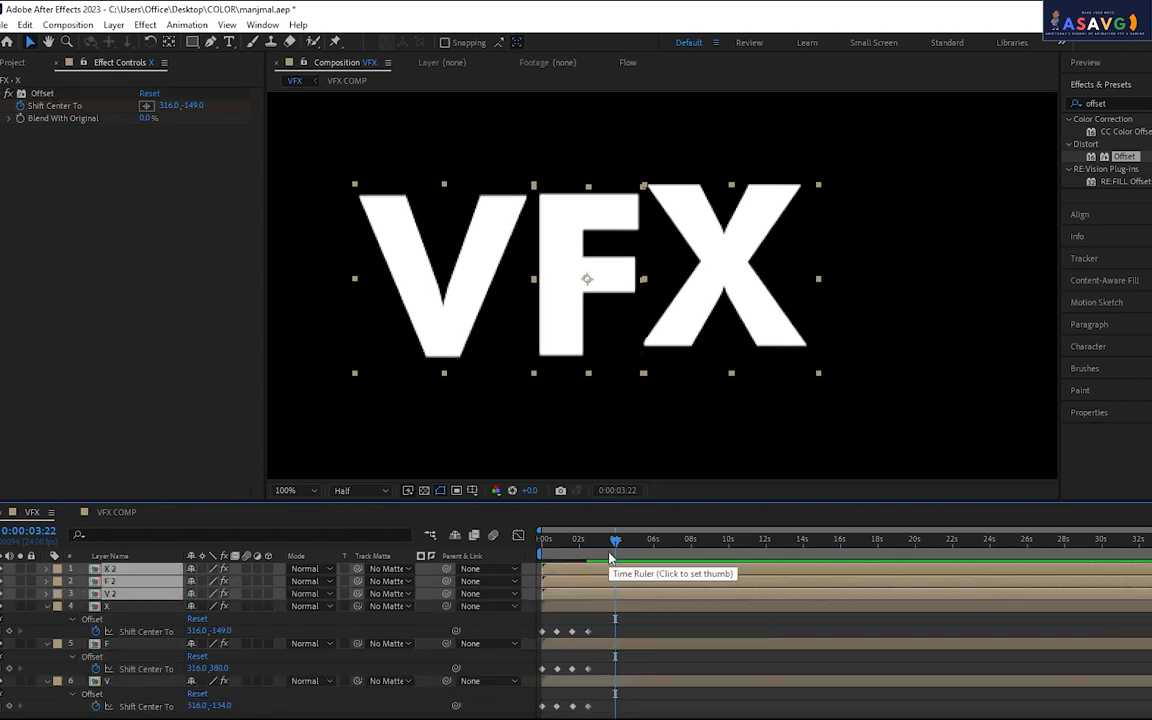
Add Shift Center To keyframes to the X, F and V layers at 0:00:03:03, keeping their current values
{"action": "left_click", "coordinate": [134, 570]}
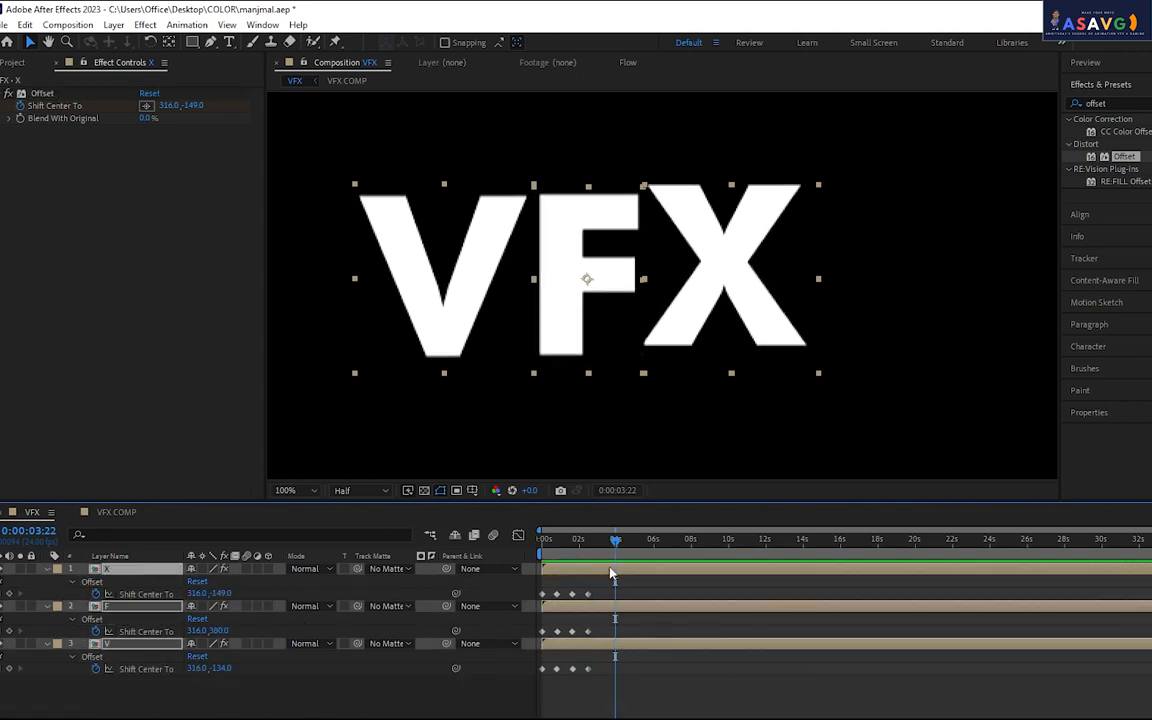
{"action": "left_click", "coordinate": [9, 594]}
{"action": "left_click", "coordinate": [9, 668]}
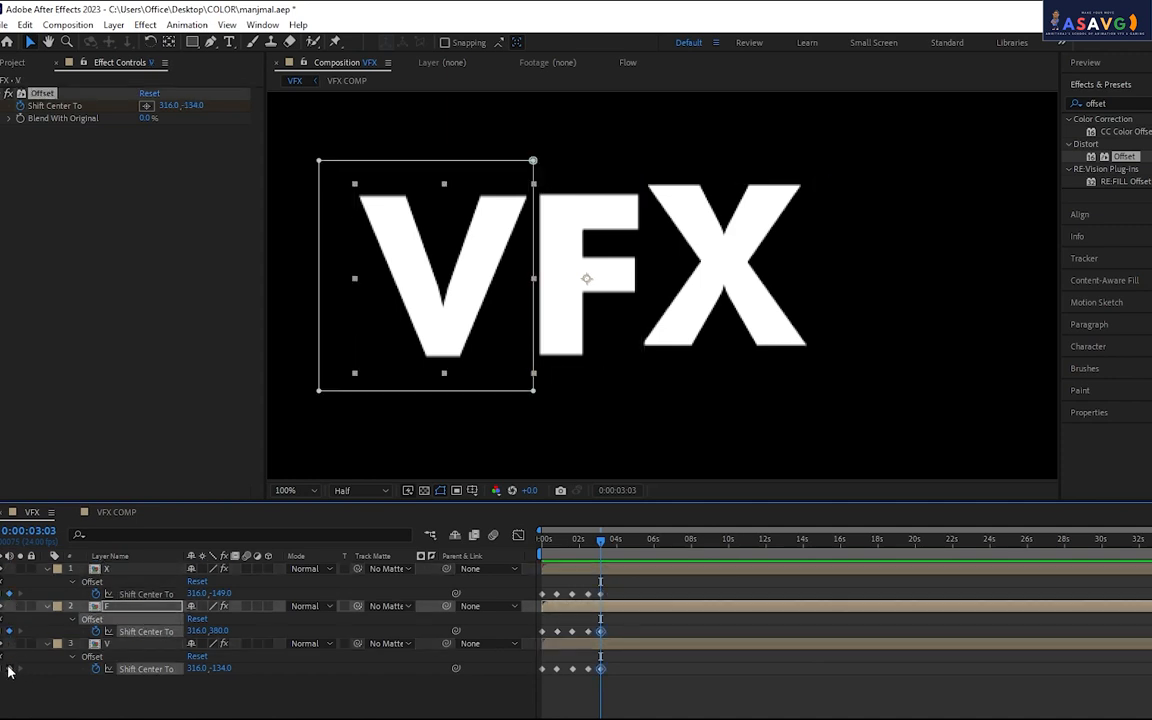
Preview the animation from 0:00:00:05 with the added end keyframes
{"action": "left_click", "coordinate": [545, 548]}
{"action": "key", "text": "space"}
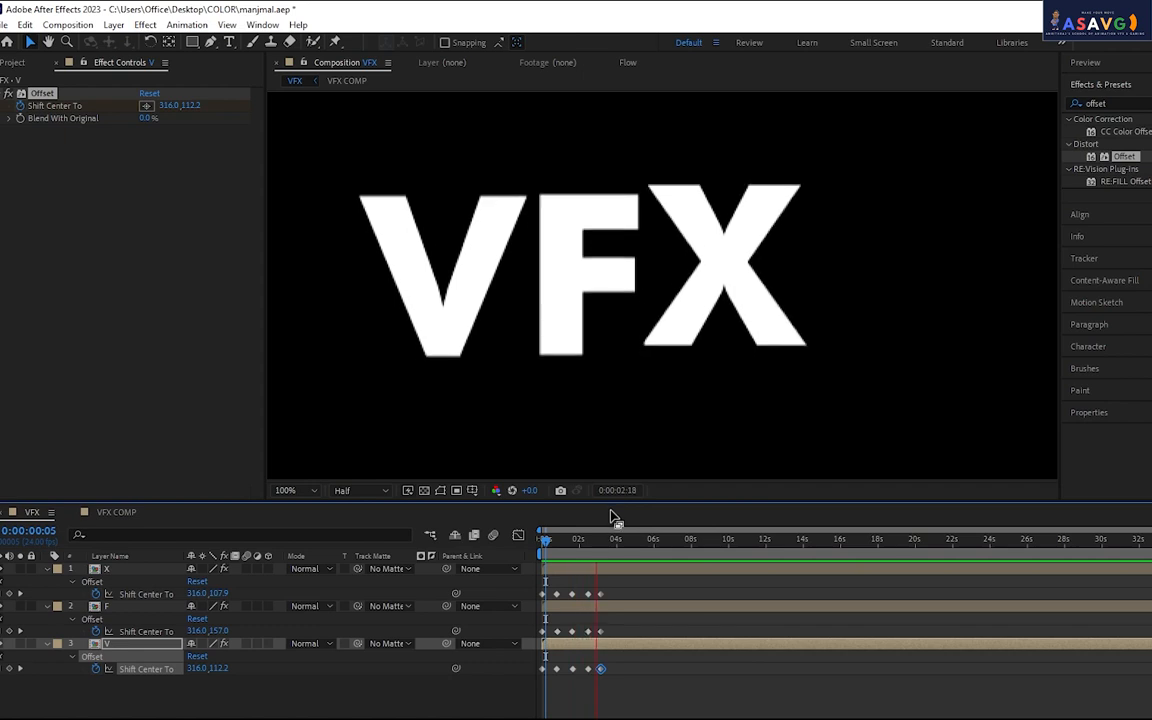
At 0:00:02:13, set the vertical Shift Center To value to -138 on the V layer and -140 on the X layer
{"action": "left_click", "coordinate": [589, 547]}
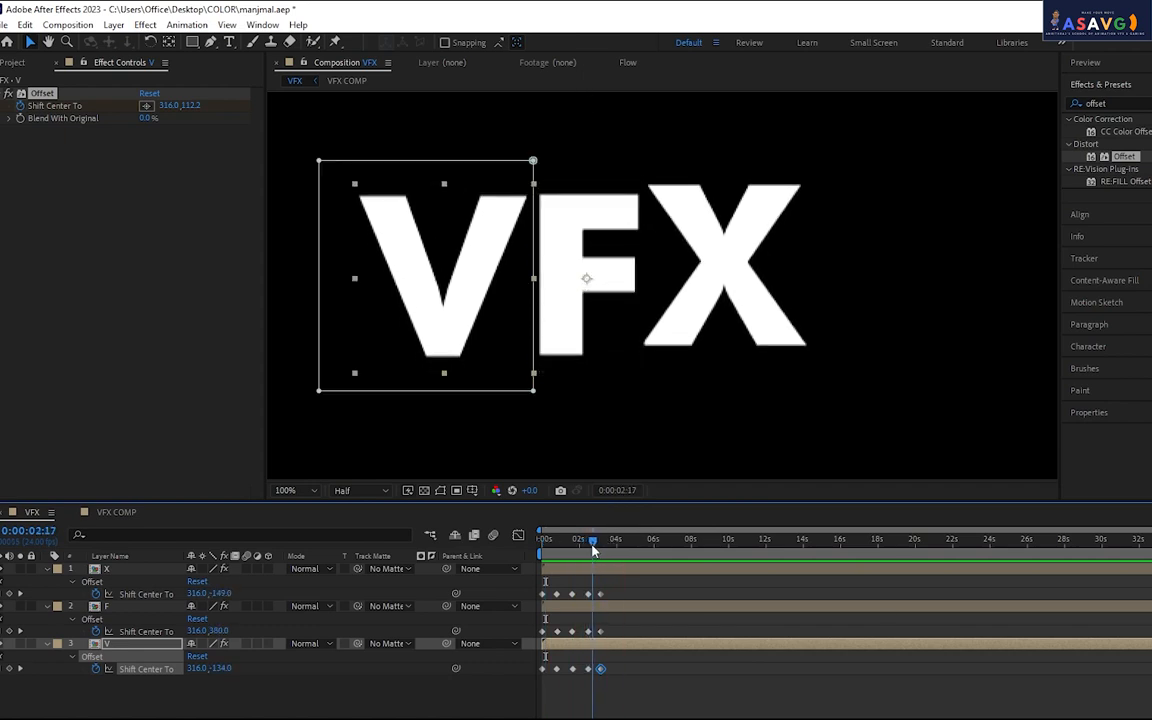
{"action": "left_click_drag", "start_coordinate": [592, 547], "coordinate": [589, 547]}
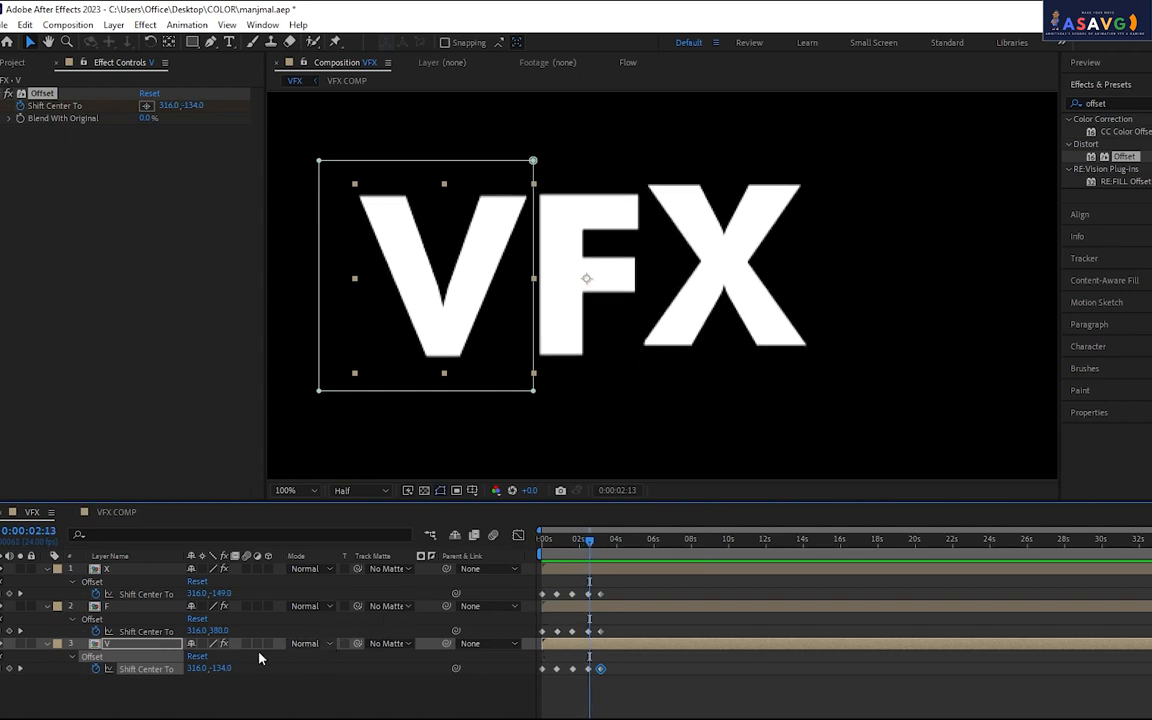
{"action": "left_click_drag", "start_coordinate": [216, 671], "coordinate": [229, 658]}
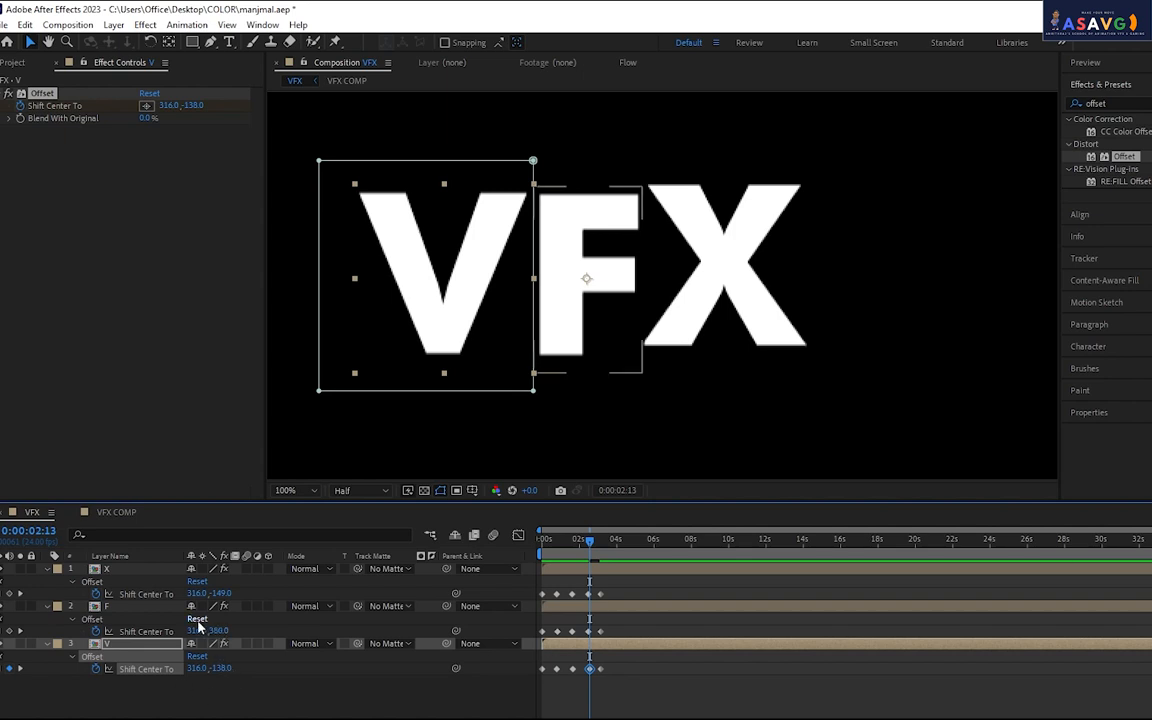
{"action": "left_click_drag", "start_coordinate": [223, 595], "coordinate": [235, 591]}
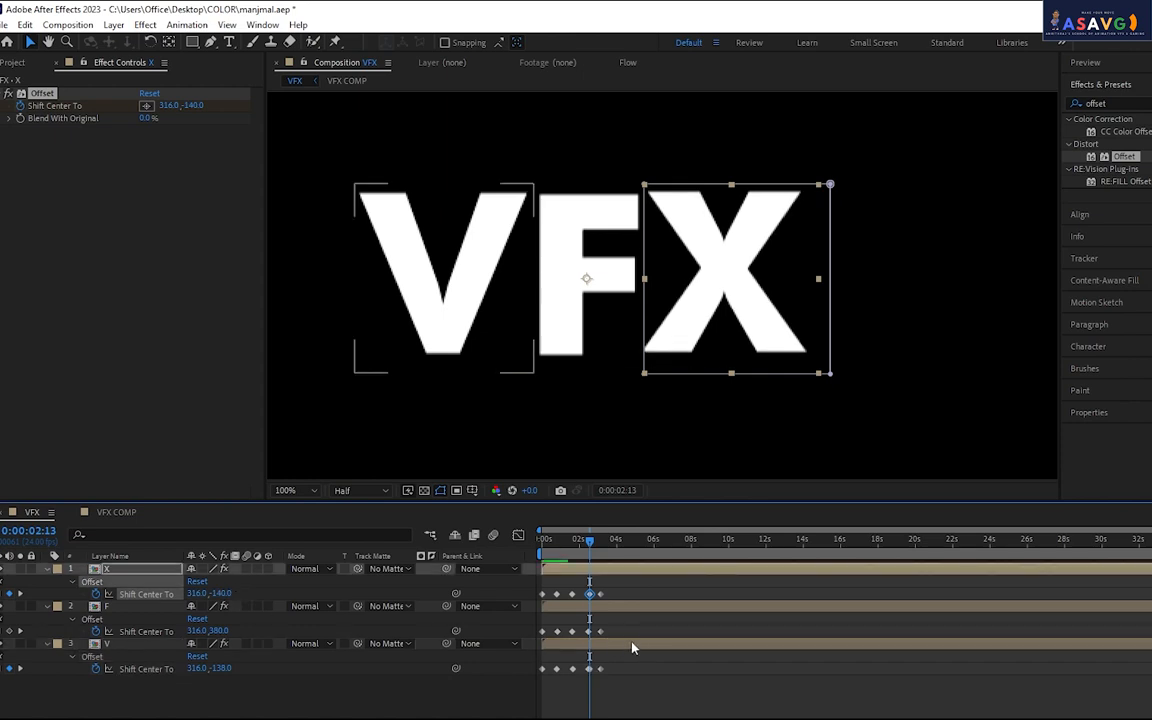
Play back the end of the animation from several points to check how the letters settle
{"action": "left_click_drag", "start_coordinate": [596, 541], "coordinate": [588, 544]}
{"action": "key", "text": "space"}
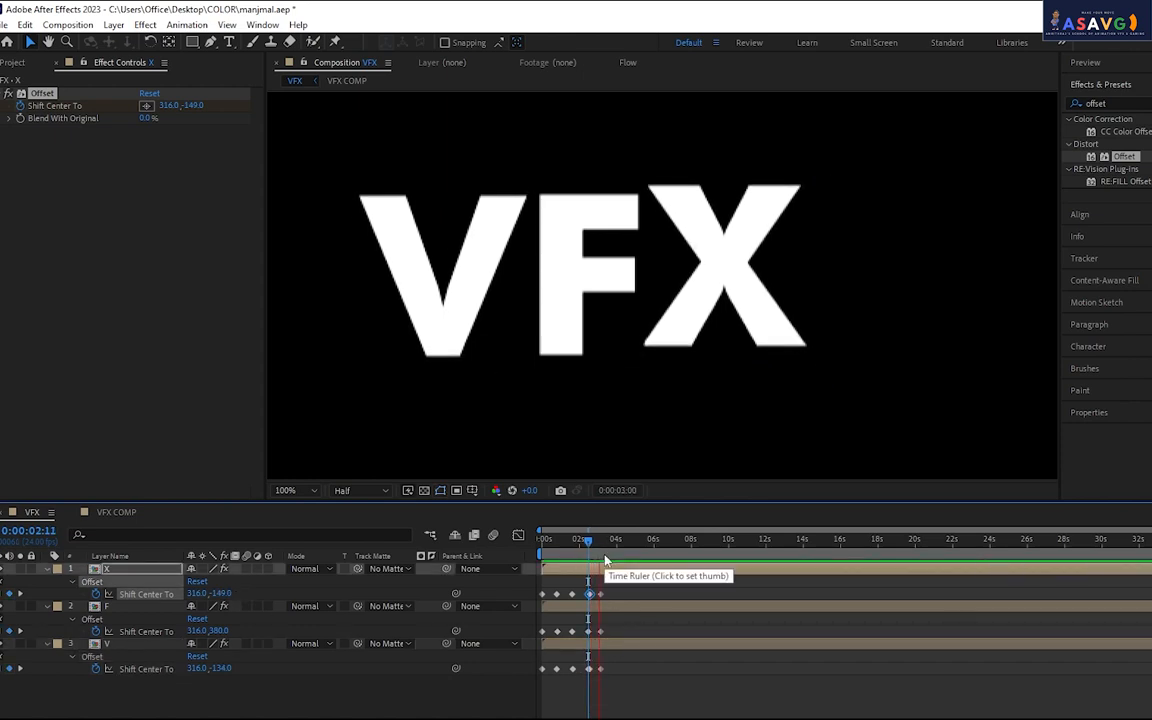
{"action": "key", "text": "space"}
{"action": "left_click", "coordinate": [571, 552]}
{"action": "key", "text": "space"}
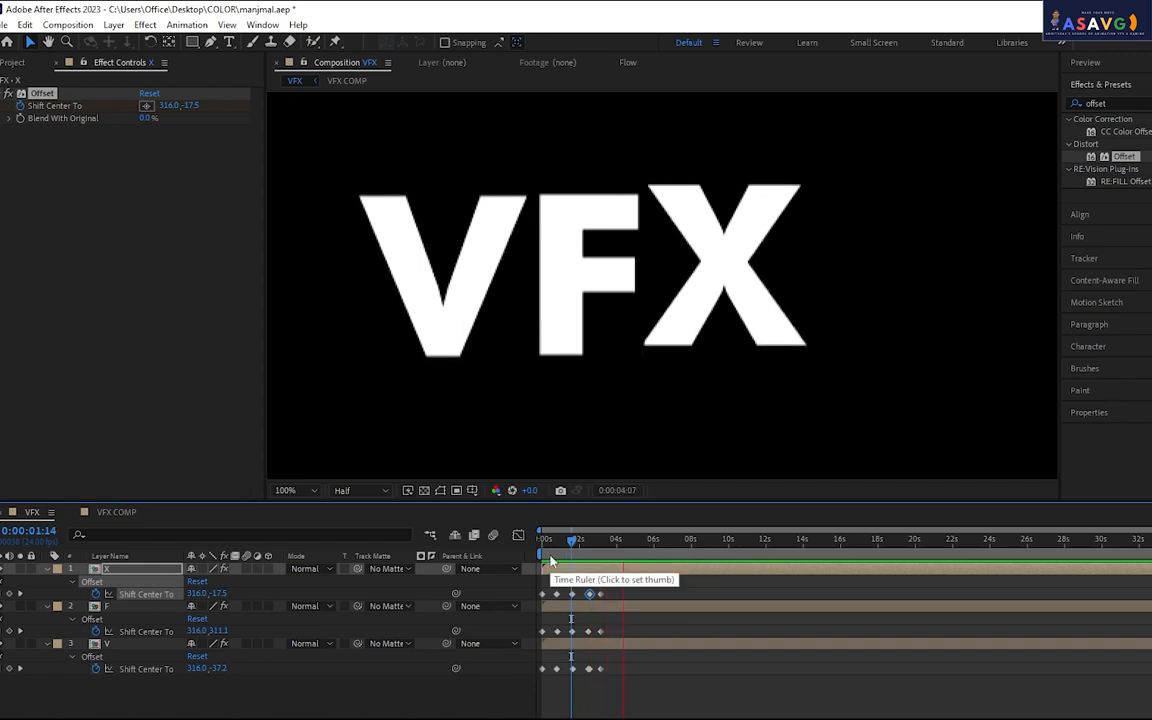
{"action": "key", "text": "space"}
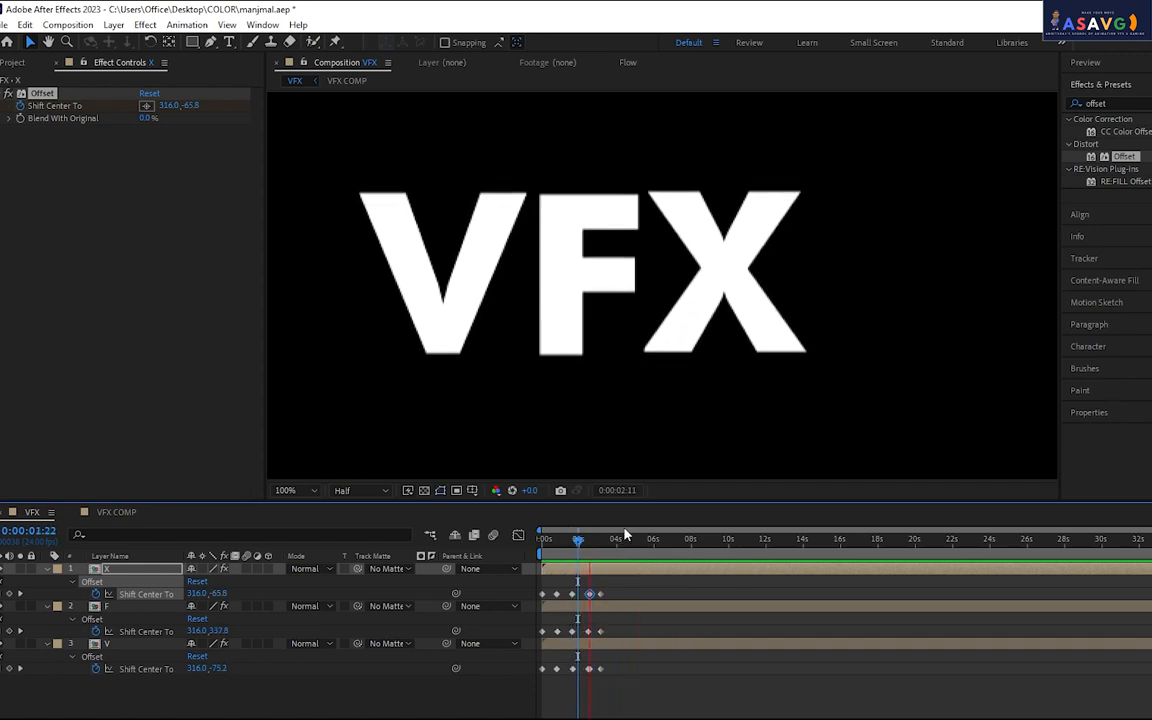
At 0:00:01:16, set the F layer's vertical Shift Center To value to 319.3
{"action": "left_click", "coordinate": [562, 546]}
{"action": "left_click_drag", "start_coordinate": [563, 557], "coordinate": [574, 553]}
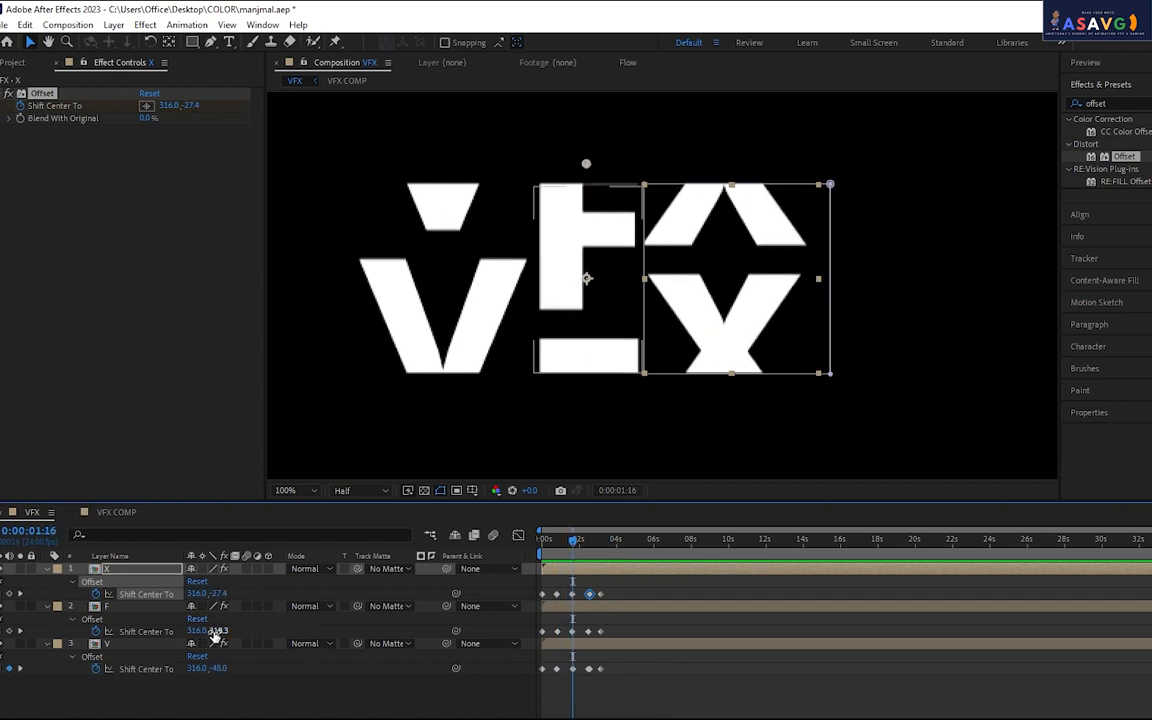
{"action": "left_click_drag", "start_coordinate": [217, 630], "coordinate": [219, 630]}
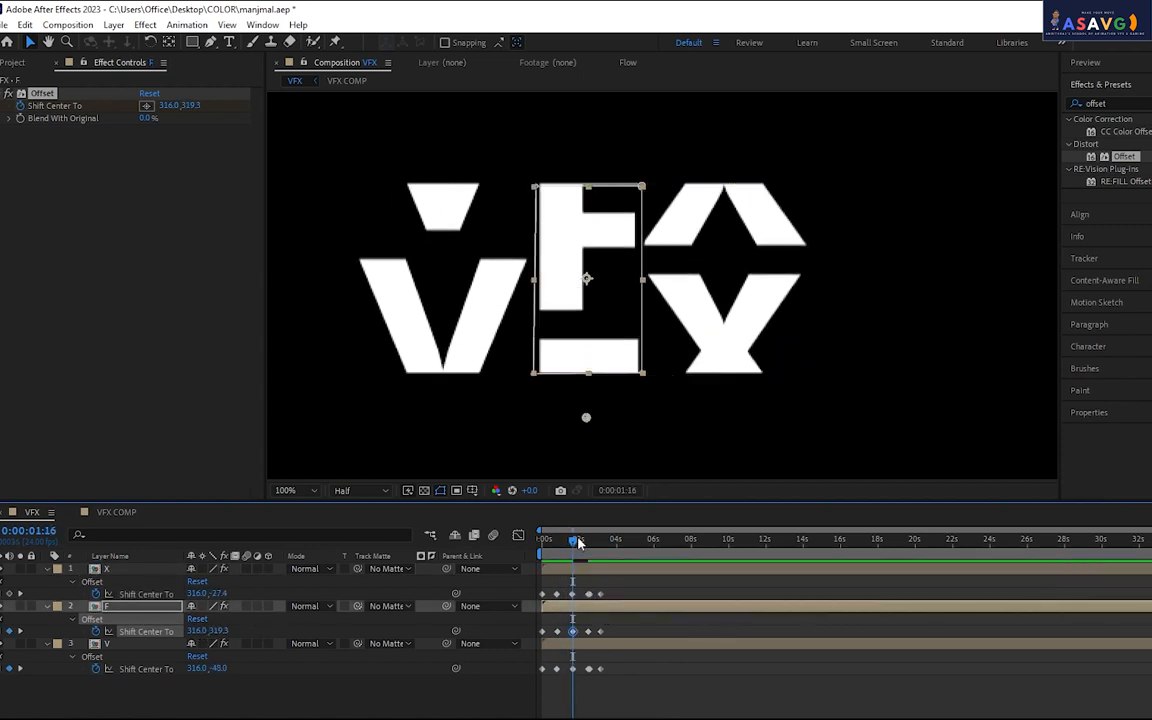
At 0:00:02:13, adjust the F layer's vertical Shift Center To value and preview the whole animation
{"action": "mouse_move", "coordinate": [578, 542]}
{"action": "left_mouse_down"}
{"action": "mouse_move", "coordinate": [589, 544]}
{"action": "mouse_move", "coordinate": [571, 550]}
{"action": "mouse_move", "coordinate": [590, 556]}
{"action": "left_mouse_up"}
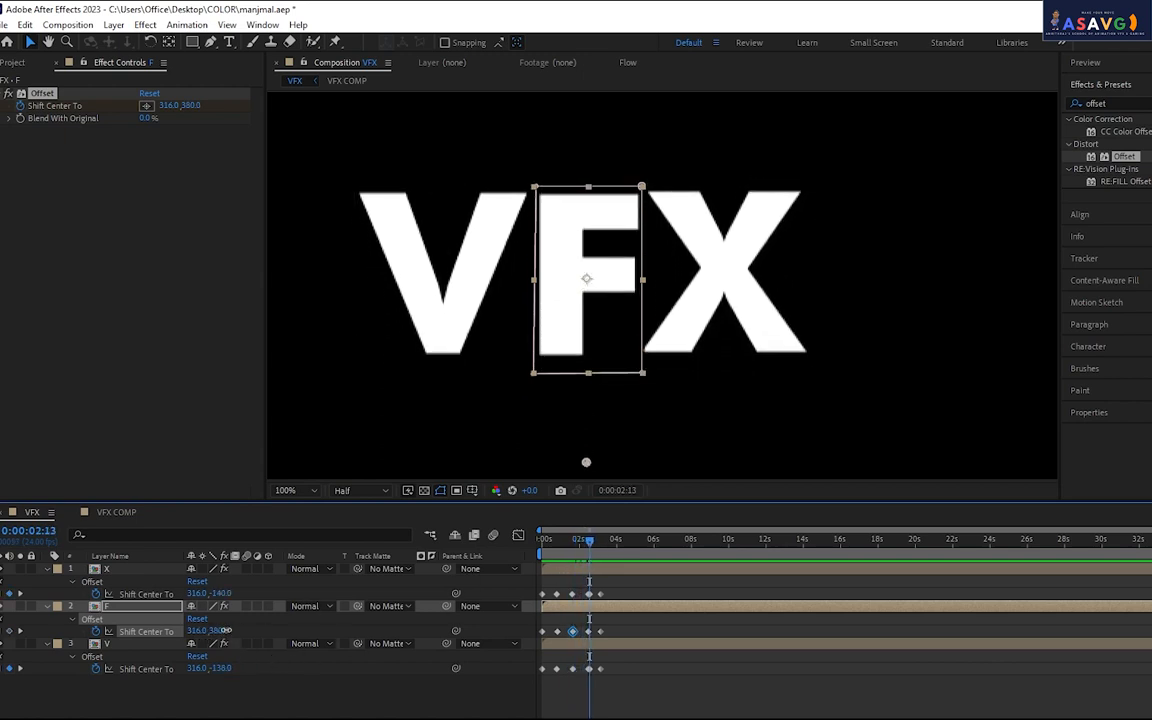
{"action": "left_click_drag", "start_coordinate": [226, 630], "coordinate": [230, 630]}
{"action": "key", "text": "space"}
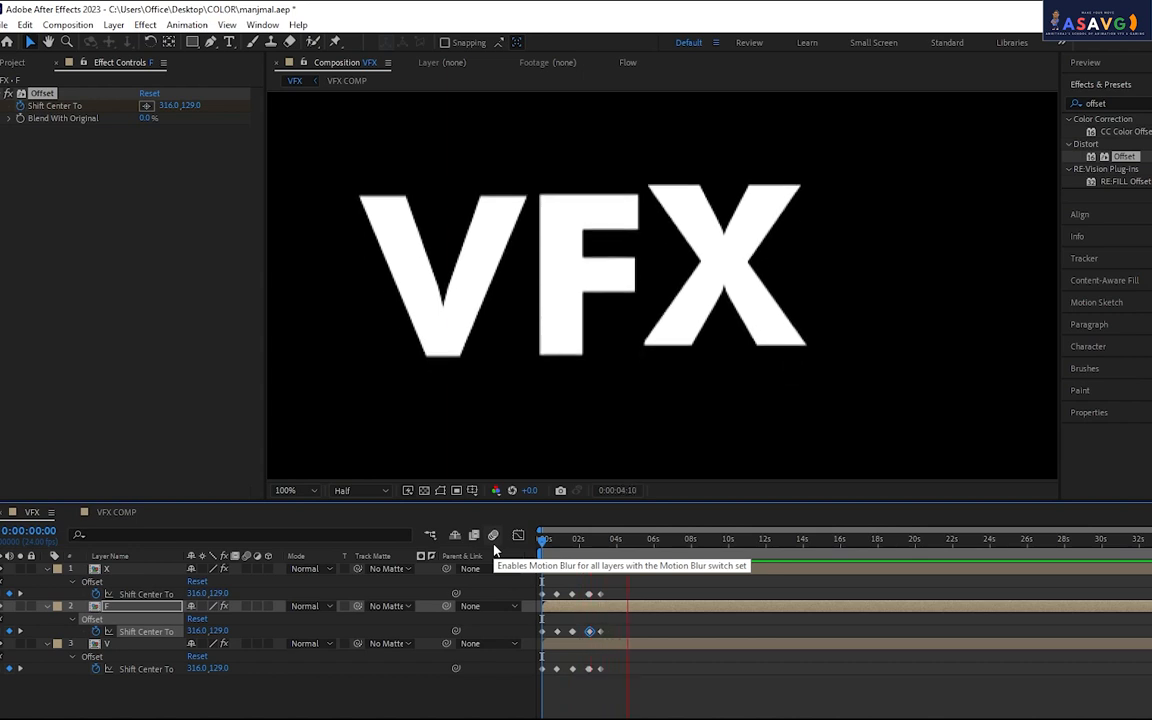
Add an X layer Shift Center To keyframe with a vertical value of -149 at 0:00:03:18 and play back the ending
{"action": "left_click_drag", "start_coordinate": [570, 554], "coordinate": [603, 551]}
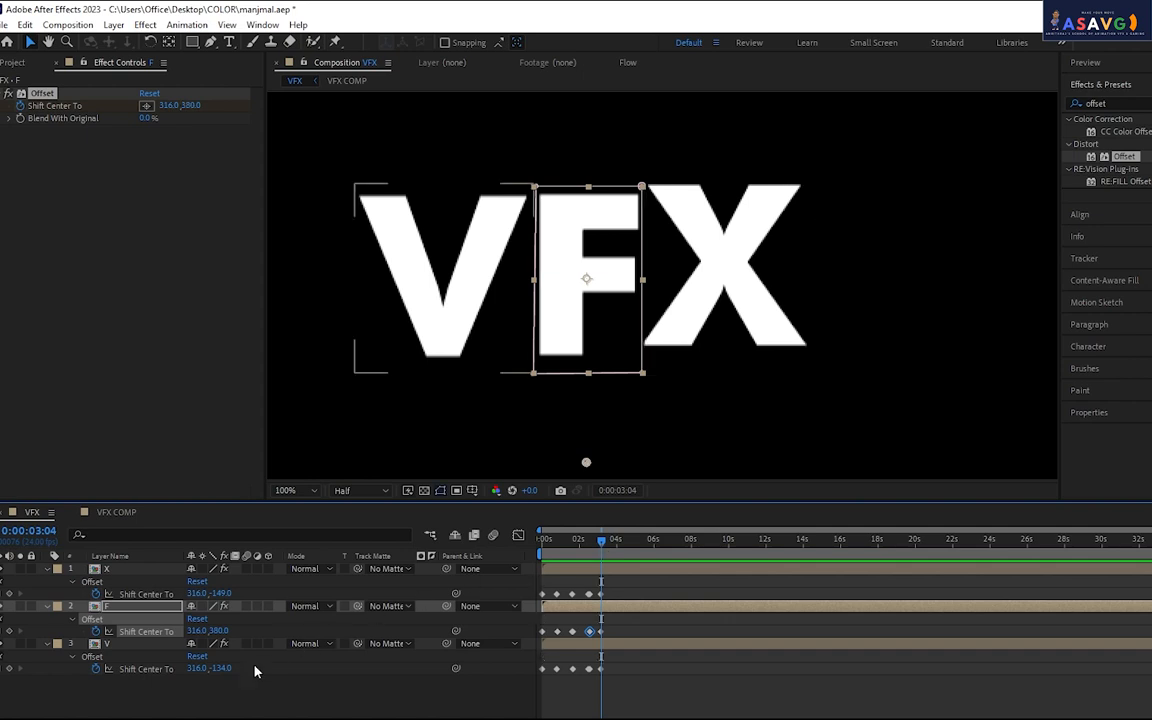
{"action": "left_click_drag", "start_coordinate": [218, 597], "coordinate": [230, 593]}
{"action": "key", "text": "space"}
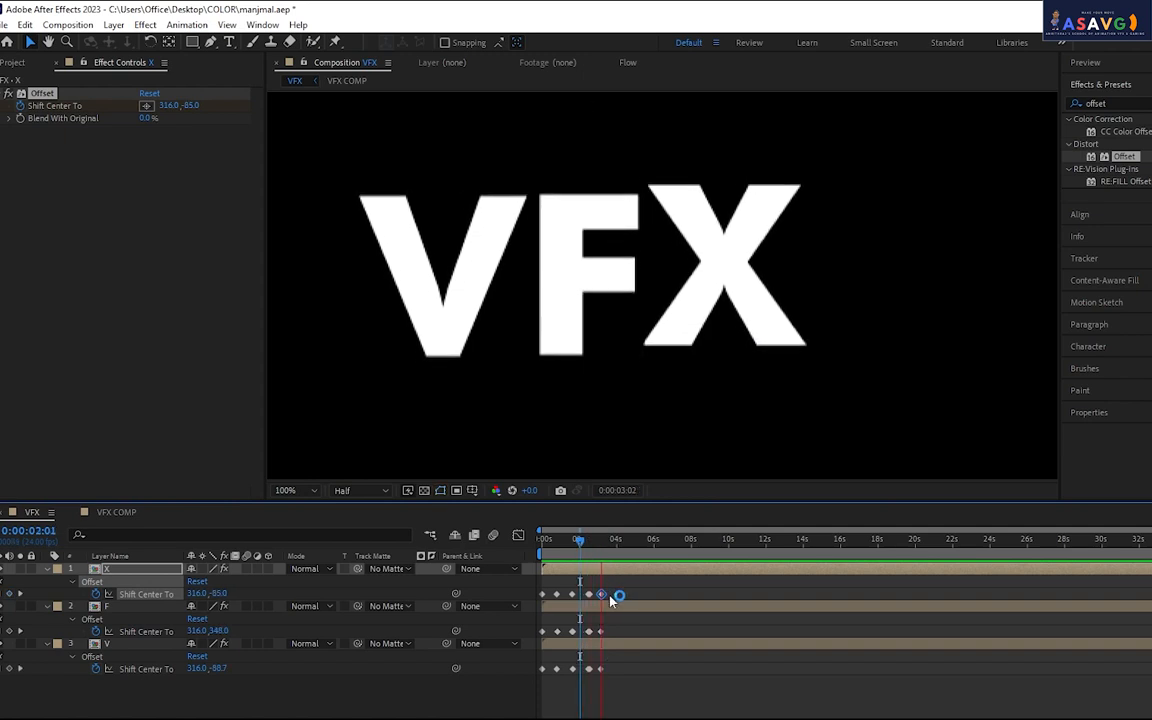
{"action": "key", "text": "space"}
{"action": "key", "text": "space"}
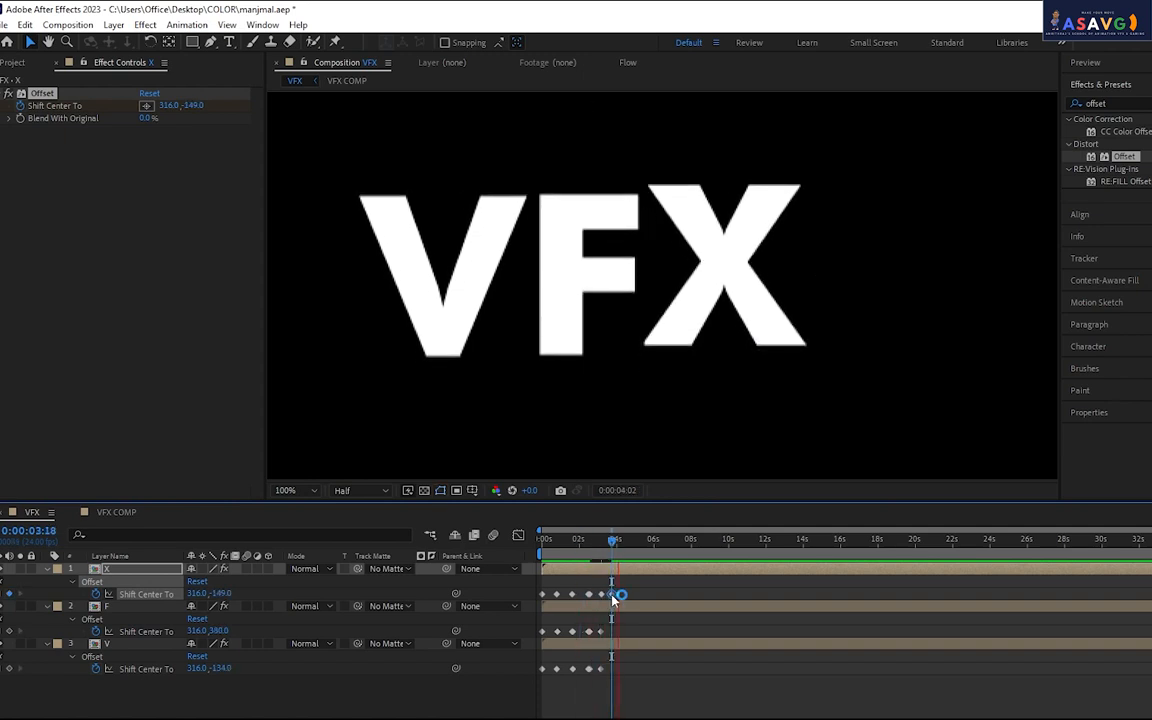
Delete the X layer's keyframe near 0:00:03:04 and shift the final Shift Center To keyframes of all three layers slightly in time
{"action": "left_click", "coordinate": [602, 596]}
{"action": "key", "text": "Delete"}
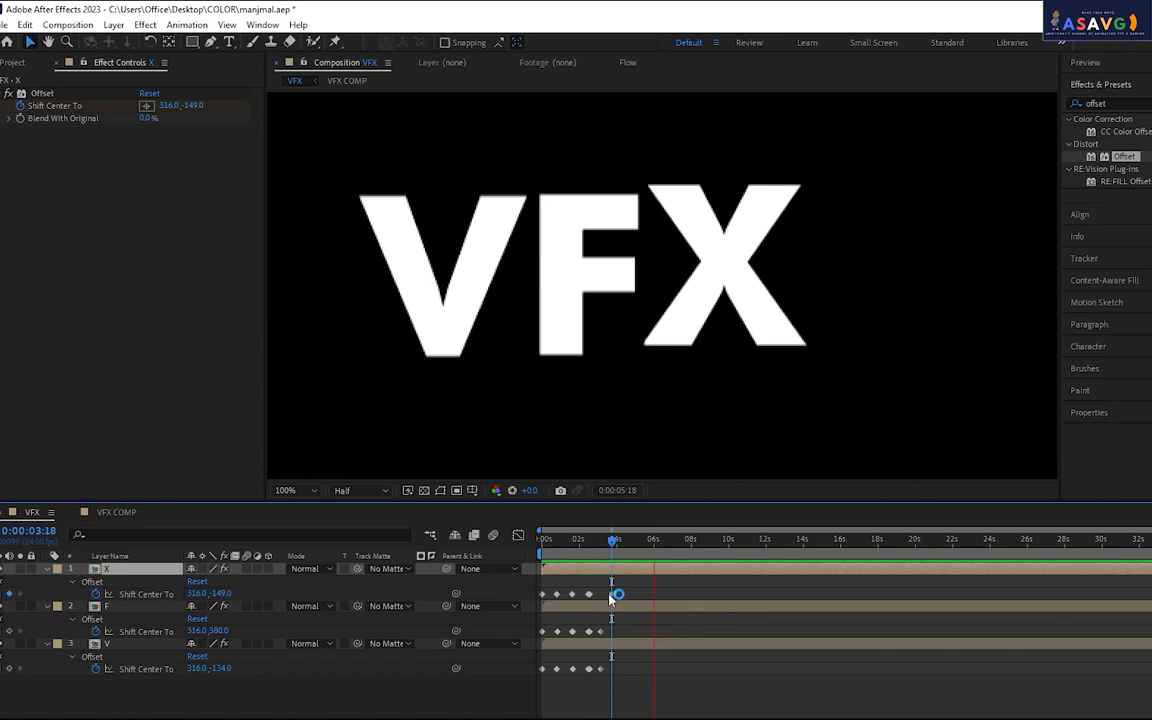
{"action": "left_click_drag", "start_coordinate": [606, 597], "coordinate": [606, 597]}
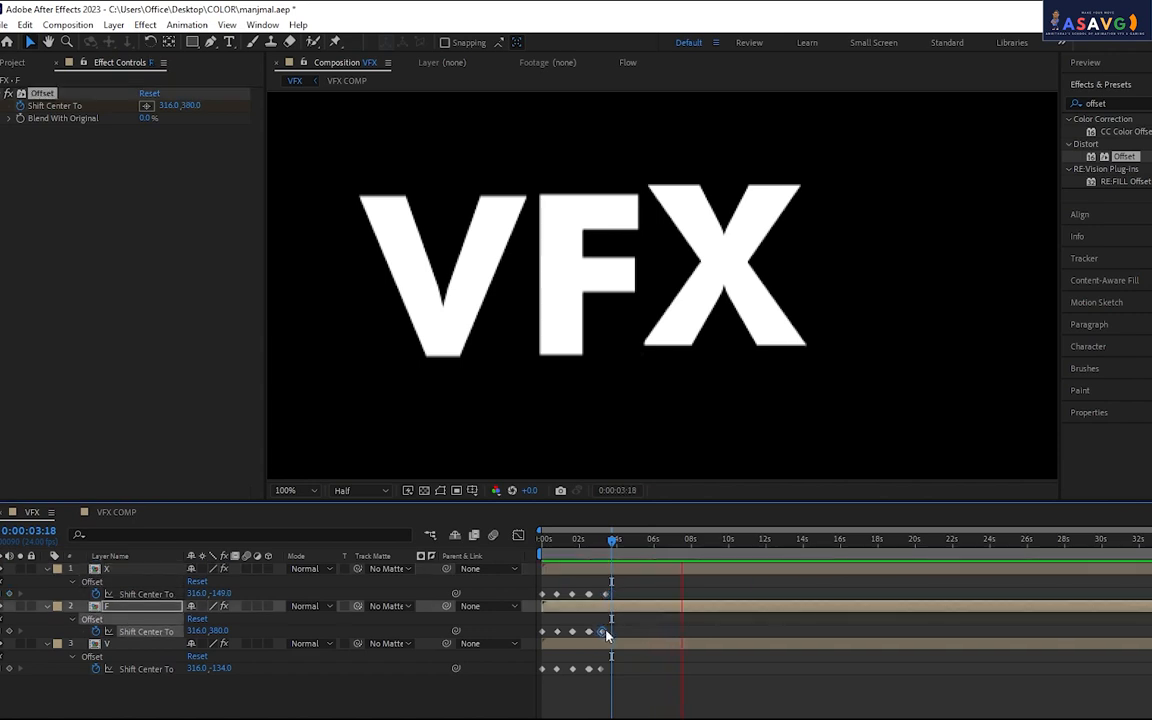
{"action": "left_click", "coordinate": [601, 668]}
{"action": "left_click", "coordinate": [589, 668]}
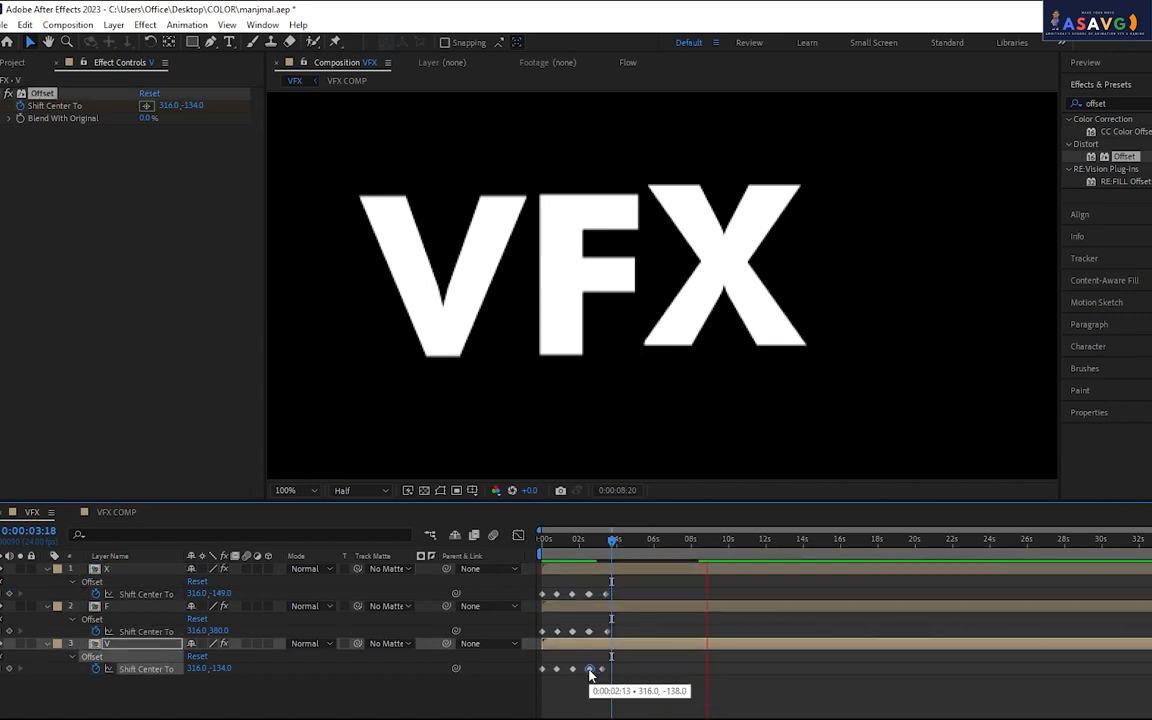
{"action": "left_click", "coordinate": [609, 697]}
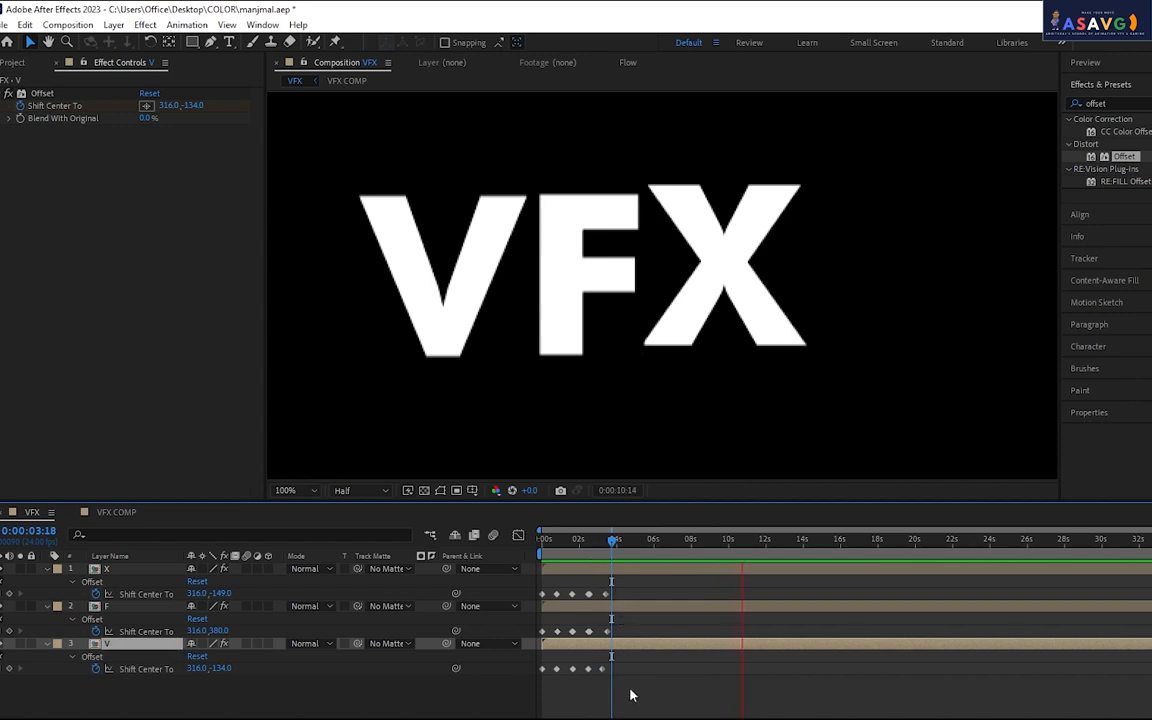
Play back from 0:00:01:01 and scrub around 0:00:03:10 to 0:00:03:15 to examine how the letters come to rest
{"action": "left_click_drag", "start_coordinate": [630, 687], "coordinate": [611, 585]}
{"action": "mouse_move", "coordinate": [602, 542]}
{"action": "left_mouse_down"}
{"action": "mouse_move", "coordinate": [560, 549]}
{"action": "mouse_move", "coordinate": [586, 556]}
{"action": "left_mouse_up"}
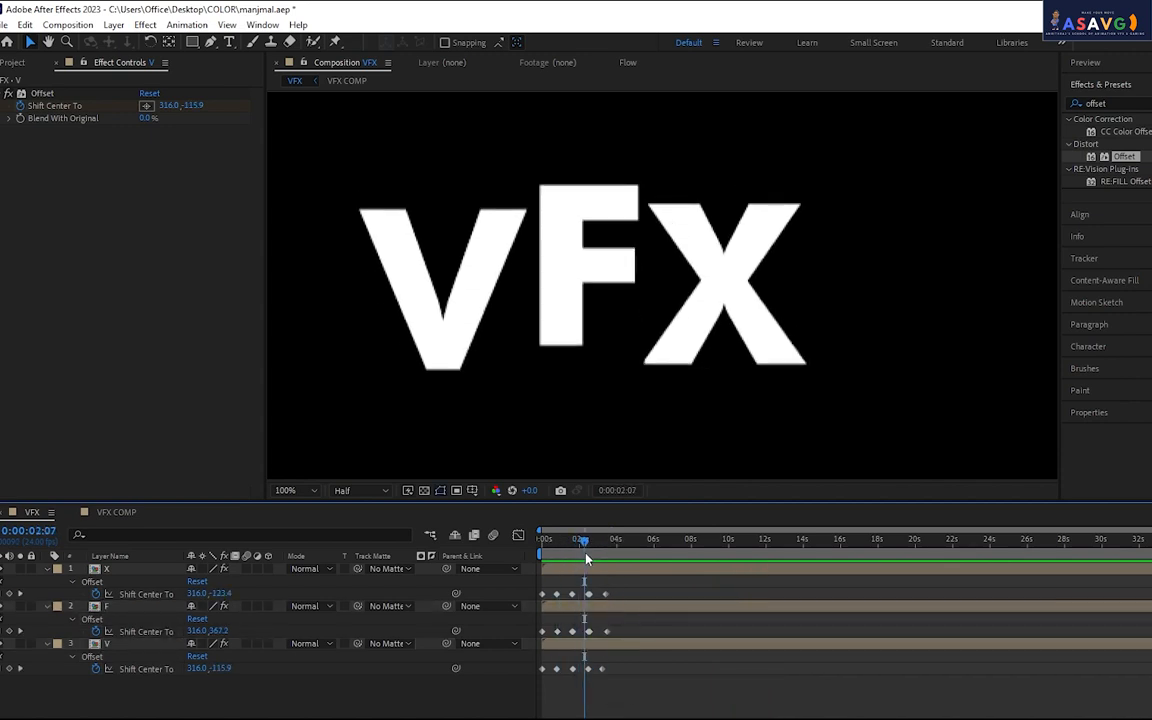
{"action": "left_click", "coordinate": [562, 540]}
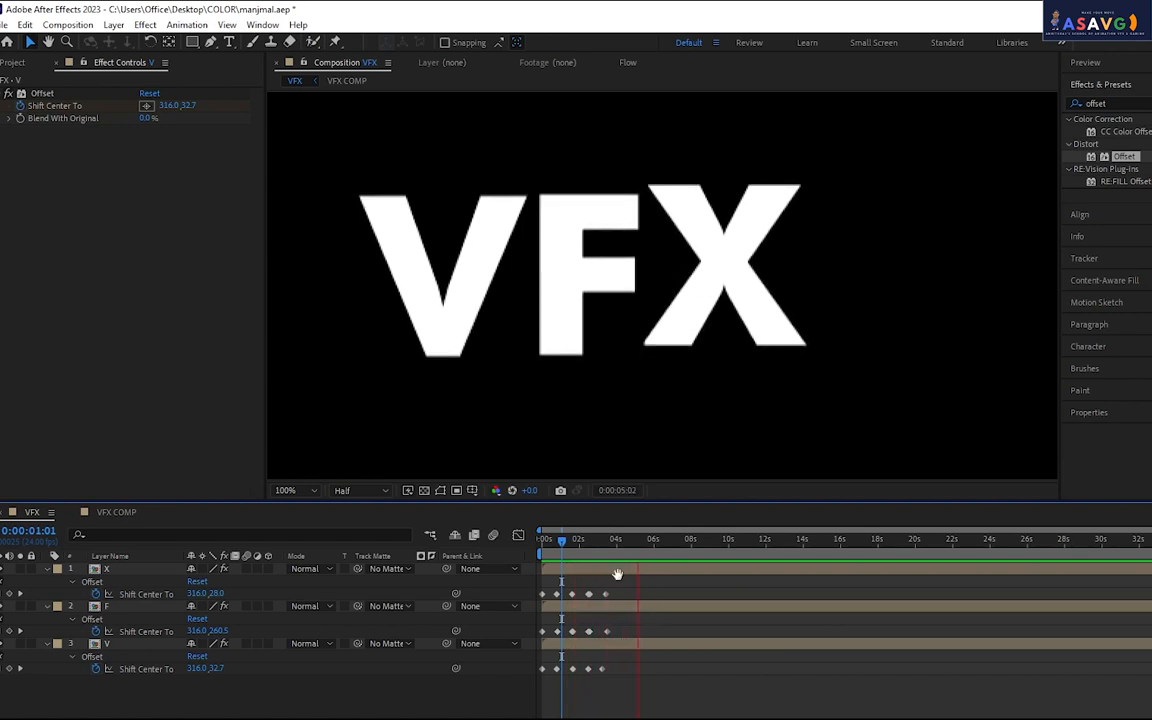
{"action": "left_click", "coordinate": [605, 540]}
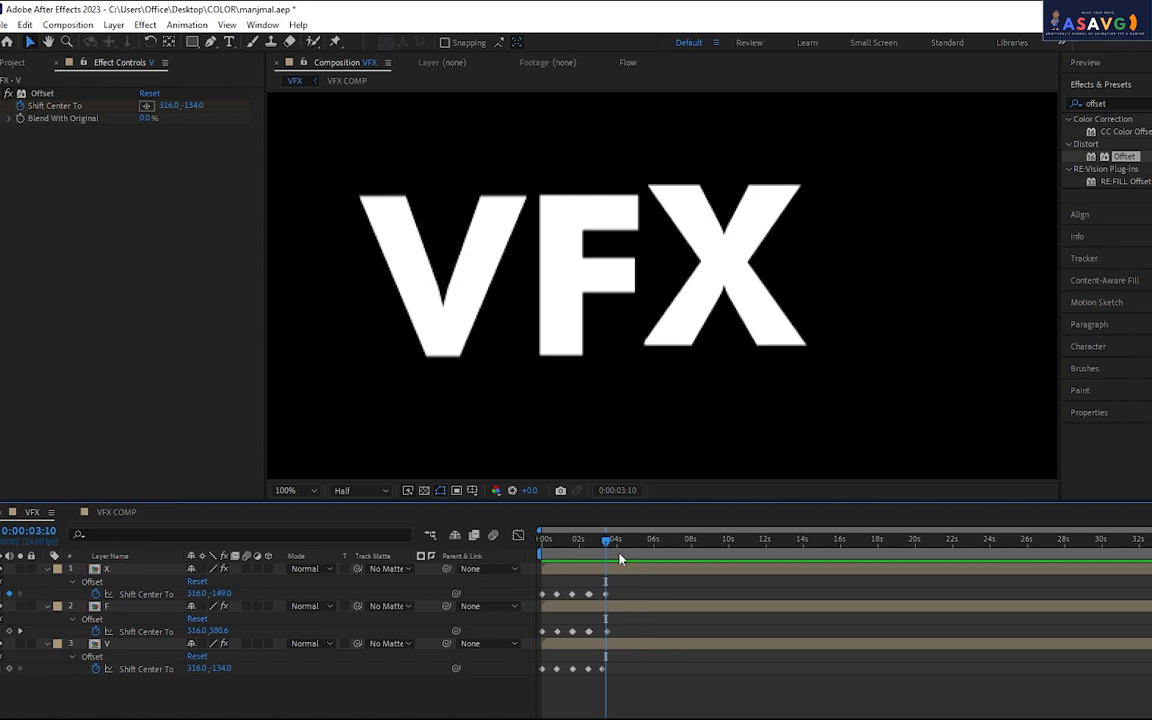
{"action": "left_click_drag", "start_coordinate": [613, 547], "coordinate": [609, 547]}
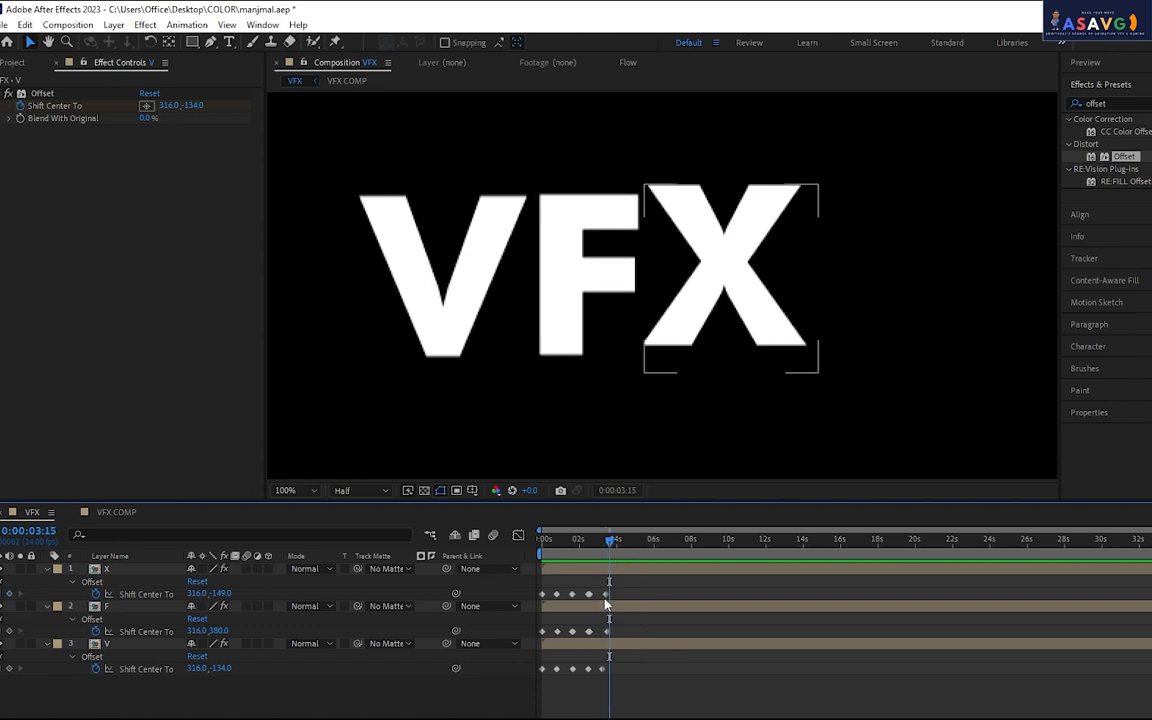
Replace the X layer's final Shift Center To keyframe with one at about 0:00:03:13 set to -135 vertically, and preview the result
{"action": "left_click", "coordinate": [605, 595]}
{"action": "key", "text": "Delete"}
{"action": "left_click", "coordinate": [609, 547]}
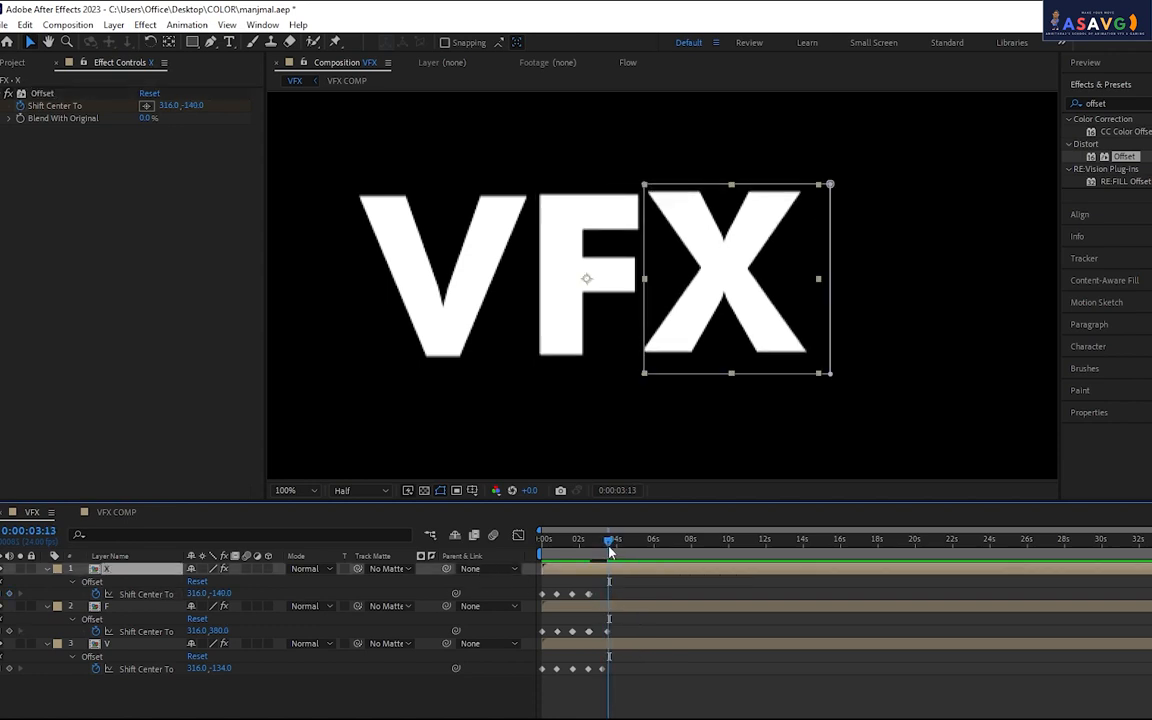
{"action": "left_click_drag", "start_coordinate": [231, 593], "coordinate": [233, 590]}
{"action": "key", "text": "space"}
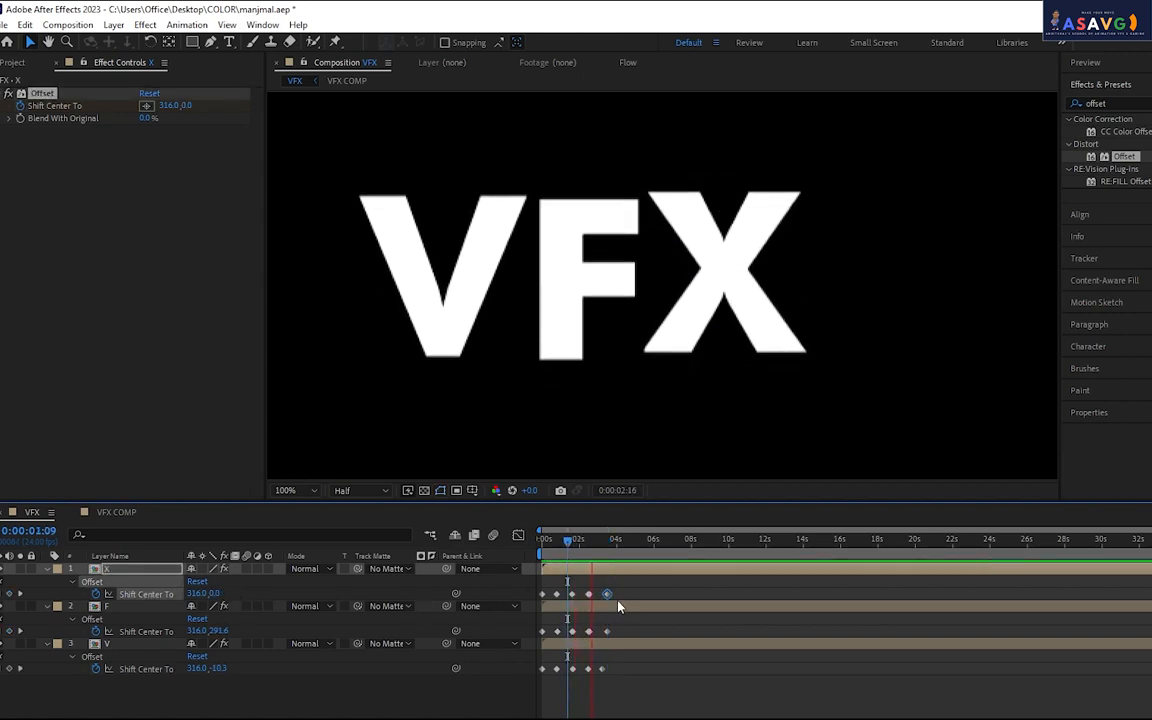
{"action": "key", "text": "space"}
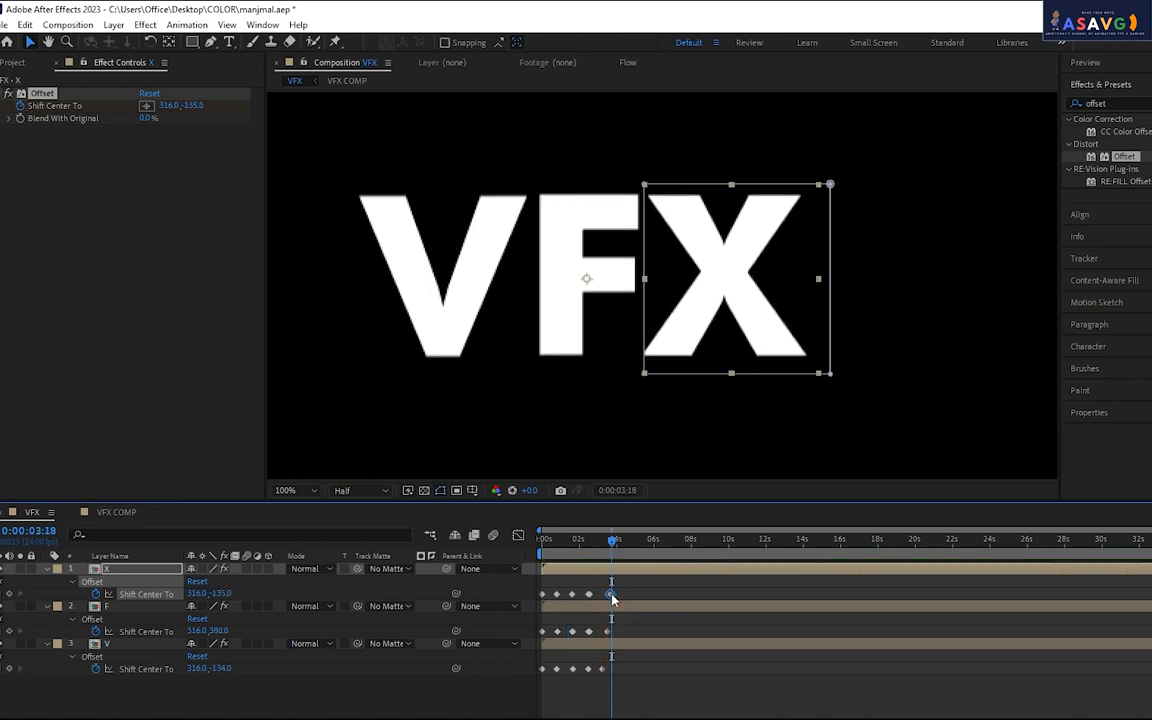
{"action": "key", "text": "space"}
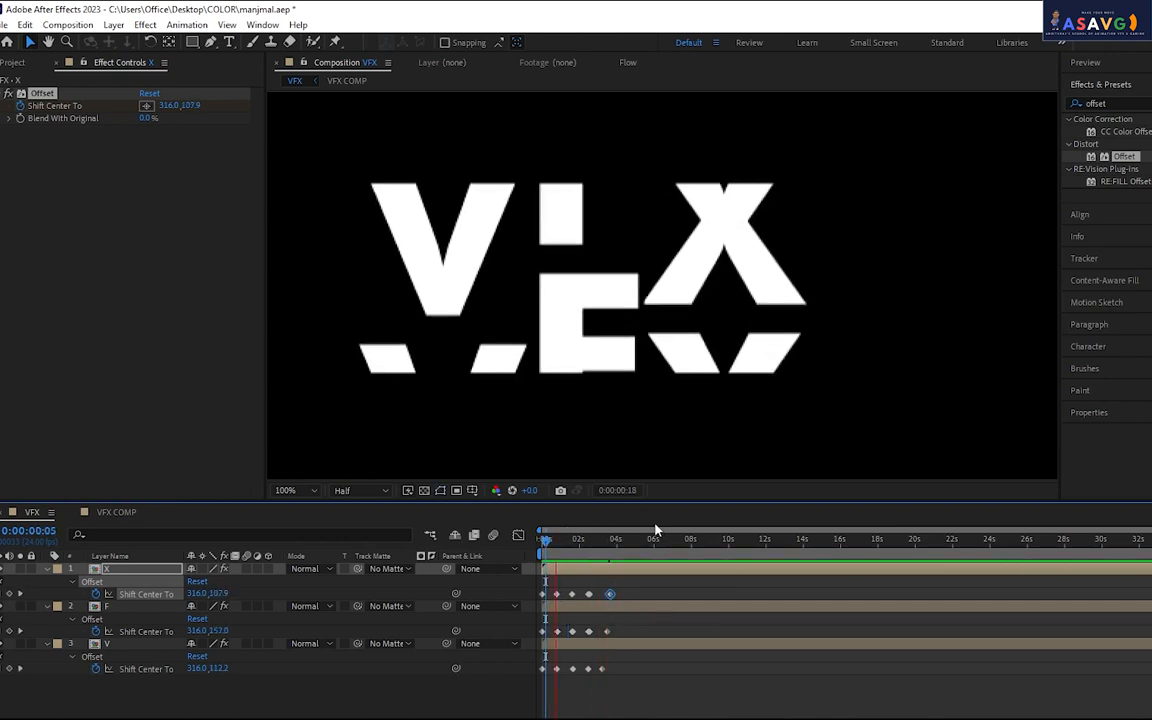
Move the final Shift Center To keyframes of the X and V layers closer in time to the F layer's final keyframe
{"action": "left_click", "coordinate": [608, 632]}
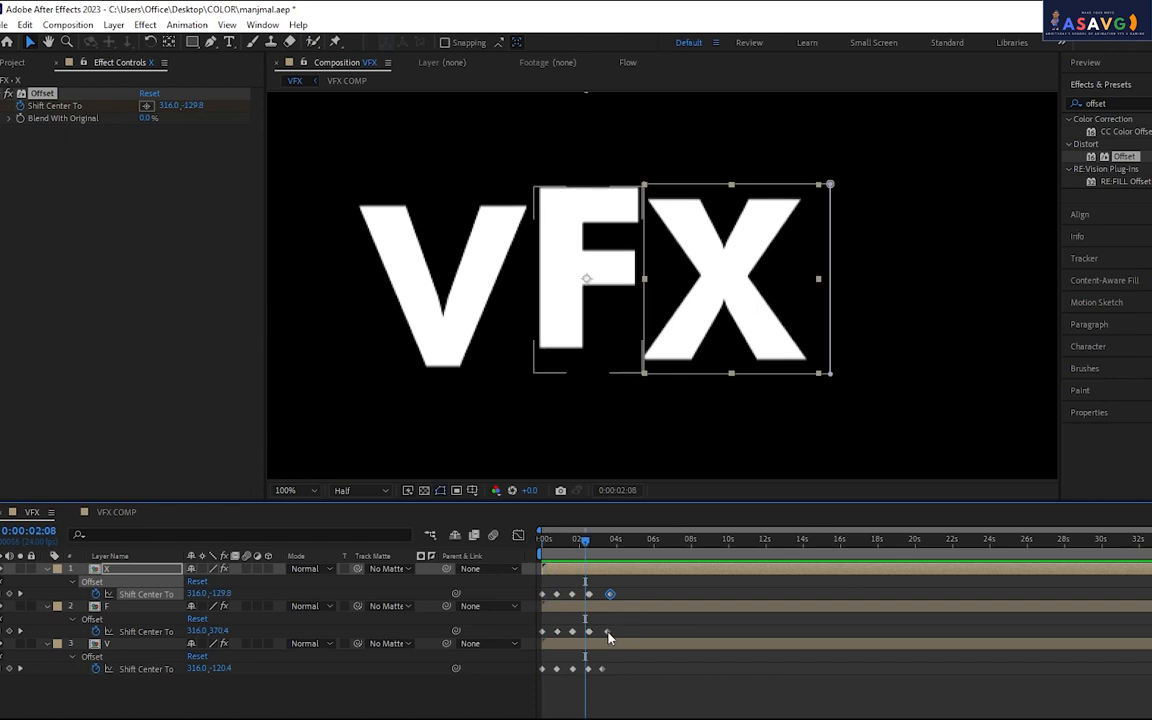
{"action": "left_click", "coordinate": [608, 595]}
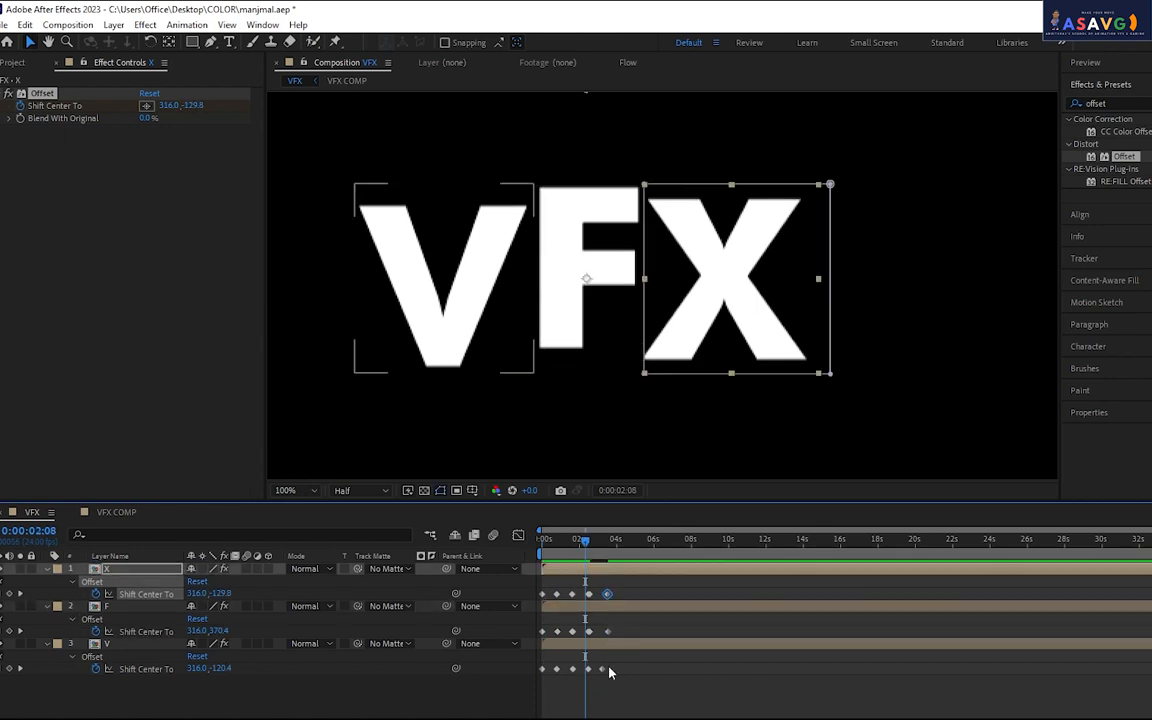
{"action": "left_click_drag", "start_coordinate": [602, 669], "coordinate": [607, 669]}
Delete the extra Shift Center To keyframes at 0:00:02:13 on the X and F layers
{"action": "left_click_drag", "start_coordinate": [560, 718], "coordinate": [594, 718]}
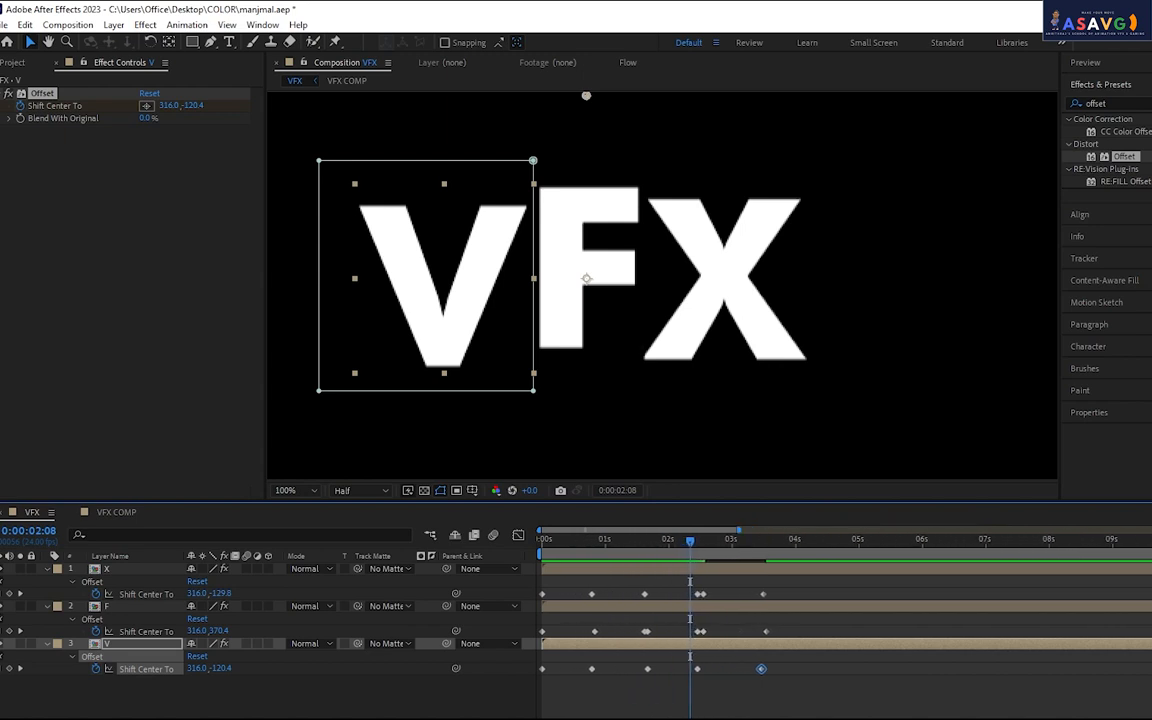
{"action": "mouse_move", "coordinate": [695, 541]}
{"action": "left_mouse_down"}
{"action": "mouse_move", "coordinate": [774, 541]}
{"action": "mouse_move", "coordinate": [697, 545]}
{"action": "left_mouse_up"}
{"action": "left_click", "coordinate": [703, 596]}
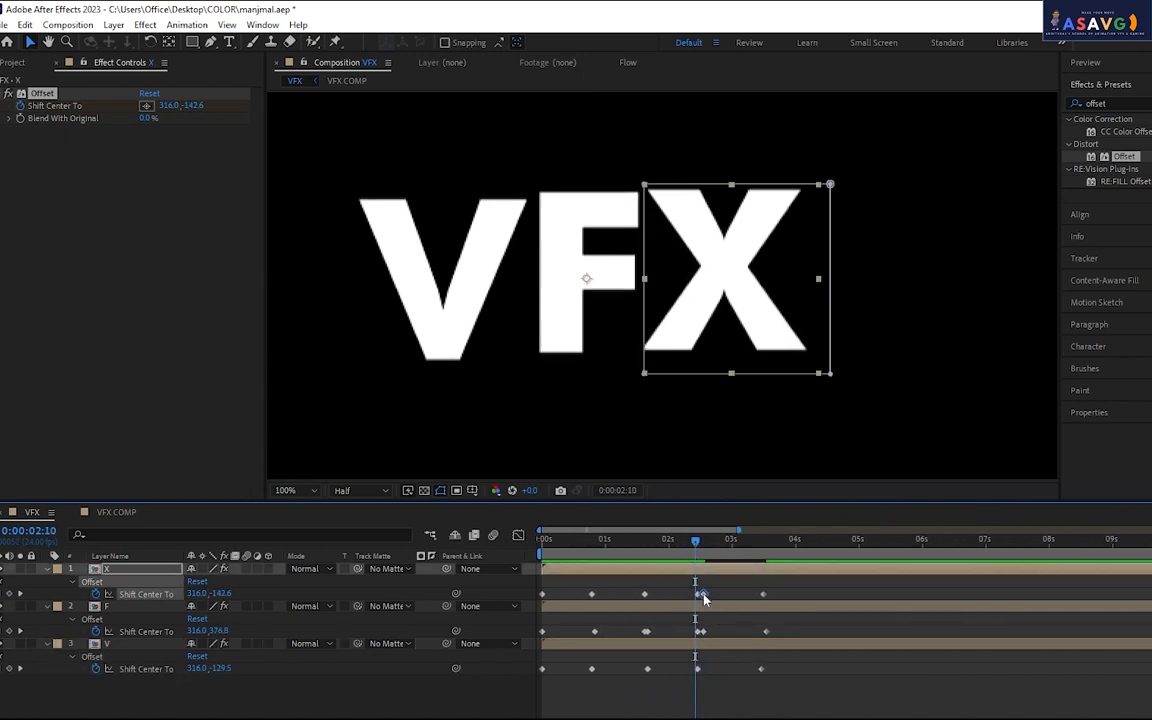
{"action": "left_click", "coordinate": [702, 631], "text": "shift"}
{"action": "left_click", "coordinate": [703, 630]}
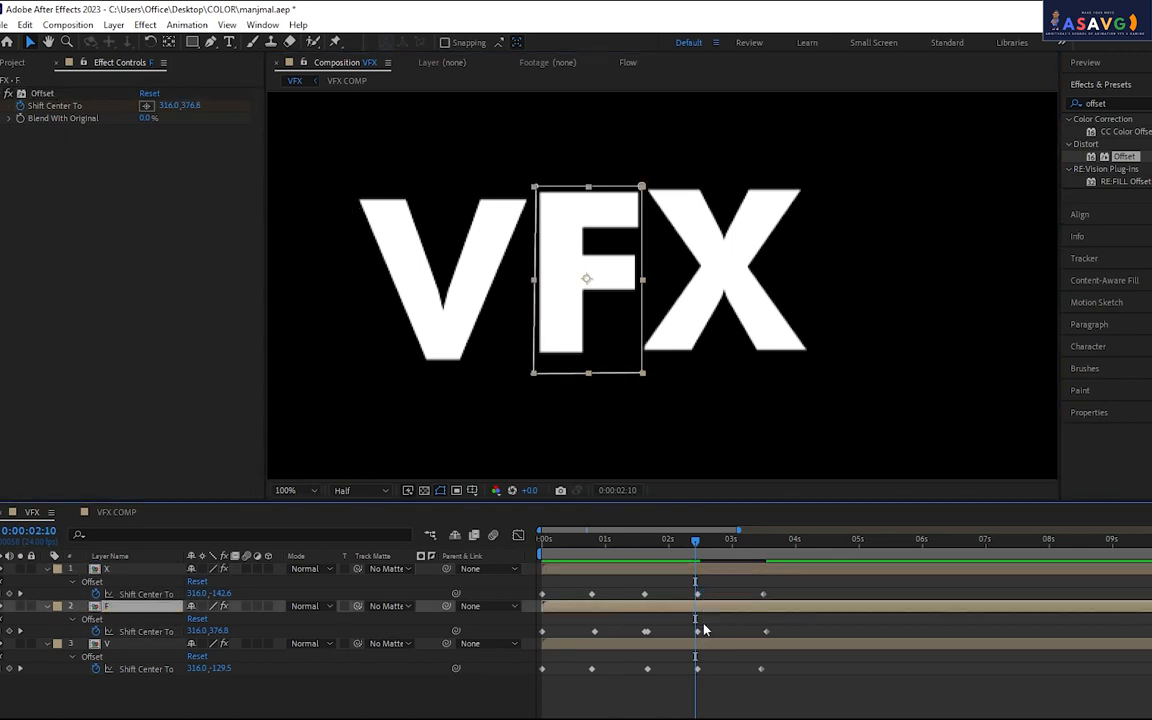
Move the V layer's final Shift Center To keyframe to about 0:00:03:13, beside the X and F end keyframes
{"action": "left_click_drag", "start_coordinate": [698, 543], "coordinate": [797, 545]}
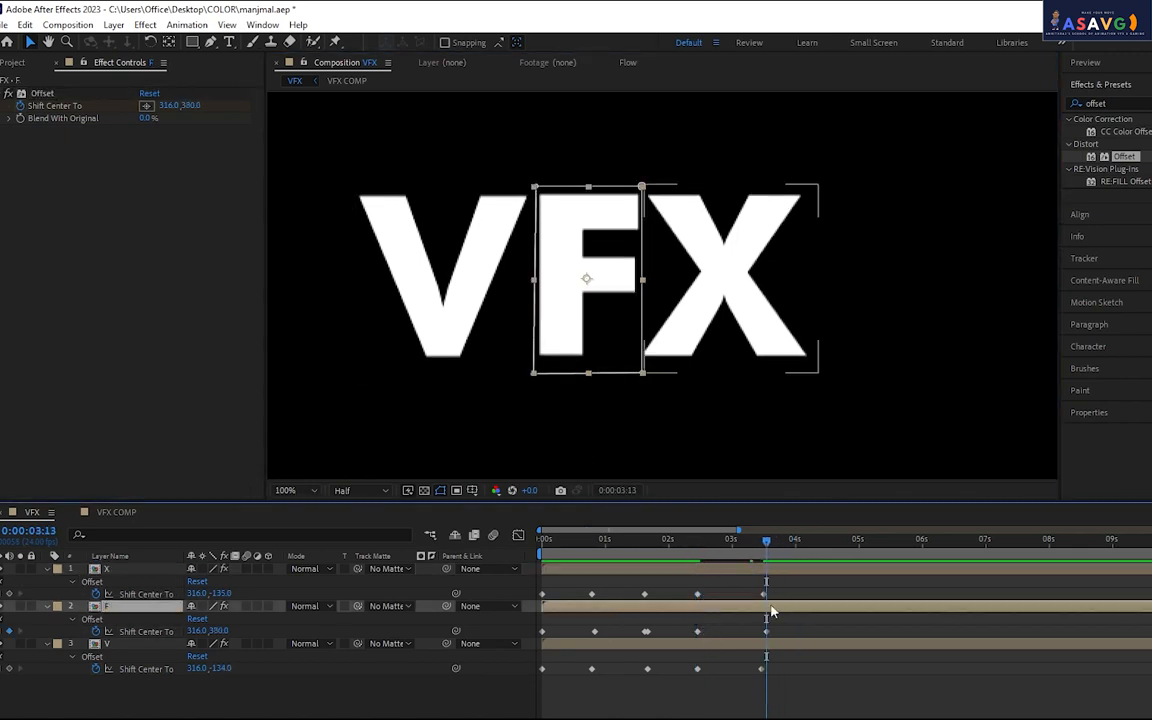
{"action": "left_click", "coordinate": [765, 594]}
{"action": "left_click", "coordinate": [766, 631], "text": "shift"}
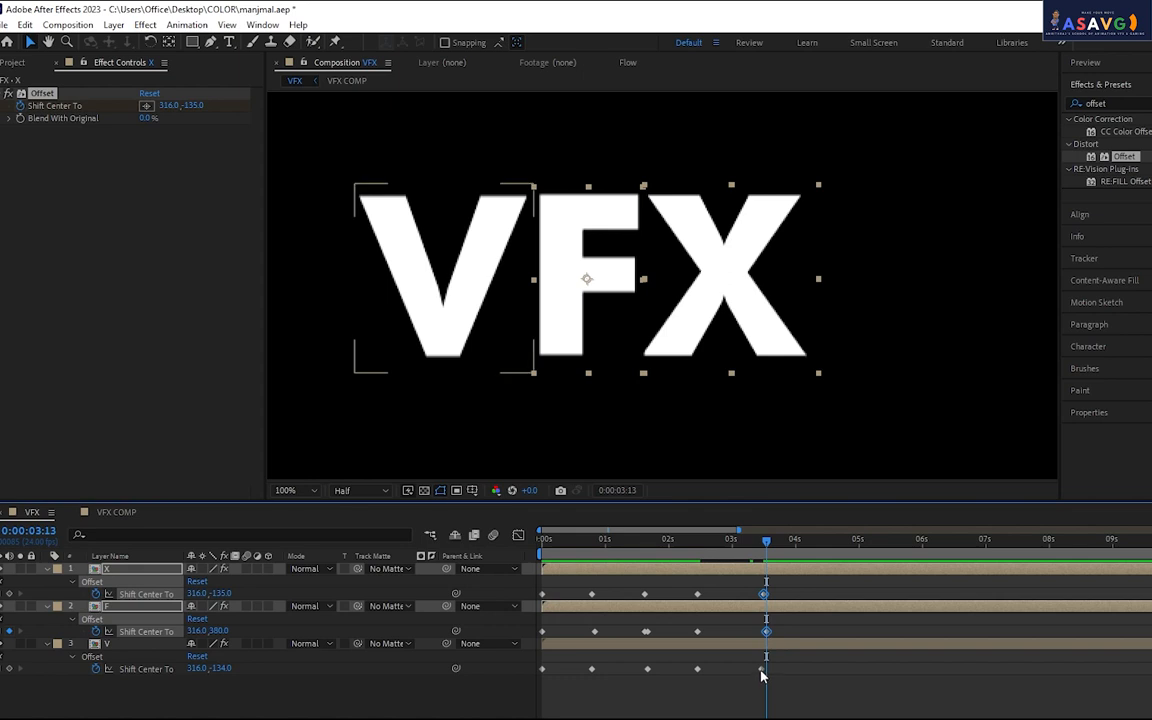
{"action": "left_click", "coordinate": [766, 669]}
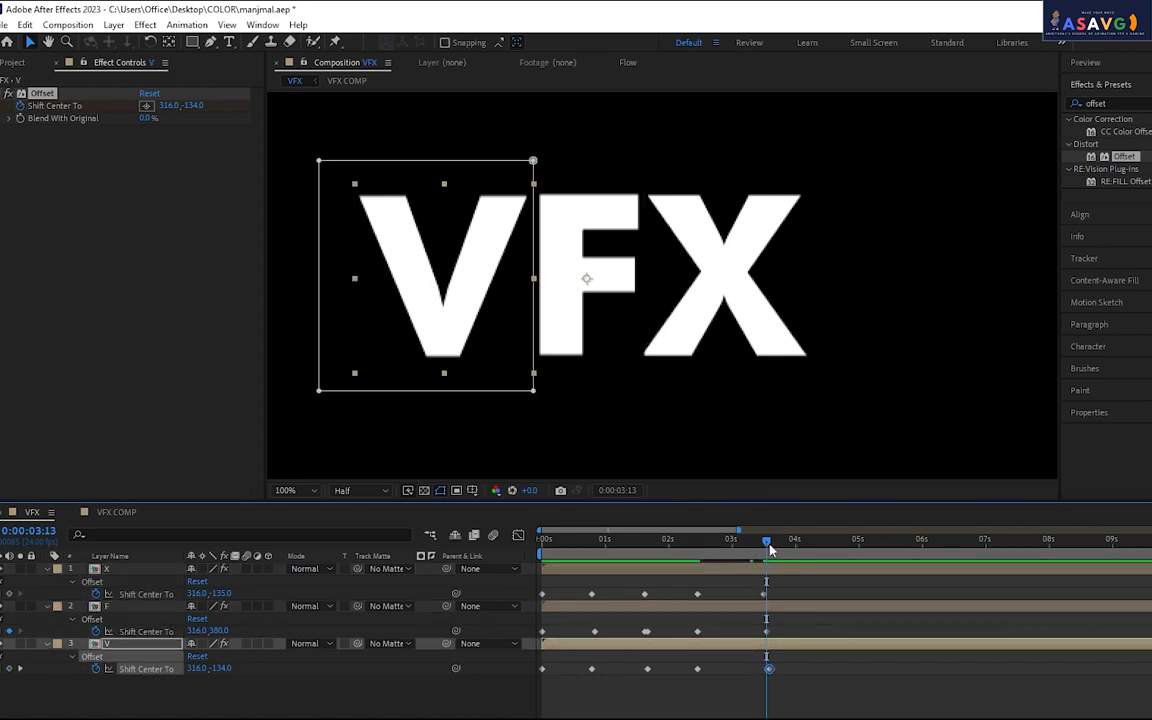
Add Shift Center To keyframes holding the current values on all three layers at 0:00:04:09, and preview from 0:00:03:00
{"action": "left_click", "coordinate": [9, 594]}
{"action": "left_click", "coordinate": [9, 669]}
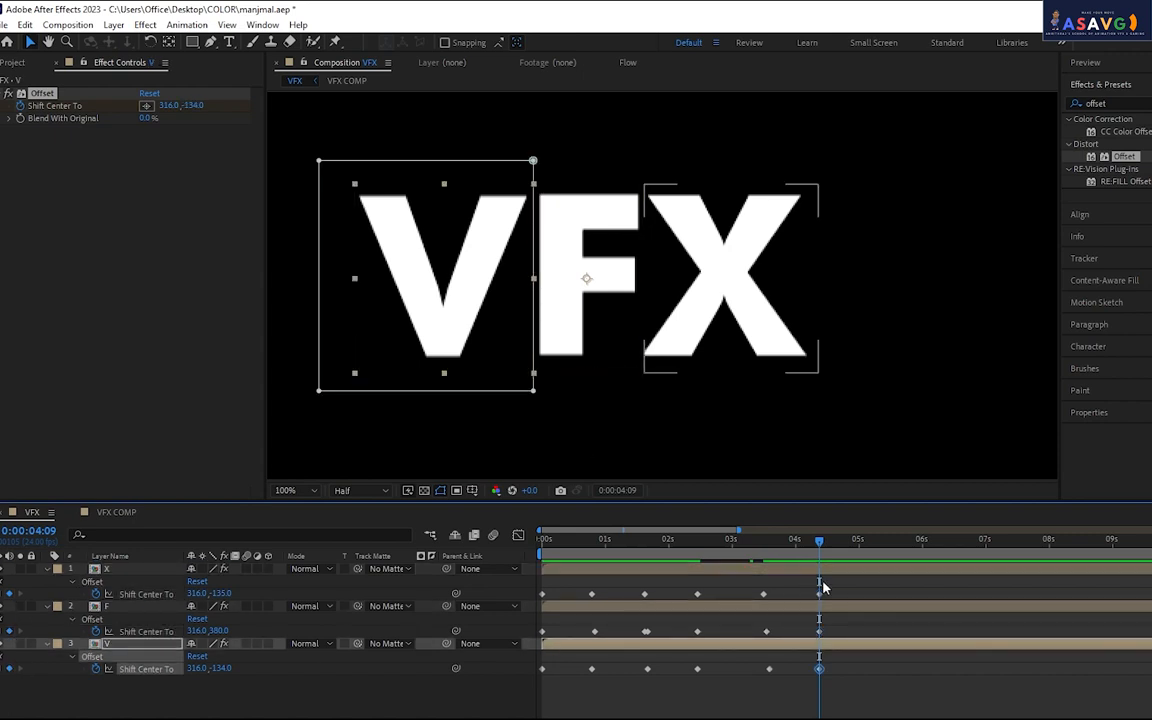
{"action": "left_click", "coordinate": [731, 538]}
{"action": "key", "text": "space"}
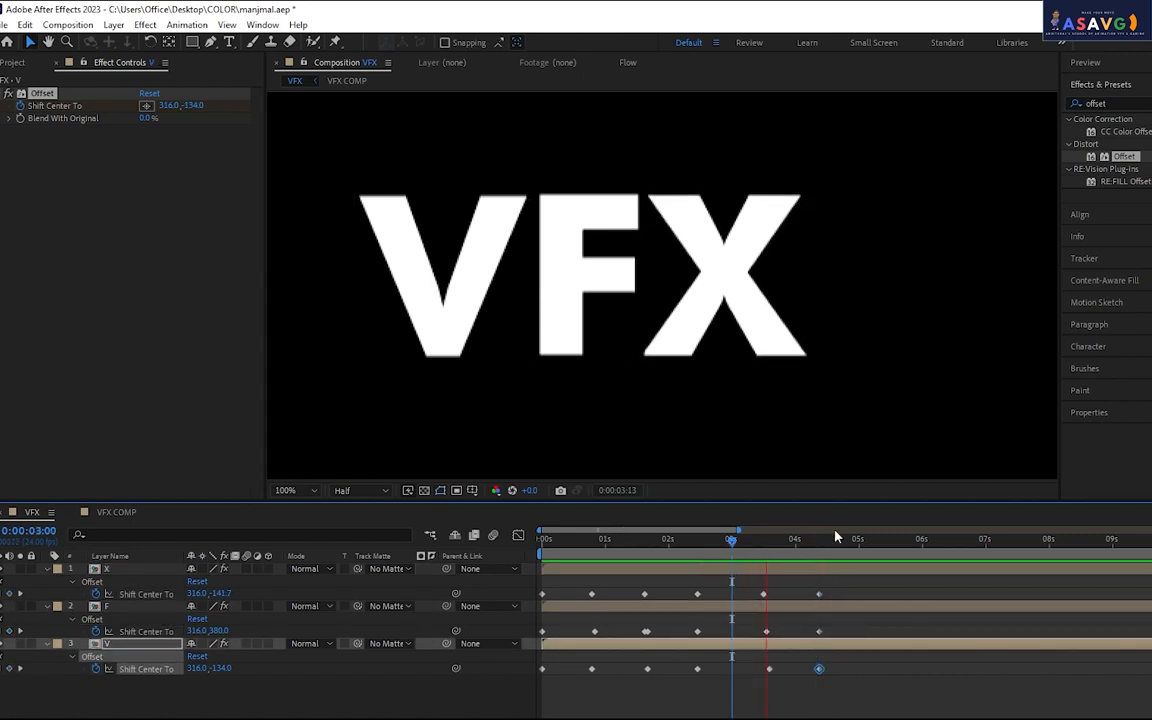
{"action": "left_click", "coordinate": [860, 553]}
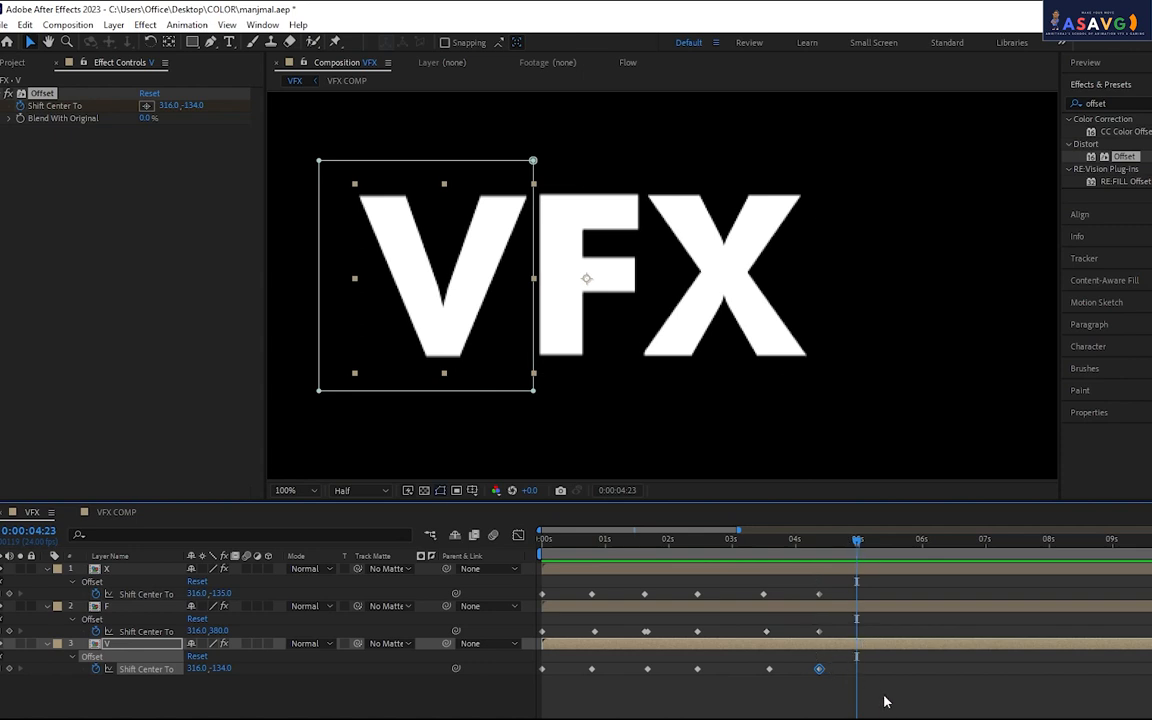
Compress the timing of all layers' Shift Center To keyframes slightly, and apply Easy Ease to every keyframe of the X layer
{"action": "left_click_drag", "start_coordinate": [884, 702], "coordinate": [581, 599]}
{"action": "left_click", "coordinate": [891, 600]}
{"action": "left_click_drag", "start_coordinate": [891, 600], "coordinate": [523, 604]}
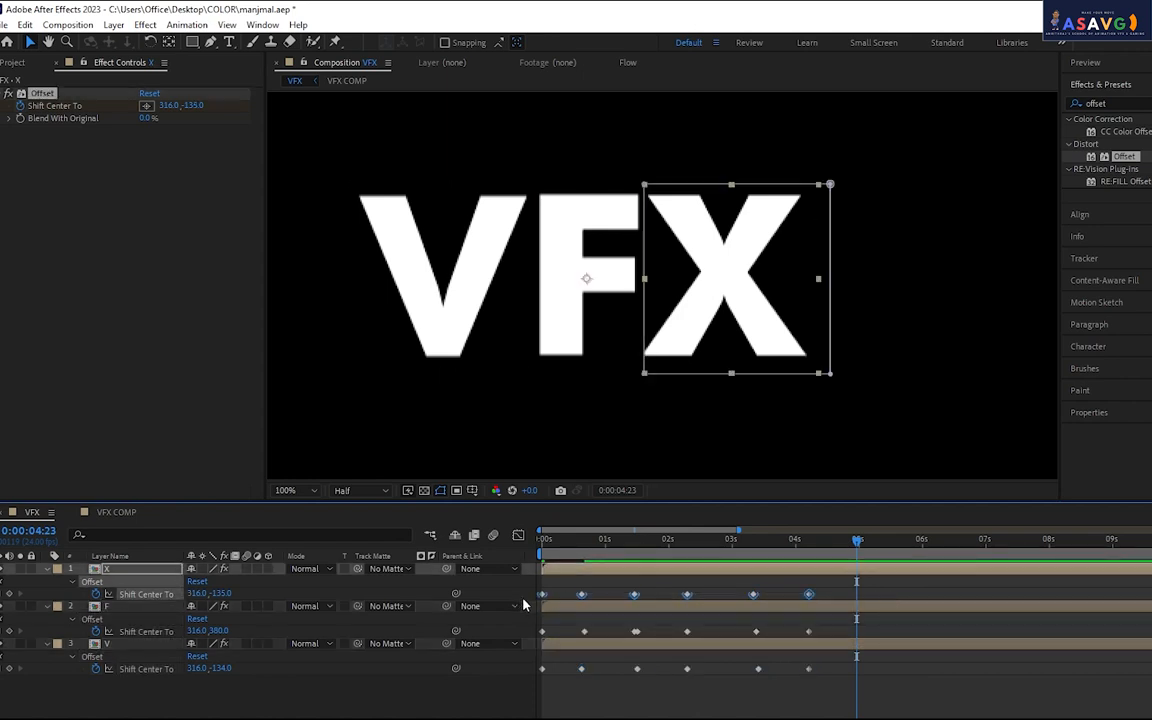
{"action": "right_click", "coordinate": [632, 596]}
{"action": "mouse_move", "coordinate": [780, 582]}
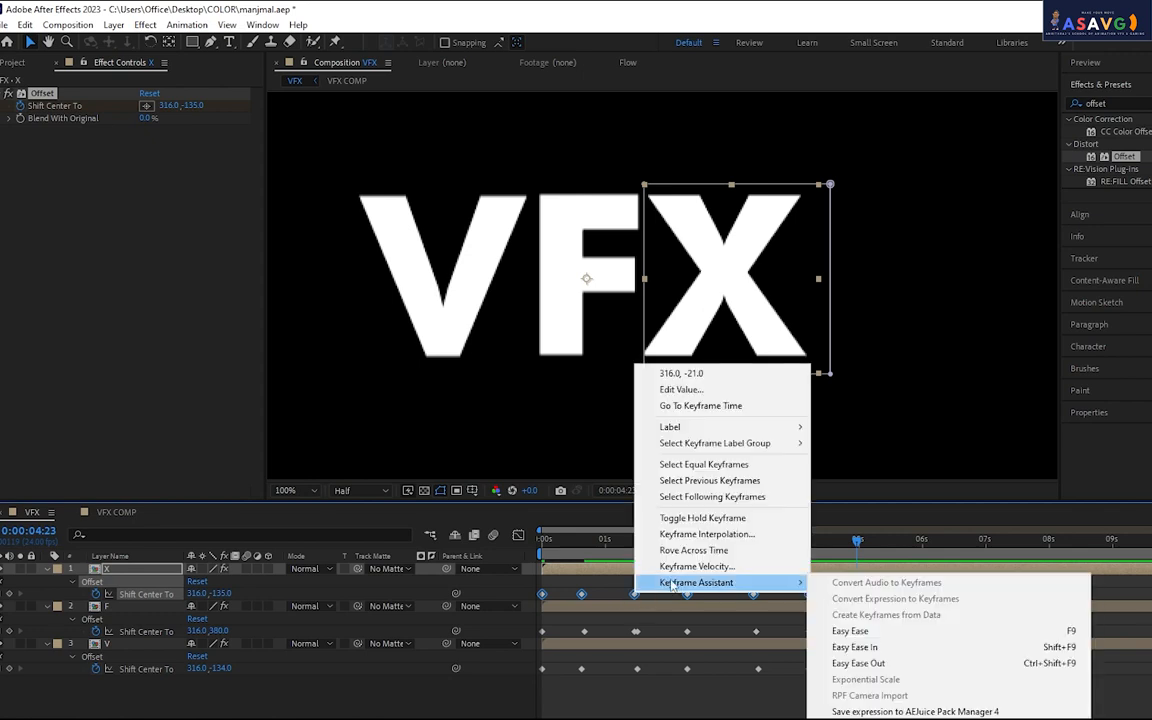
{"action": "left_click", "coordinate": [887, 634]}
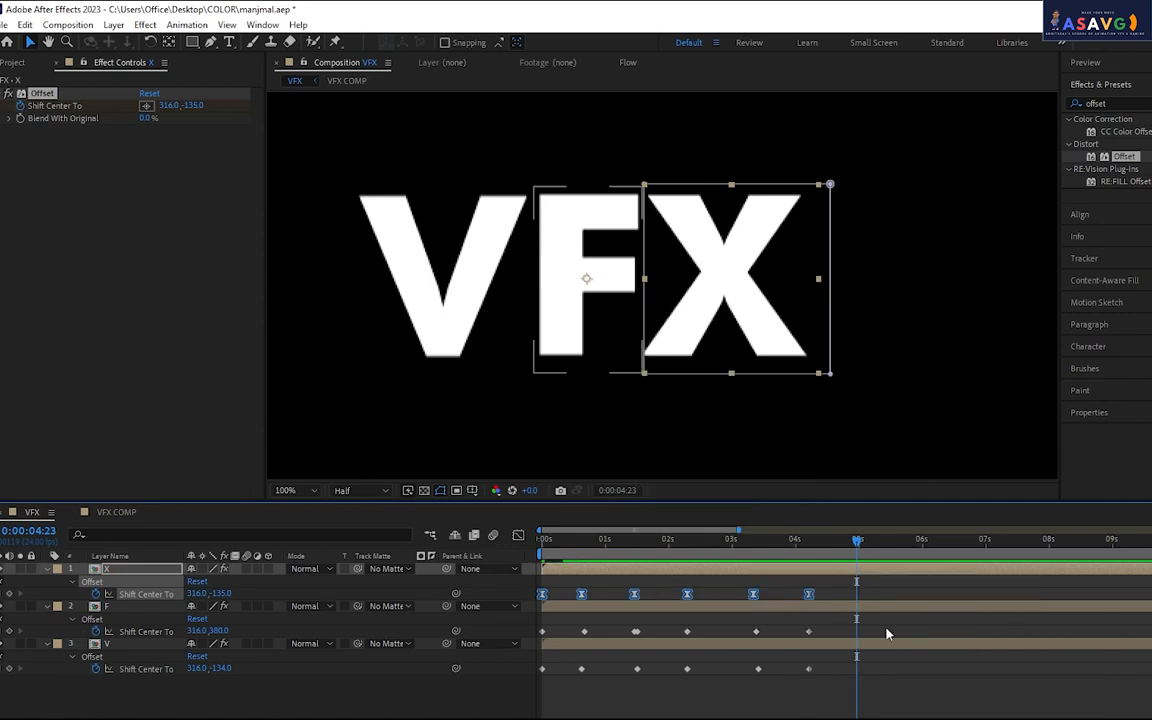
In the X layer's speed graph, stretch the fifth keyframe's incoming ease back to near the fourth keyframe
{"action": "left_click", "coordinate": [519, 536]}
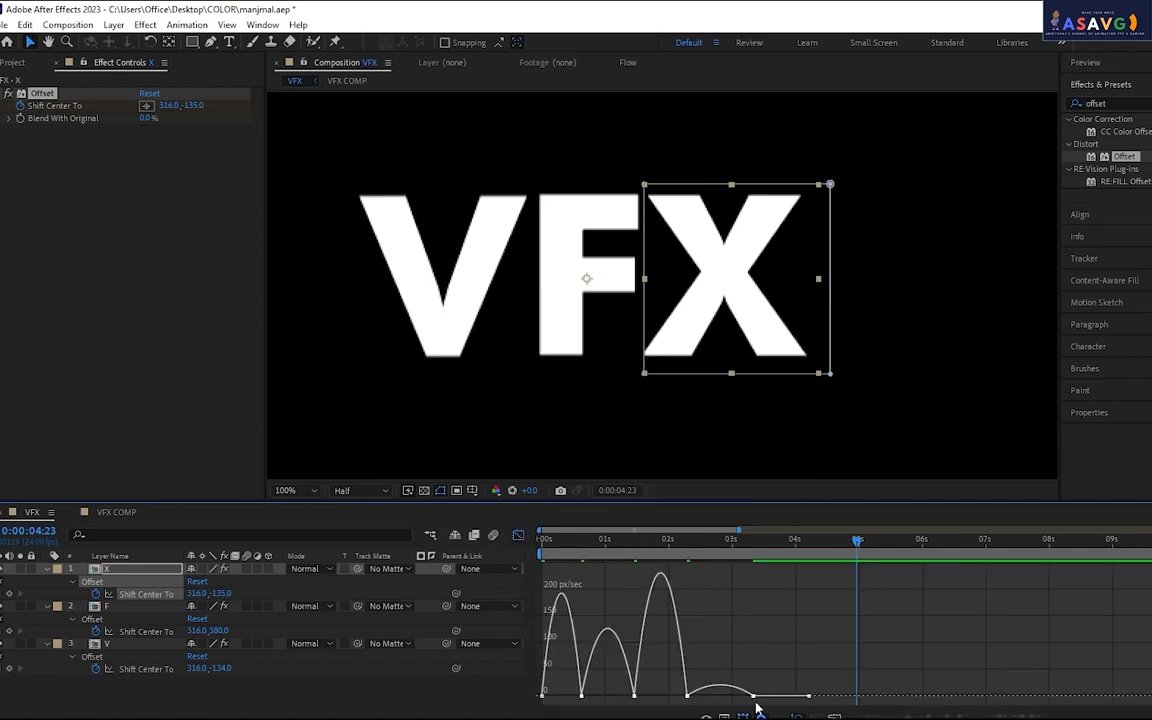
{"action": "left_click_drag", "start_coordinate": [754, 700], "coordinate": [695, 699]}
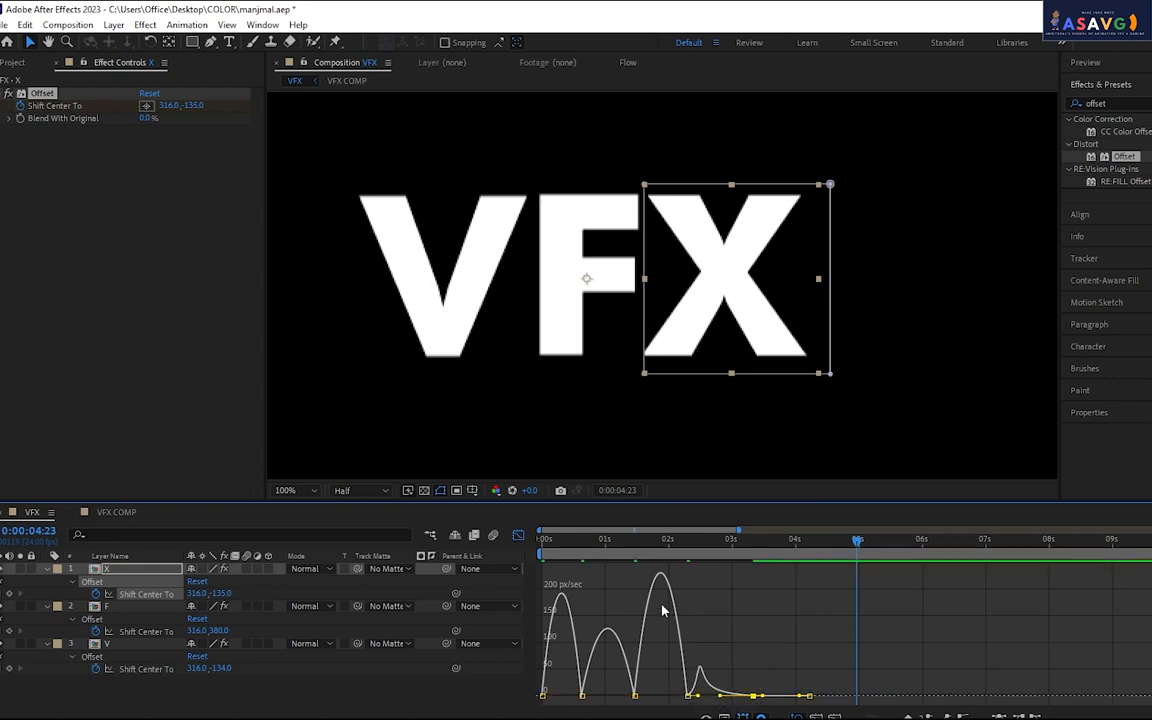
Preview the animation, and in the X layer's speed graph stretch the first two keyframes' eases toward each other for a sharp speed peak
{"action": "left_click", "coordinate": [669, 540]}
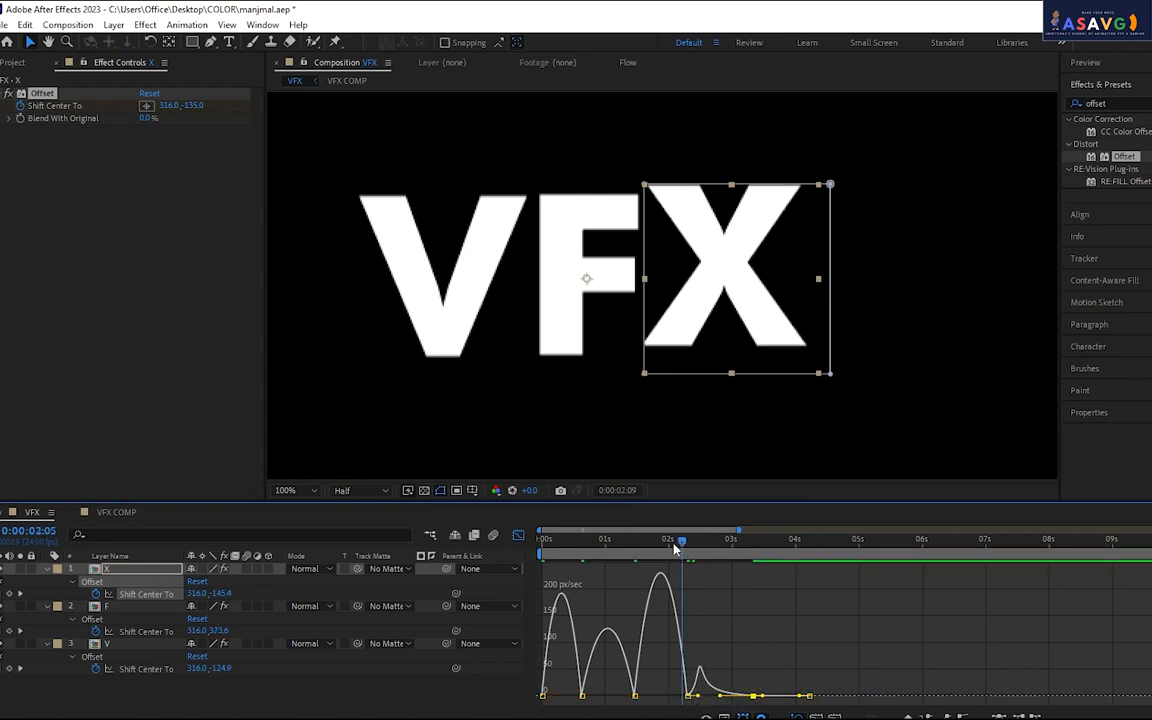
{"action": "key", "text": "space"}
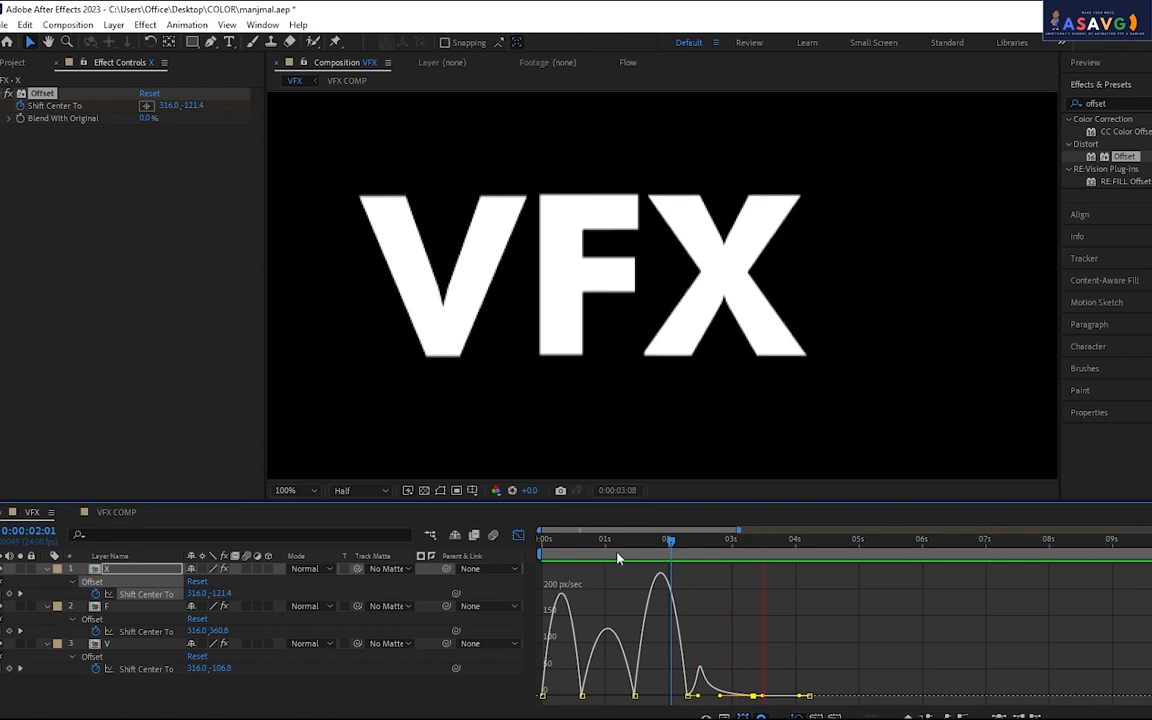
{"action": "key", "text": "space"}
{"action": "left_click", "coordinate": [582, 696]}
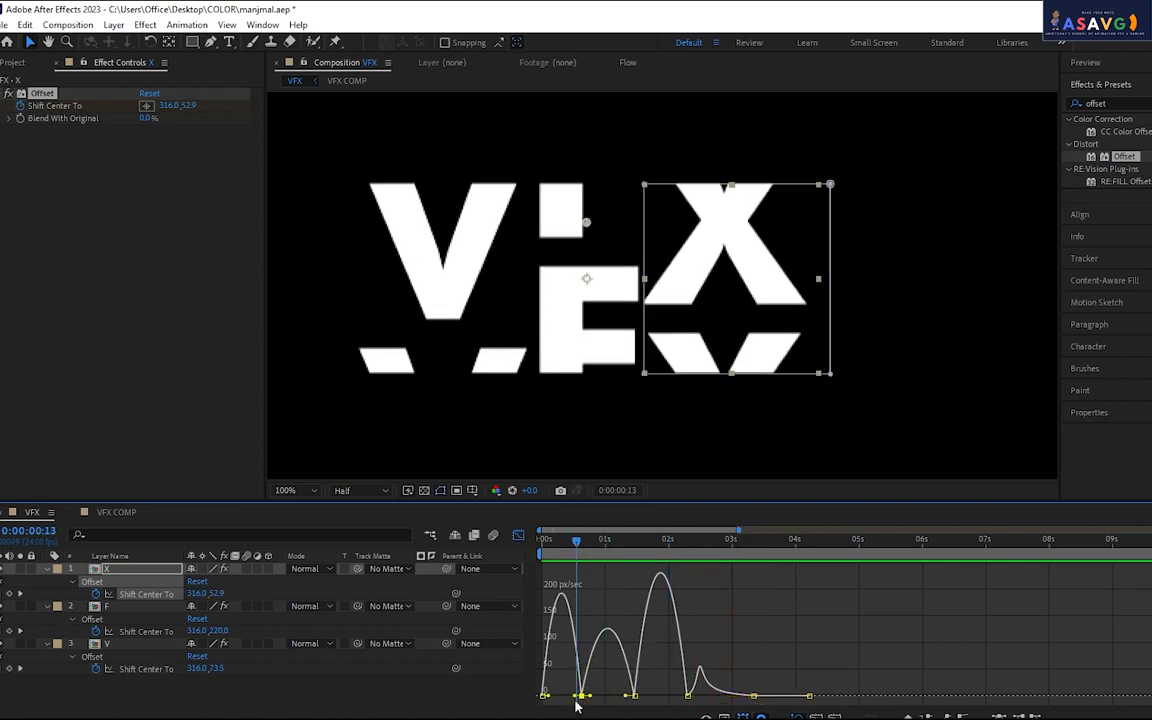
{"action": "mouse_move", "coordinate": [570, 700]}
{"action": "left_mouse_down"}
{"action": "mouse_move", "coordinate": [640, 705]}
{"action": "mouse_move", "coordinate": [555, 690]}
{"action": "left_mouse_up"}
{"action": "left_click", "coordinate": [543, 697]}
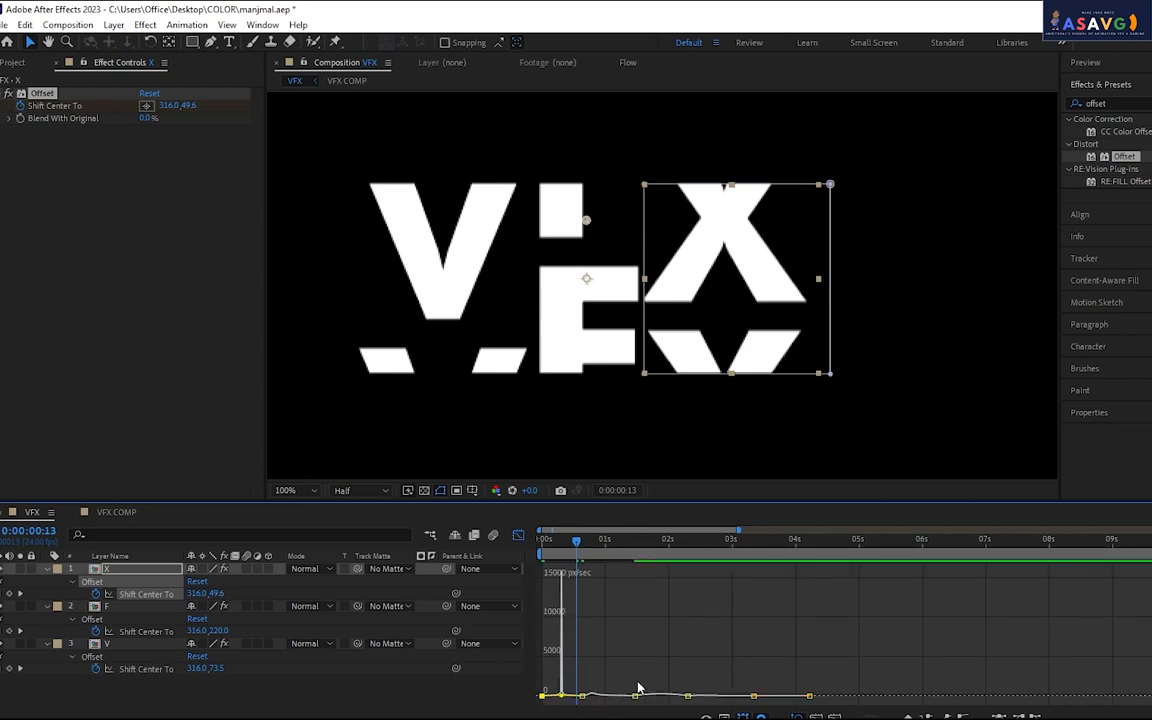
{"action": "left_click", "coordinate": [813, 715]}
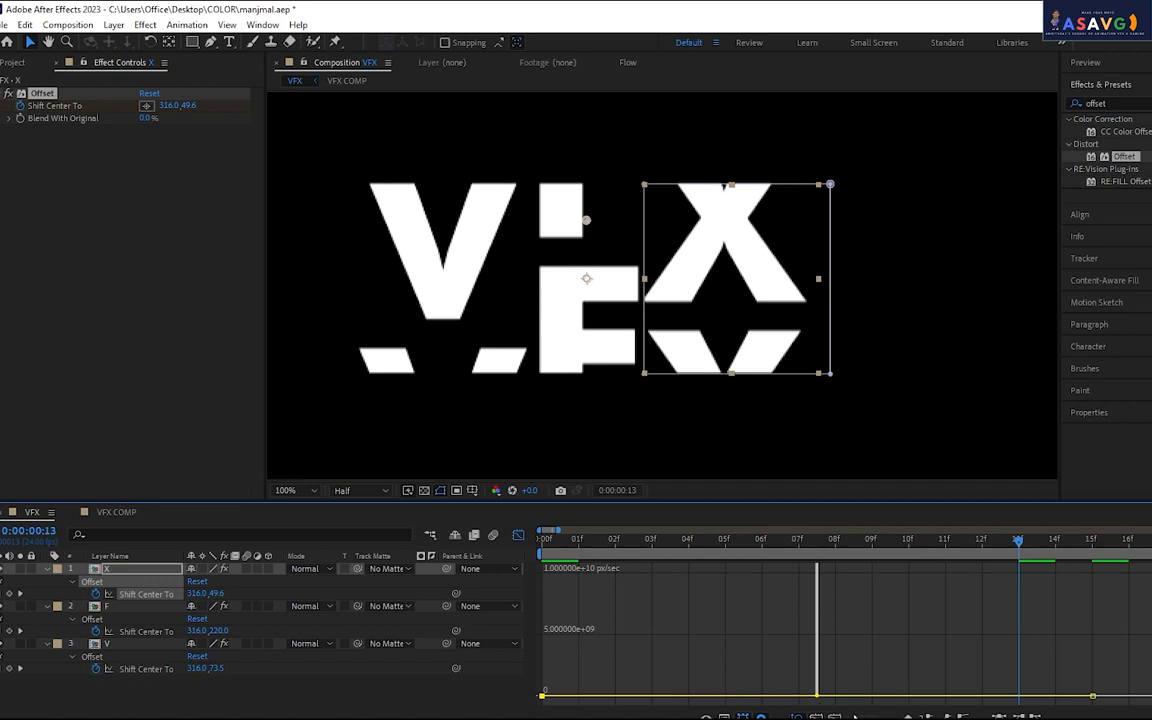
{"action": "left_click", "coordinate": [834, 716]}
{"action": "left_click", "coordinate": [816, 716]}
{"action": "right_click", "coordinate": [839, 621]}
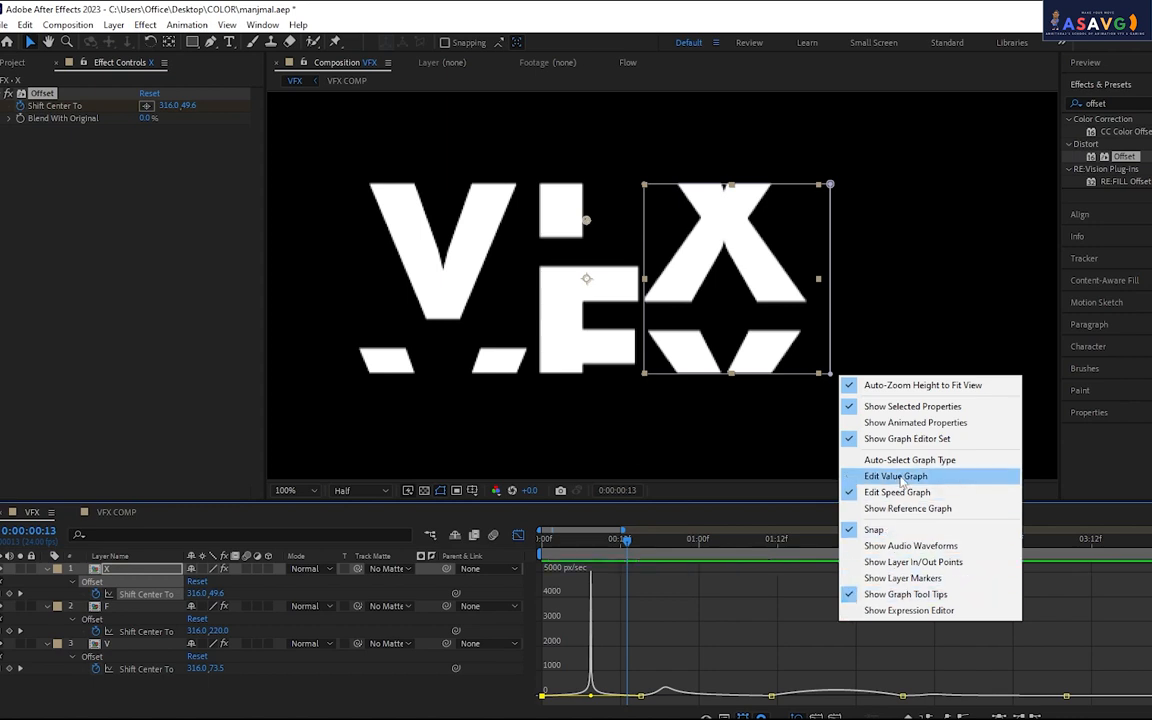
{"action": "left_click", "coordinate": [900, 492]}
{"action": "right_click", "coordinate": [824, 612]}
{"action": "left_click", "coordinate": [895, 490]}
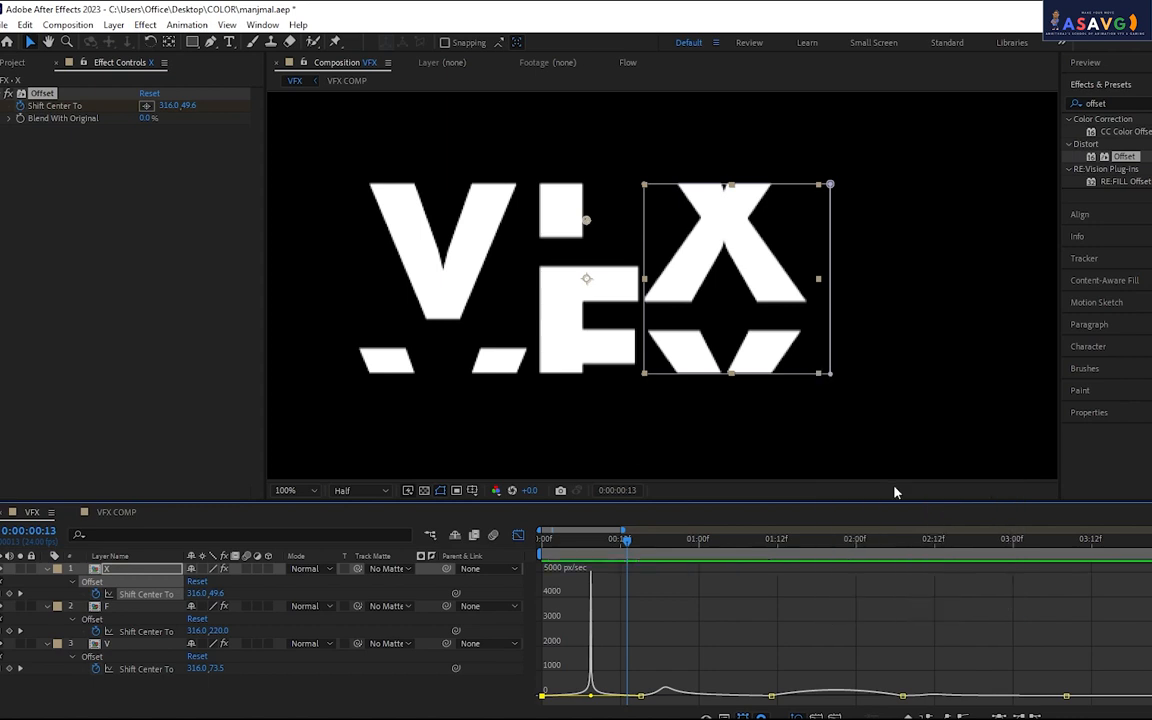
Preview the animation from the start, and undo the stretched eases in the X layer's speed graph
{"action": "key", "text": "space"}
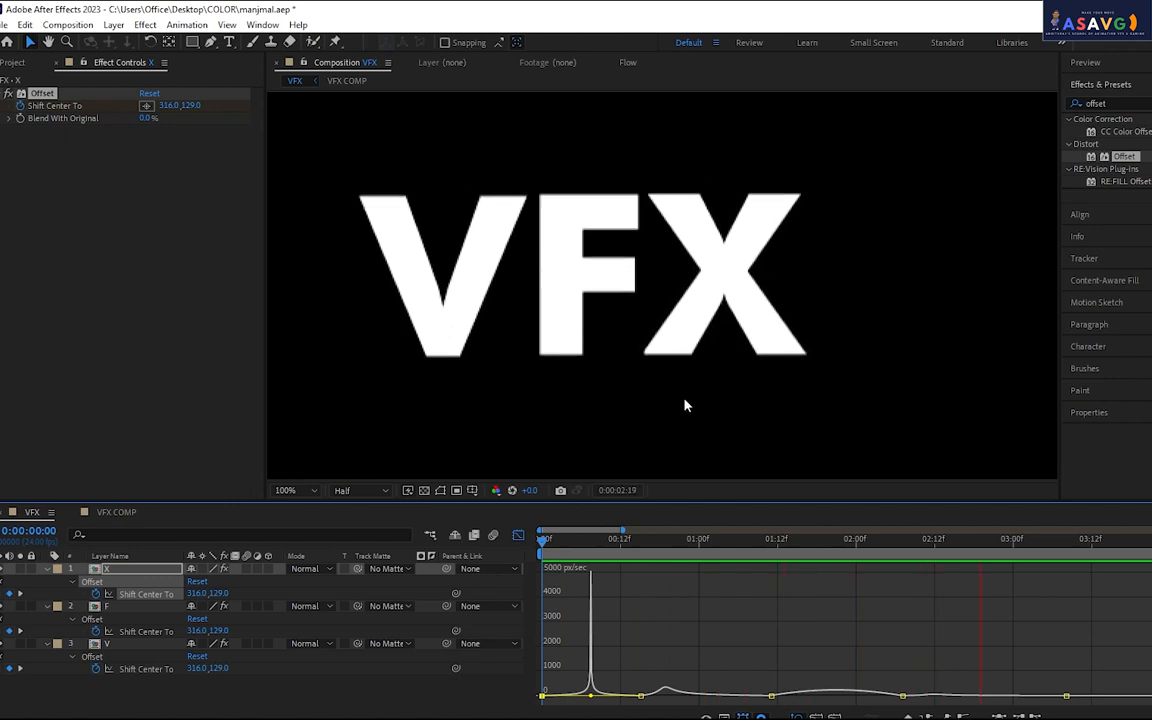
{"action": "key", "text": "space"}
{"action": "key", "text": "space"}
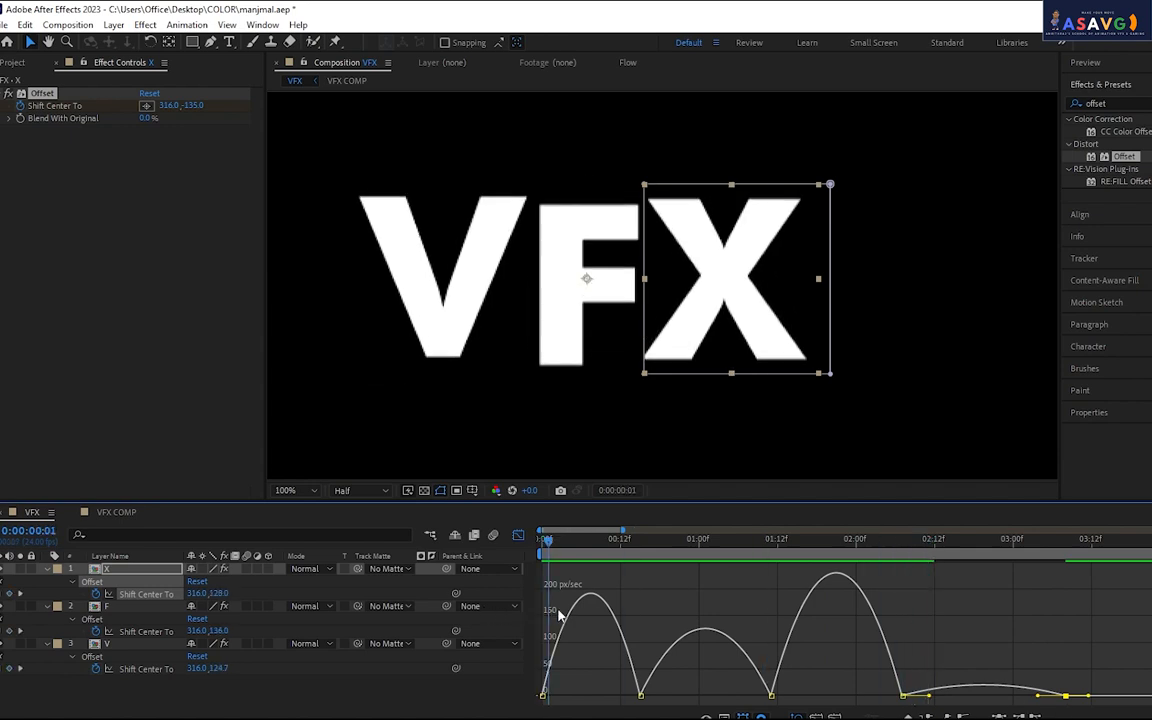
{"action": "key", "text": "space"}
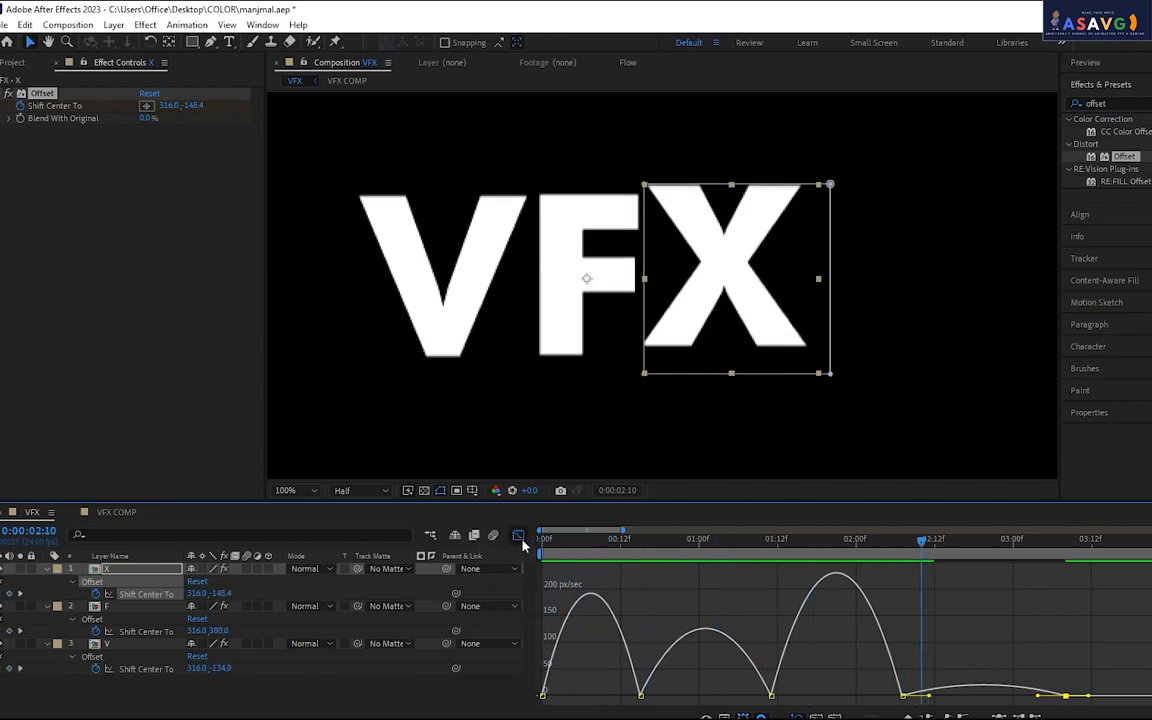
Delete the F layer's extra keyframe at about 0:00:01:12, and apply Easy Ease to all F and V Shift Center To keyframes
{"action": "left_click", "coordinate": [518, 535]}
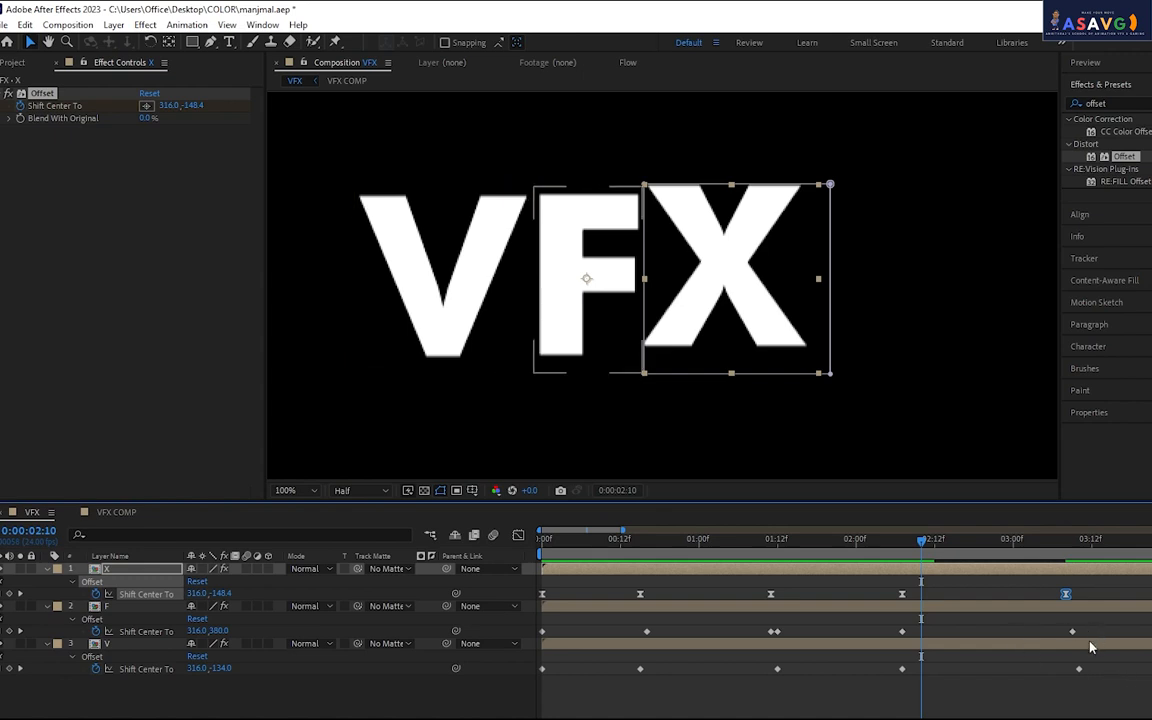
{"action": "left_click", "coordinate": [773, 632]}
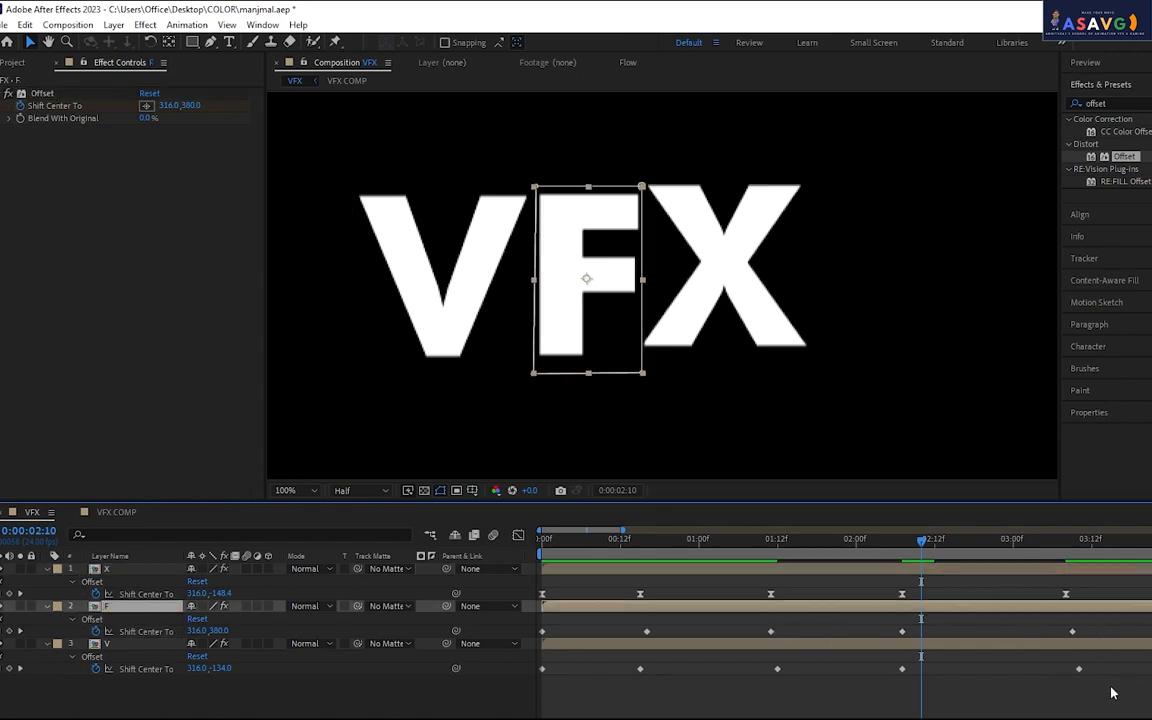
{"action": "left_click_drag", "start_coordinate": [1112, 693], "coordinate": [537, 631]}
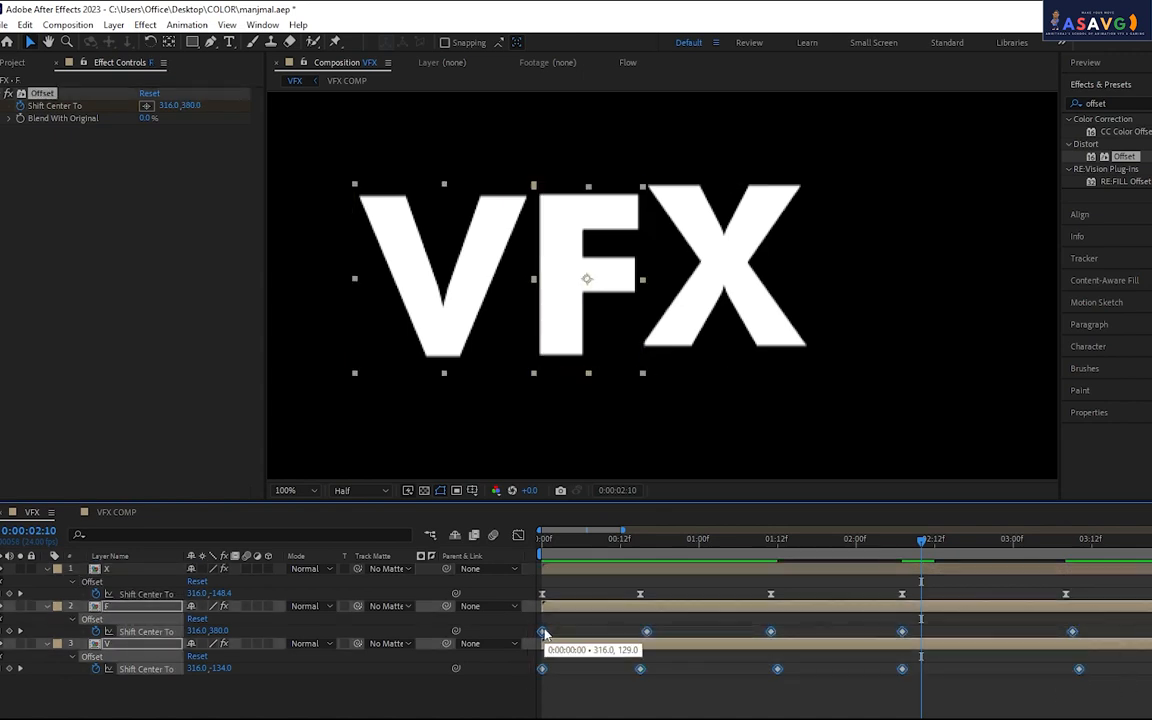
{"action": "key", "text": "F9"}
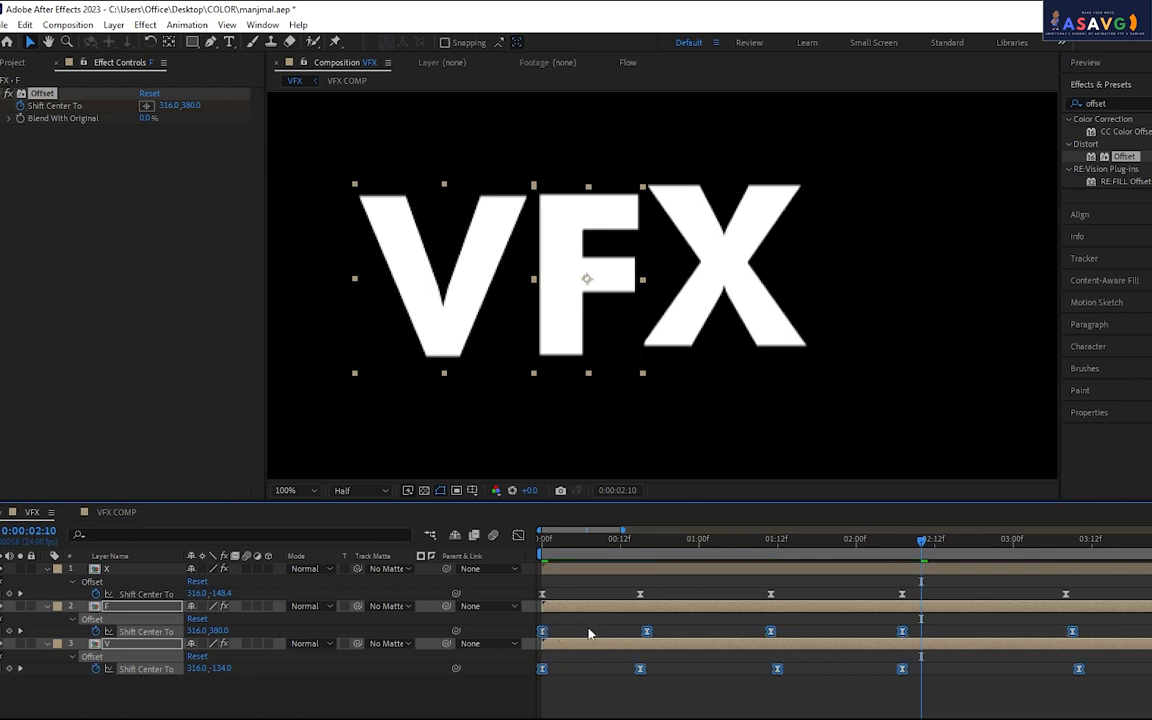
Move the second, third and fourth Shift Center To keyframes of all layers earlier, to about 0:00:00:03, 0:00:00:08 and 0:00:00:12
{"action": "left_click_drag", "start_coordinate": [1134, 697], "coordinate": [575, 604]}
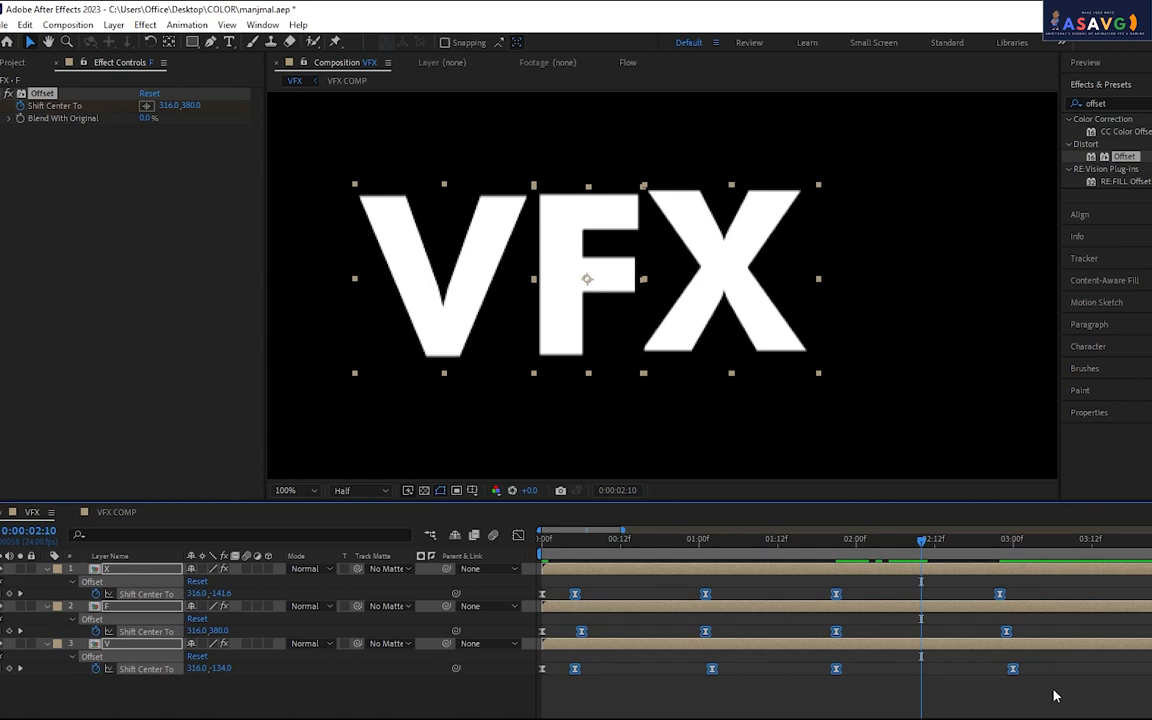
{"action": "left_click_drag", "start_coordinate": [1054, 696], "coordinate": [610, 607]}
{"action": "left_click_drag", "start_coordinate": [812, 702], "coordinate": [645, 637]}
{"action": "left_click_drag", "start_coordinate": [648, 686], "coordinate": [562, 597]}
{"action": "left_click_drag", "start_coordinate": [950, 698], "coordinate": [702, 610]}
{"action": "left_click_drag", "start_coordinate": [888, 578], "coordinate": [941, 689]}
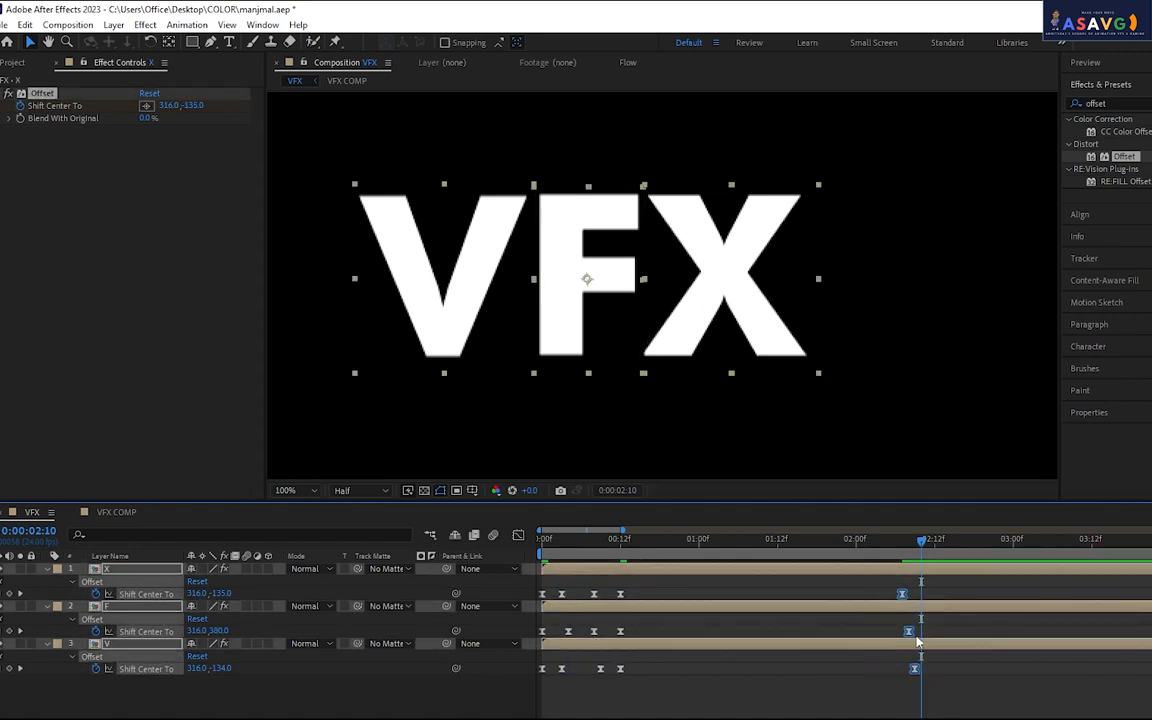
Align the fifth Shift Center To keyframe of all three layers at about 0:00:00:16
{"action": "left_click_drag", "start_coordinate": [889, 636], "coordinate": [640, 678]}
{"action": "left_click", "coordinate": [659, 681]}
{"action": "left_click", "coordinate": [652, 669]}
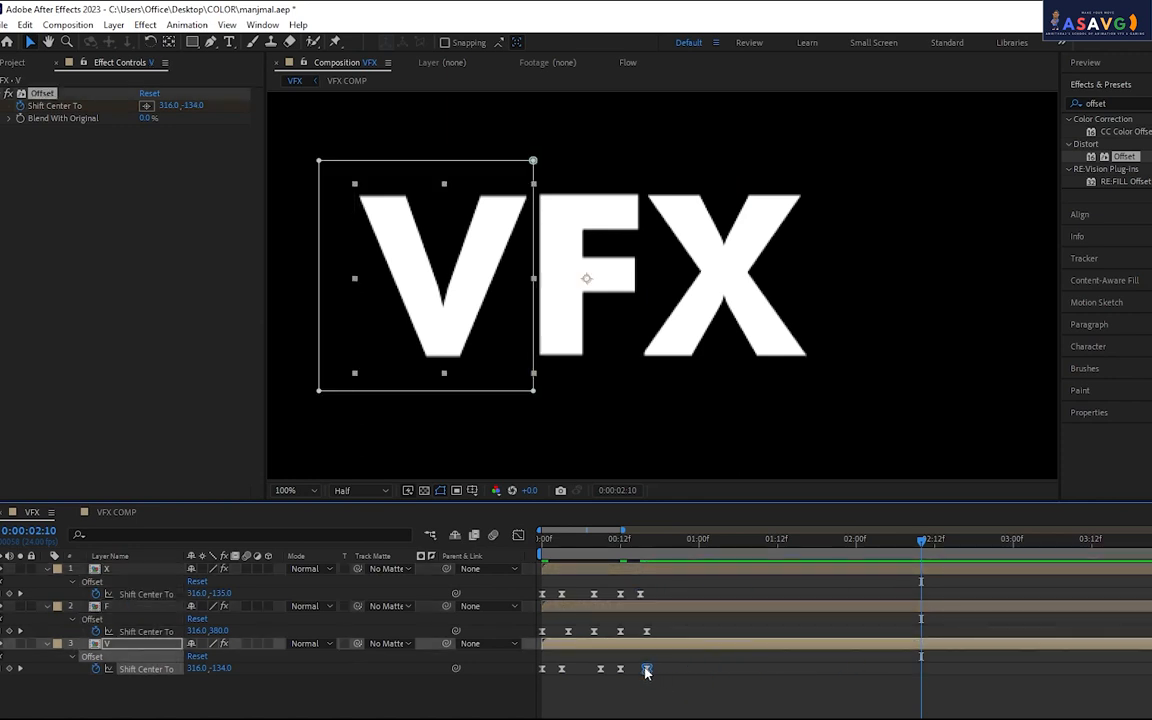
{"action": "left_click", "coordinate": [641, 594]}
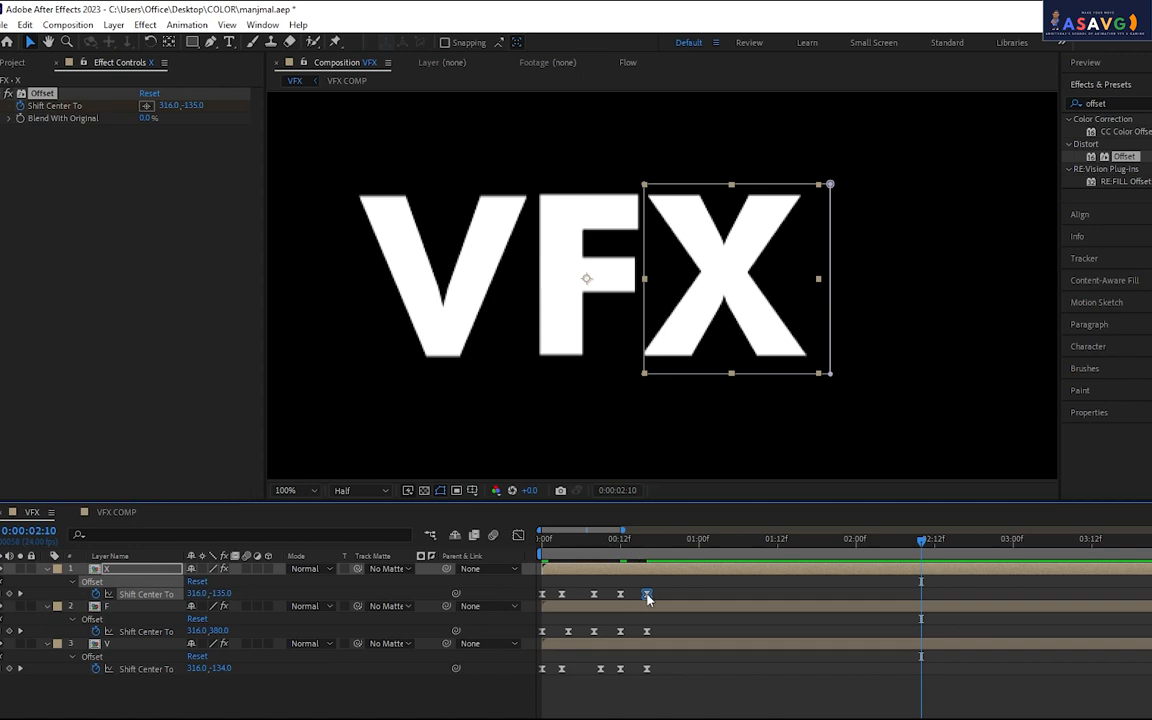
Align all layers' third to fifth keyframes at about 0:00:00:07, 0:00:00:11 and 0:00:00:15, and preview the animation from the start
{"action": "left_click_drag", "start_coordinate": [689, 691], "coordinate": [582, 586]}
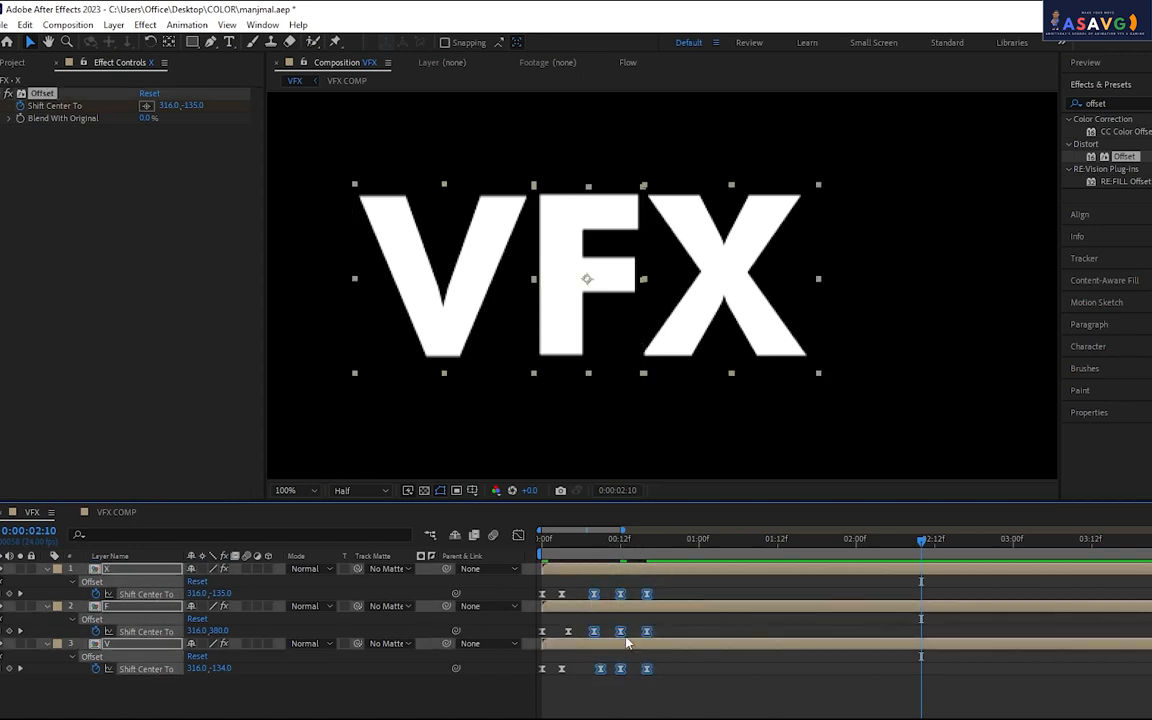
{"action": "left_click_drag", "start_coordinate": [621, 632], "coordinate": [587, 669]}
{"action": "left_click", "coordinate": [642, 689]}
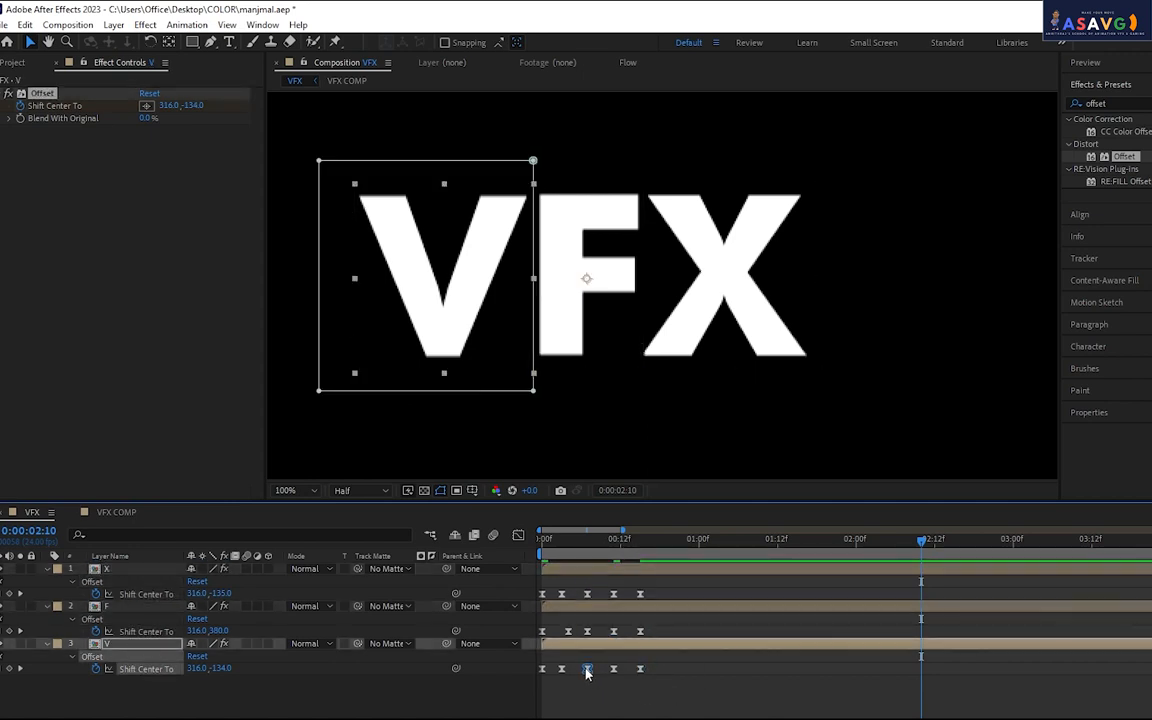
{"action": "key", "text": "Home"}
{"action": "key", "text": "space"}
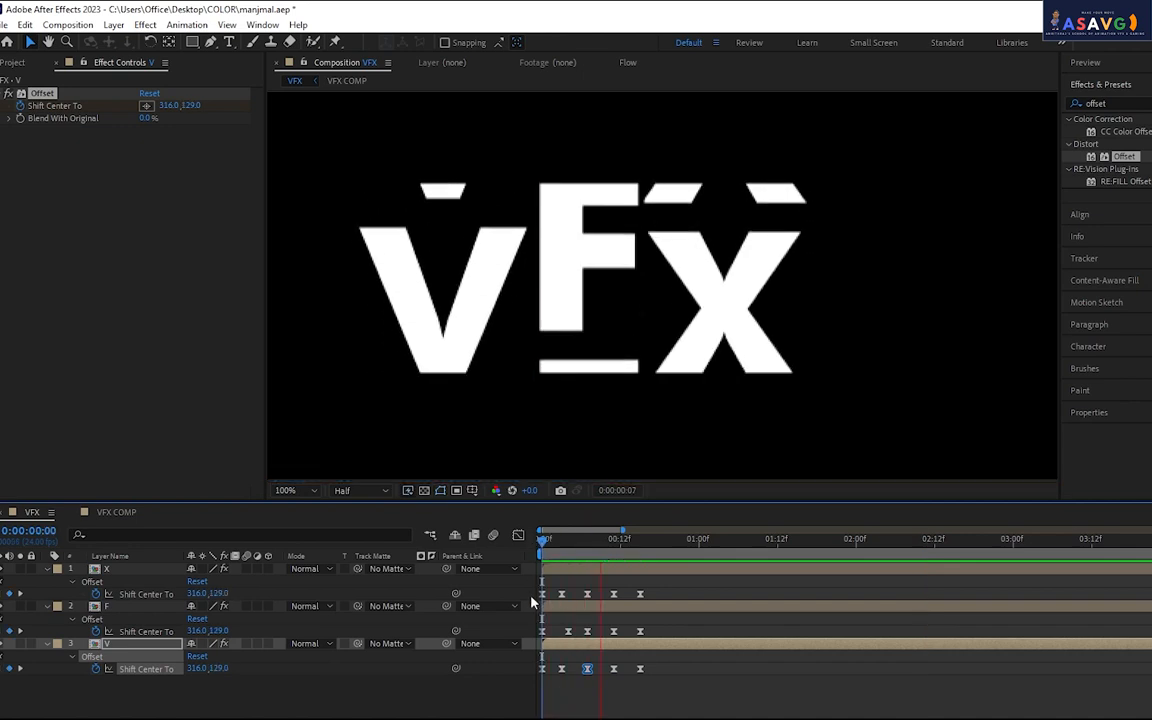
{"action": "key", "text": "space"}
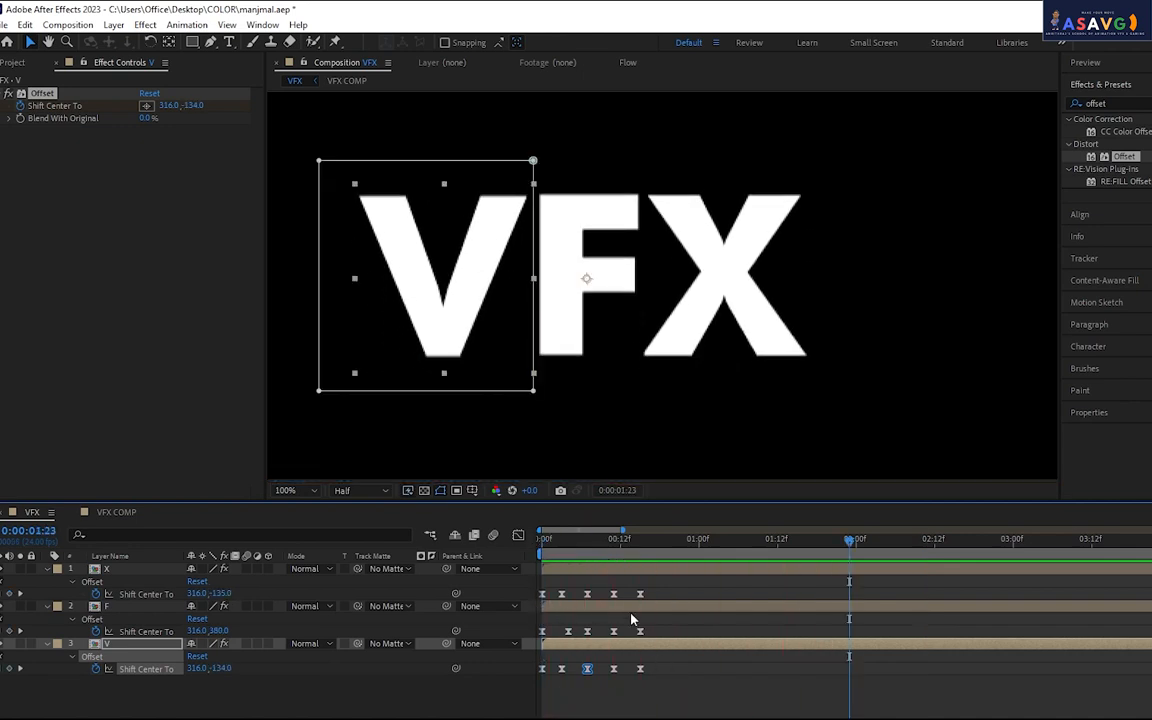
Delay the X layer in the timeline, previewing between moves, so it starts at about 0:00:00:11
{"action": "left_click_drag", "start_coordinate": [563, 543], "coordinate": [628, 568]}
{"action": "key", "text": "Home"}
{"action": "key", "text": "space"}
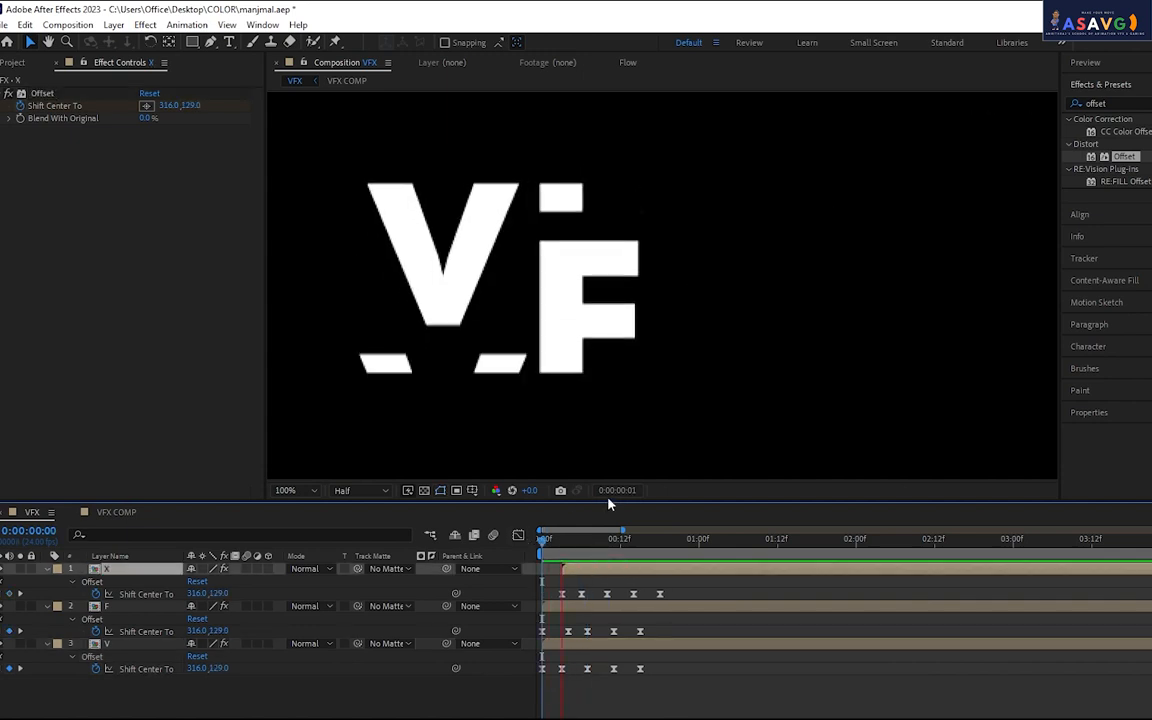
{"action": "key", "text": "space"}
{"action": "mouse_move", "coordinate": [556, 607]}
{"action": "left_mouse_down"}
{"action": "mouse_move", "coordinate": [603, 609]}
{"action": "mouse_move", "coordinate": [557, 611]}
{"action": "left_mouse_up"}
{"action": "left_click_drag", "start_coordinate": [588, 568], "coordinate": [640, 568]}
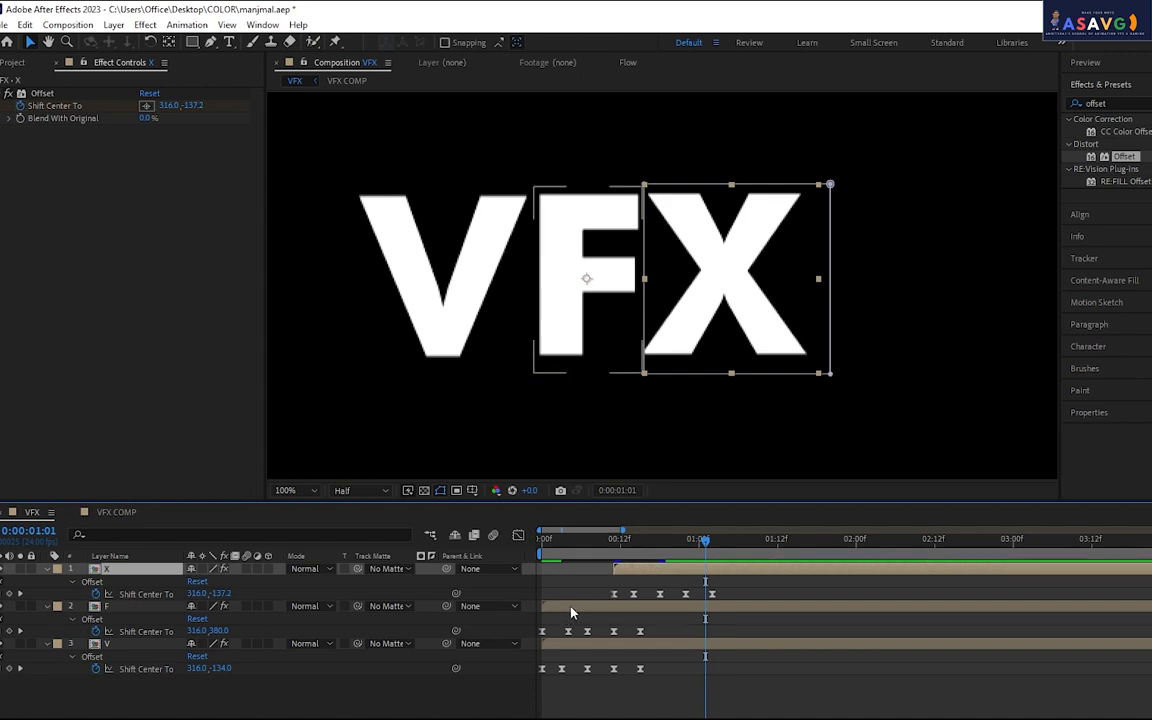
Delay the F layer to start at about 0:00:00:05 and the V layer at about 0:00:00:03, and preview from the start
{"action": "left_click_drag", "start_coordinate": [570, 606], "coordinate": [592, 647]}
{"action": "key", "text": "Home"}
{"action": "key", "text": "space"}
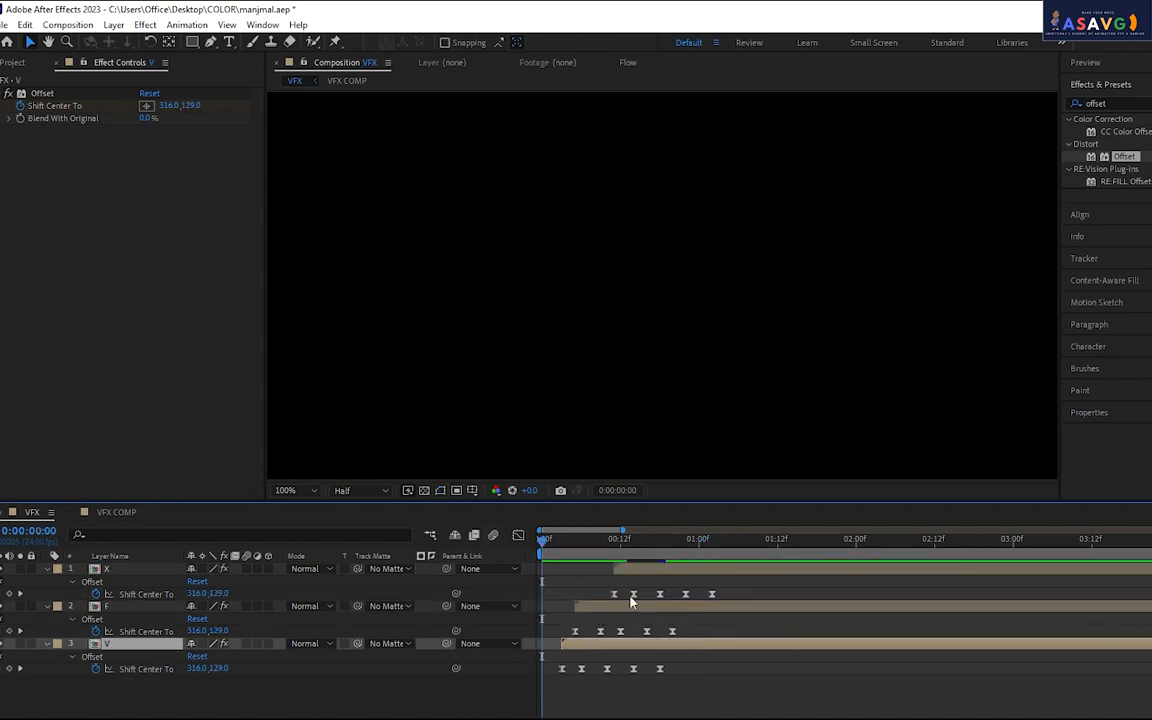
{"action": "key", "text": "space"}
Move the V layer back to start at 0:00:00:00, and preview the staggered letters
{"action": "left_click", "coordinate": [586, 633]}
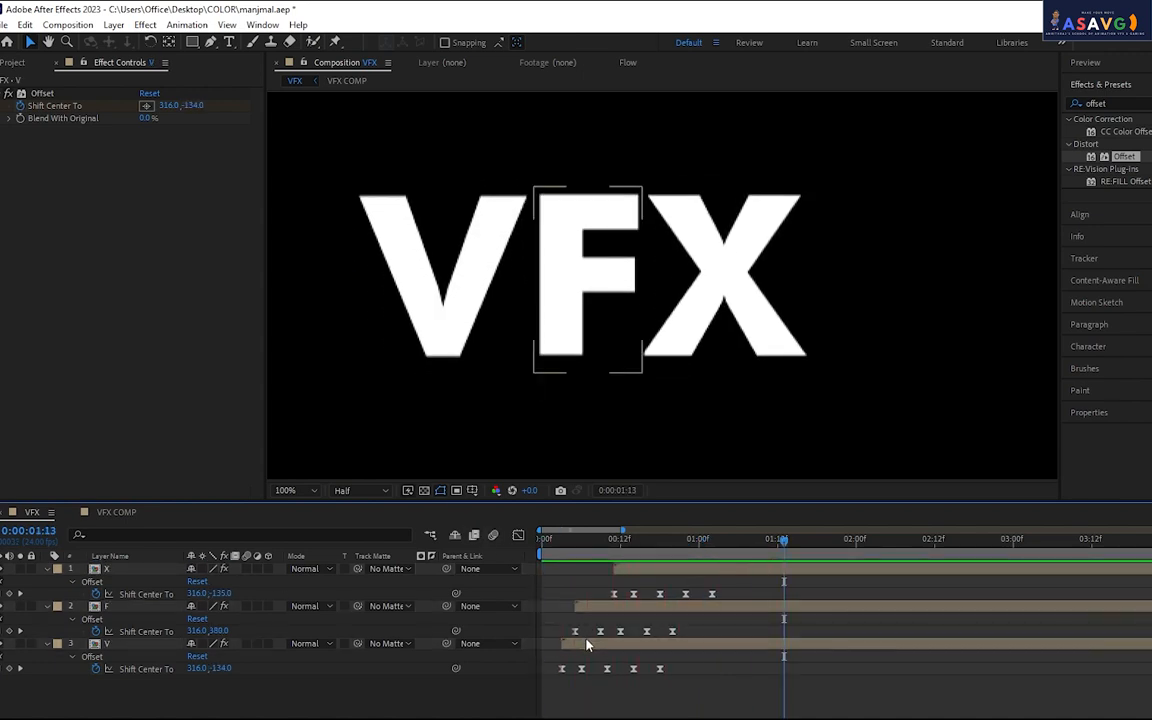
{"action": "left_click_drag", "start_coordinate": [589, 644], "coordinate": [570, 645]}
{"action": "left_click_drag", "start_coordinate": [572, 541], "coordinate": [522, 537]}
{"action": "key", "text": "space"}
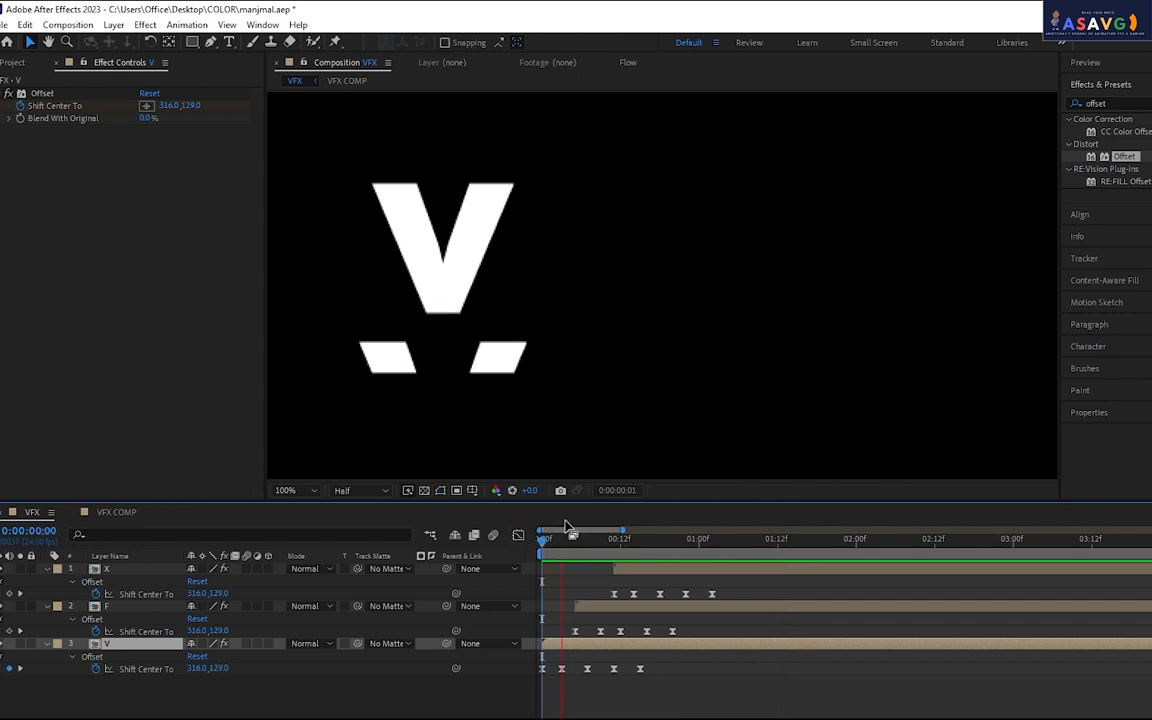
{"action": "left_click", "coordinate": [556, 554]}
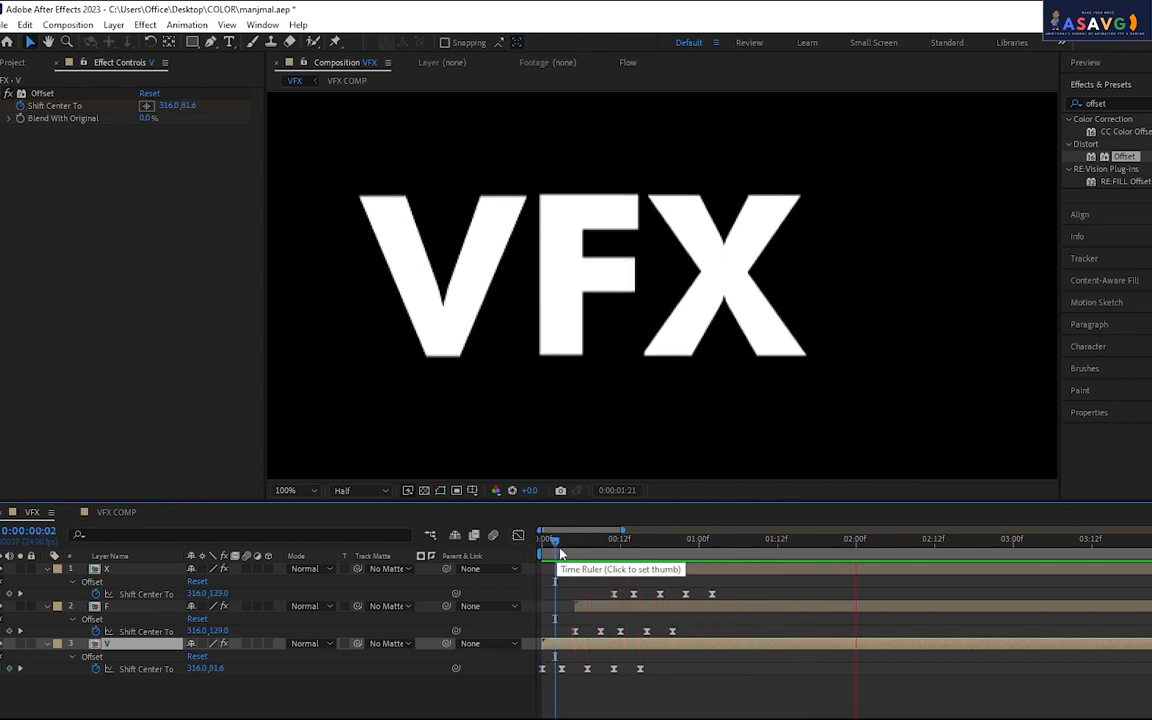
{"action": "key", "text": "space"}
{"action": "key", "text": "Home"}
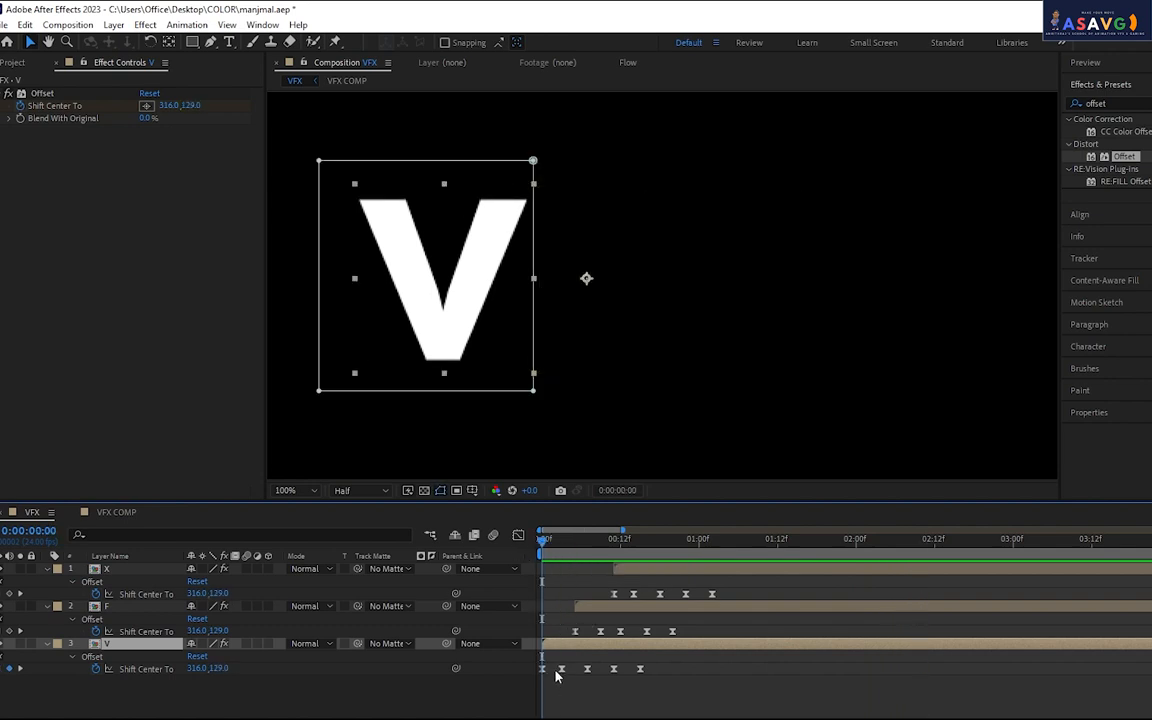
Delay the V layer to start at about 0:00:00:02, and preview the animation from the start
{"action": "left_click_drag", "start_coordinate": [558, 653], "coordinate": [571, 635]}
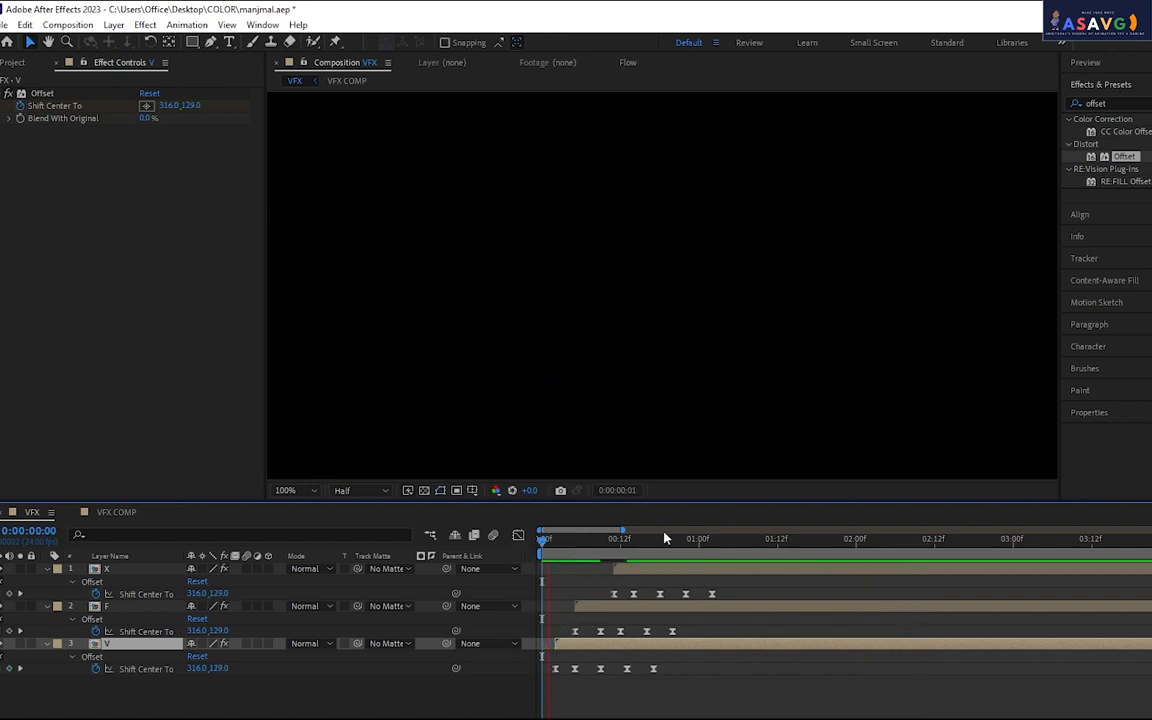
{"action": "key", "text": "space"}
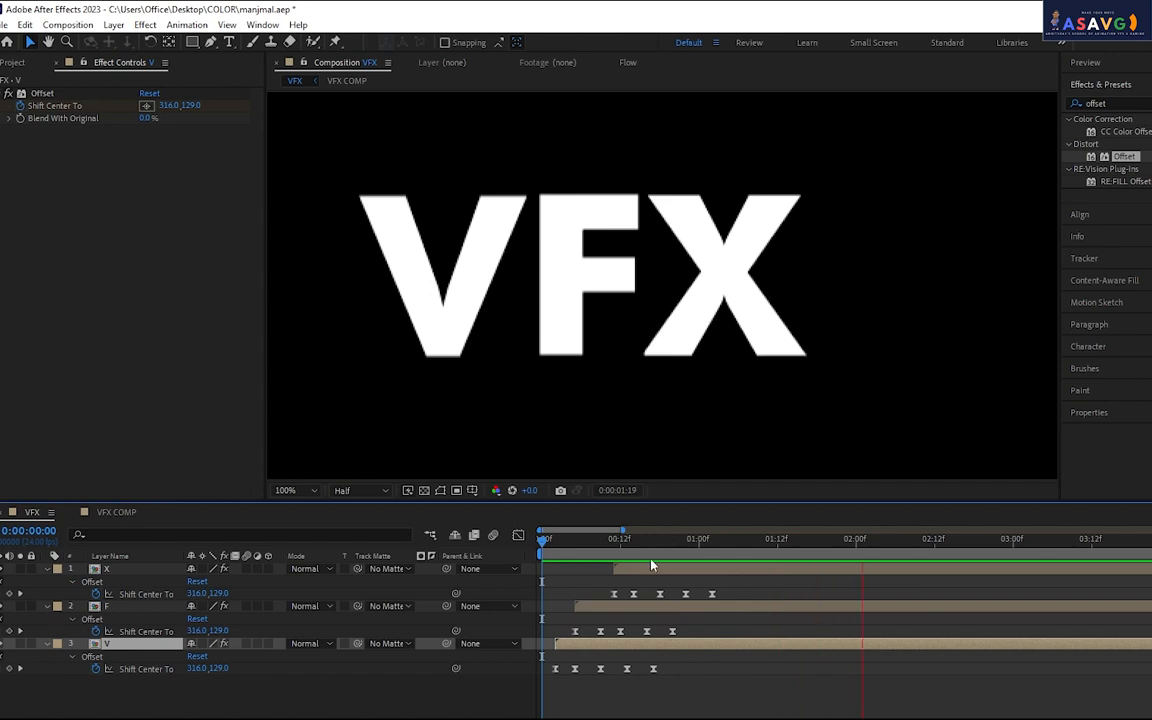
{"action": "key", "text": "space"}
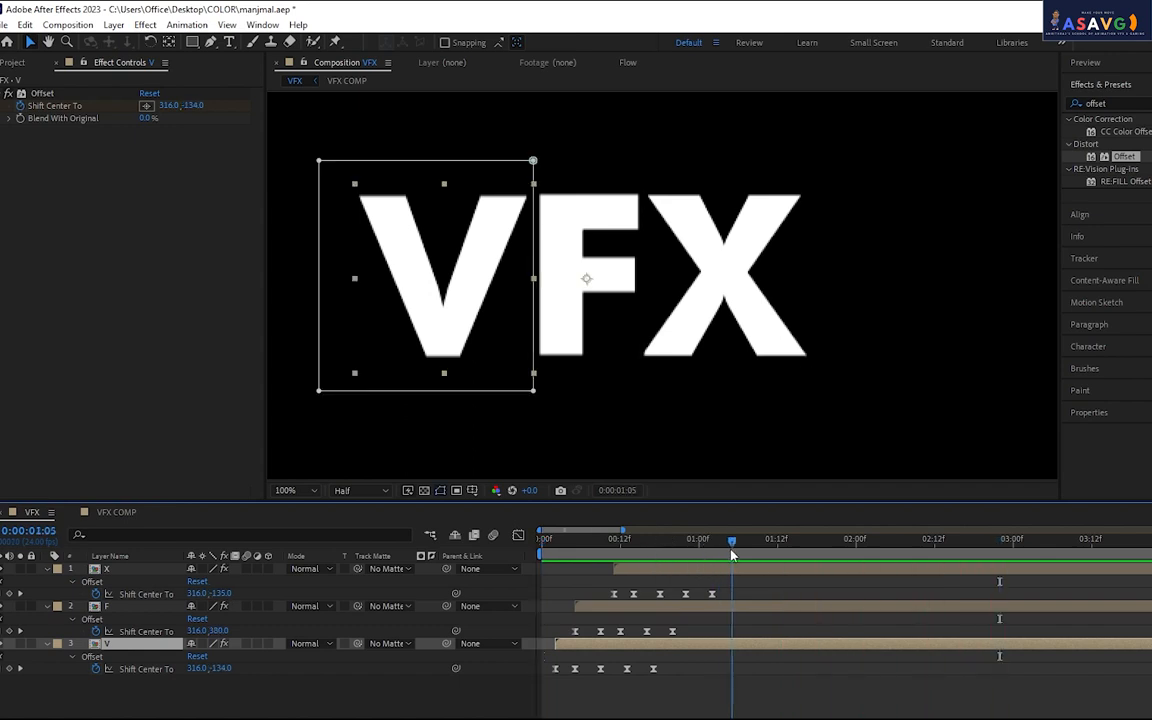
Add a Shift Center To keyframe on the X layer at 0:00:01:04 with the horizontal value at 973
{"action": "left_click_drag", "start_coordinate": [731, 557], "coordinate": [726, 557]}
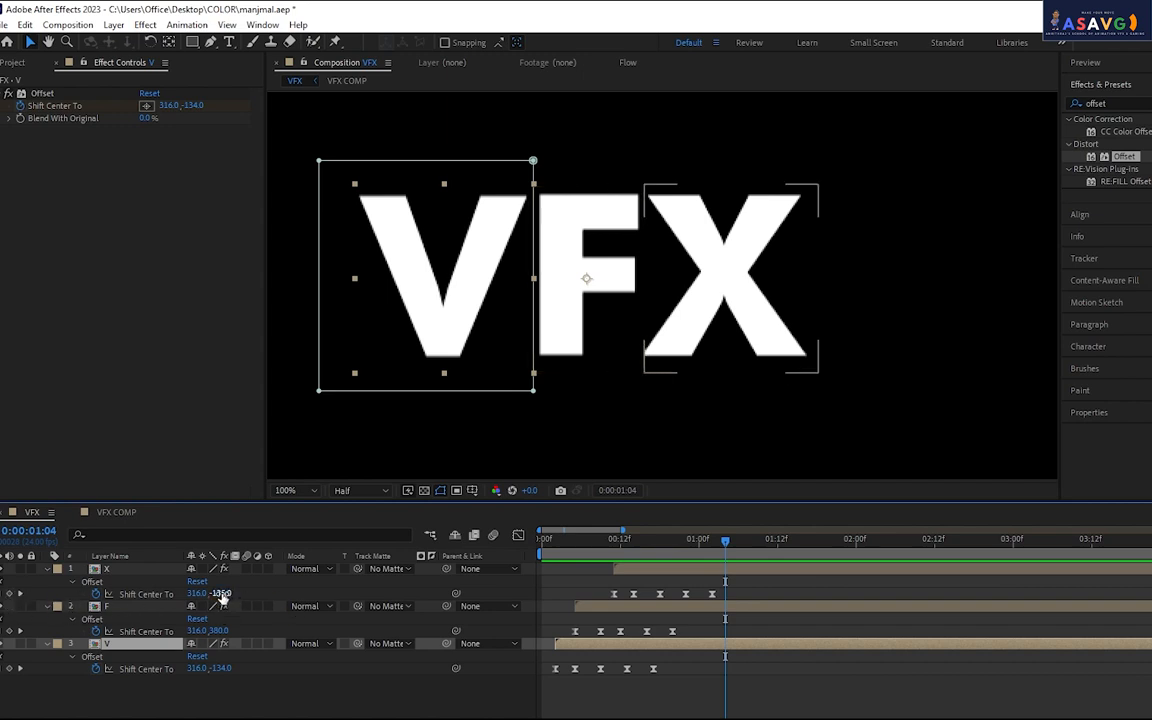
{"action": "left_click_drag", "start_coordinate": [223, 595], "coordinate": [304, 590]}
{"action": "key", "text": "ctrl+z"}
{"action": "left_click_drag", "start_coordinate": [196, 595], "coordinate": [685, 603]}
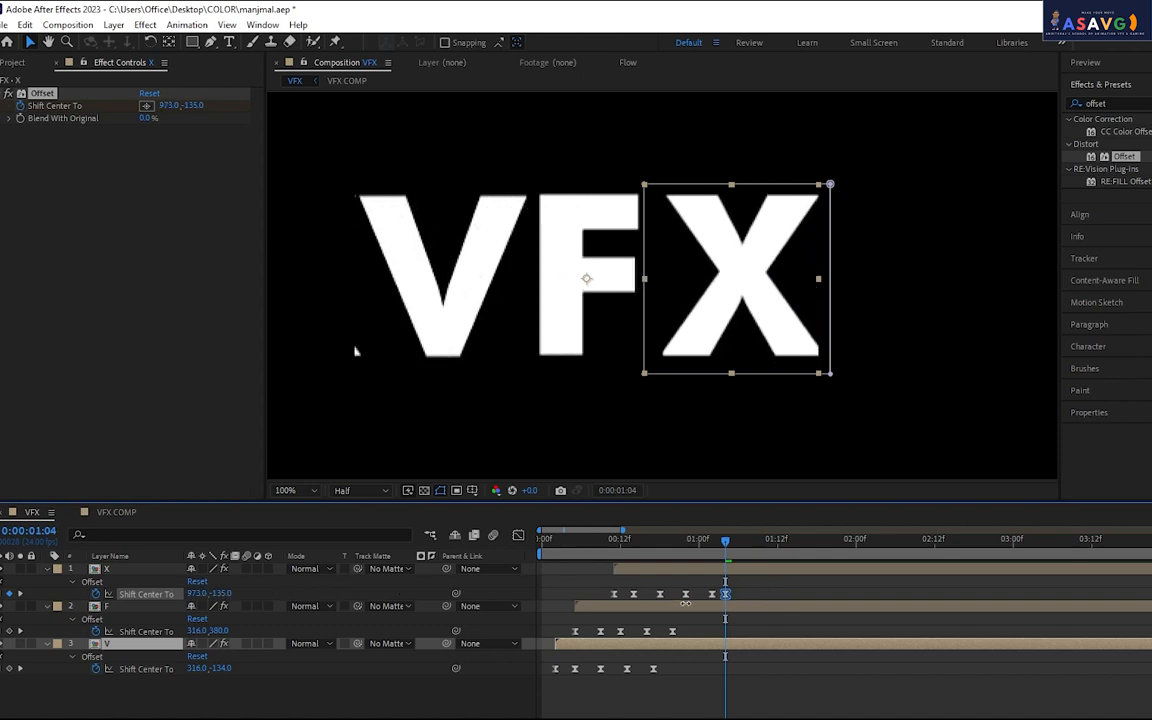
Add another X-layer Shift Center To keyframe at 0:00:01:06 with the horizontal value raised to about 1592, and preview it
{"action": "left_click_drag", "start_coordinate": [725, 541], "coordinate": [741, 546]}
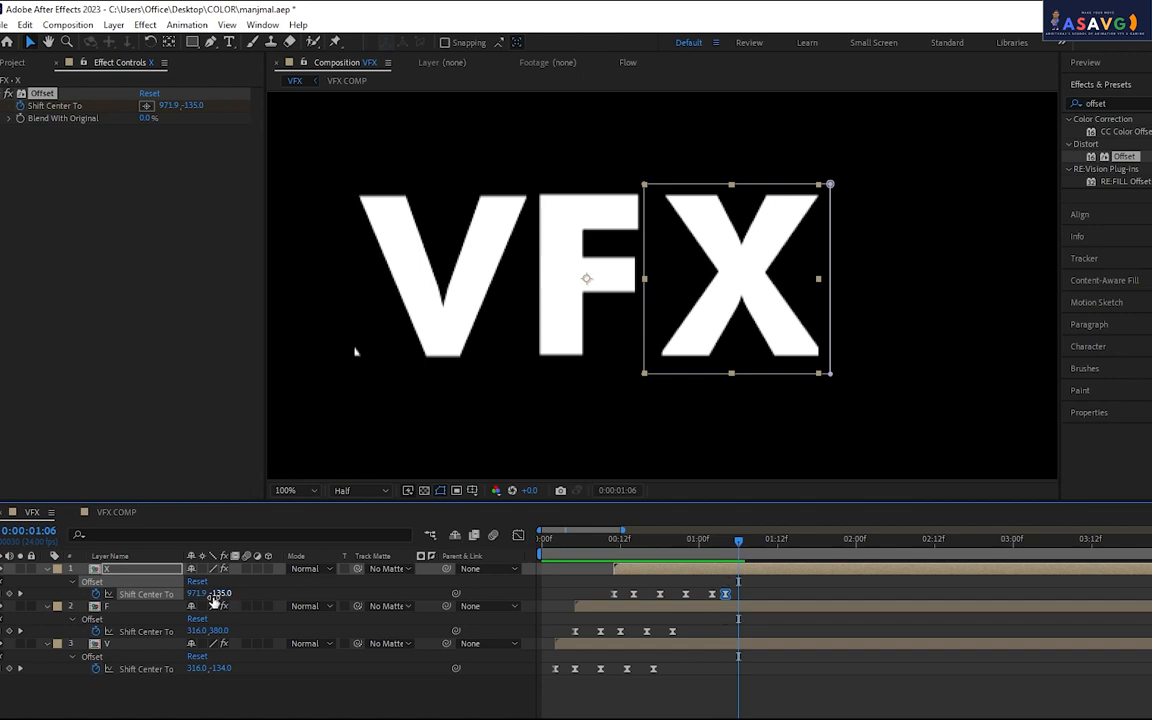
{"action": "left_click_drag", "start_coordinate": [195, 597], "coordinate": [657, 597]}
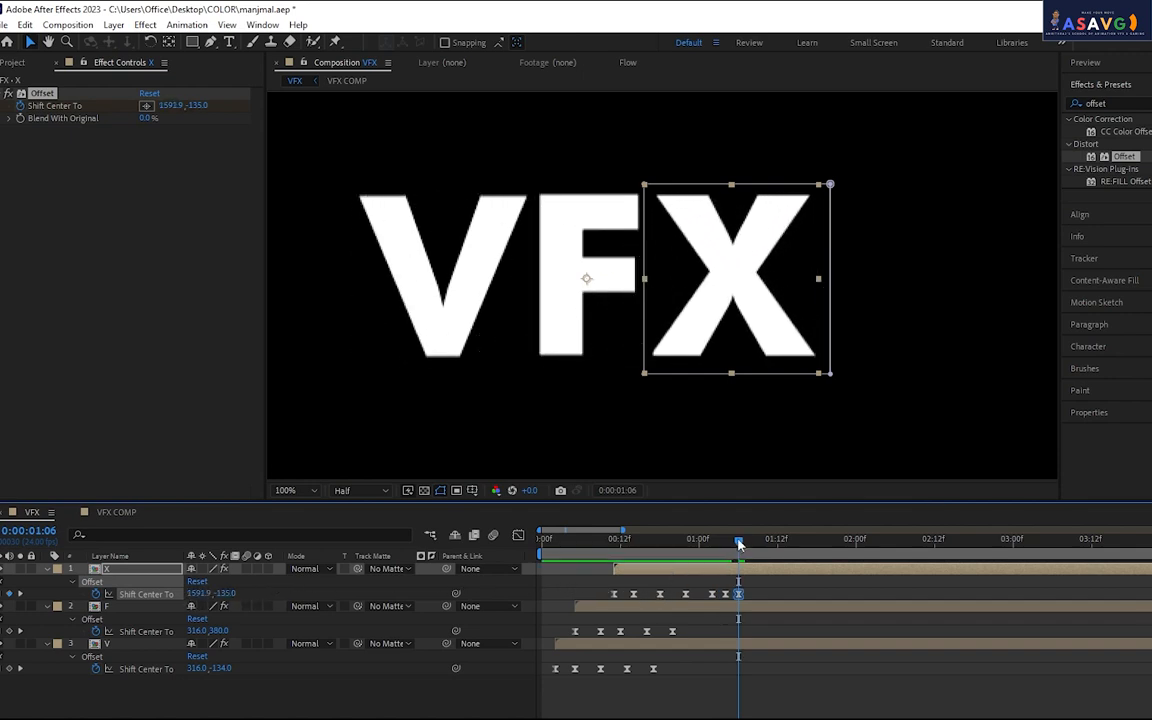
{"action": "key", "text": "space"}
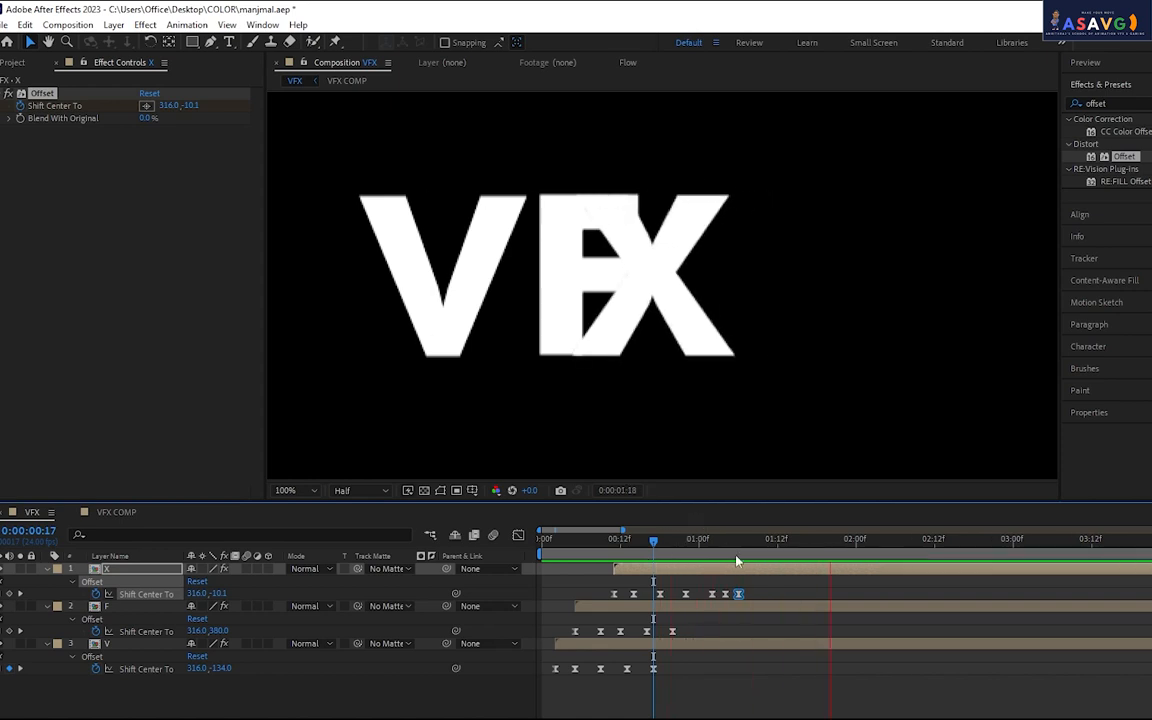
Space the X layer's two horizontal-shift keyframes out to about 0:00:01:07 and 0:00:01:12, and preview the slower movement
{"action": "mouse_move", "coordinate": [738, 594]}
{"action": "left_mouse_down"}
{"action": "mouse_move", "coordinate": [777, 594]}
{"action": "mouse_move", "coordinate": [745, 594]}
{"action": "left_mouse_up"}
{"action": "left_click", "coordinate": [698, 538]}
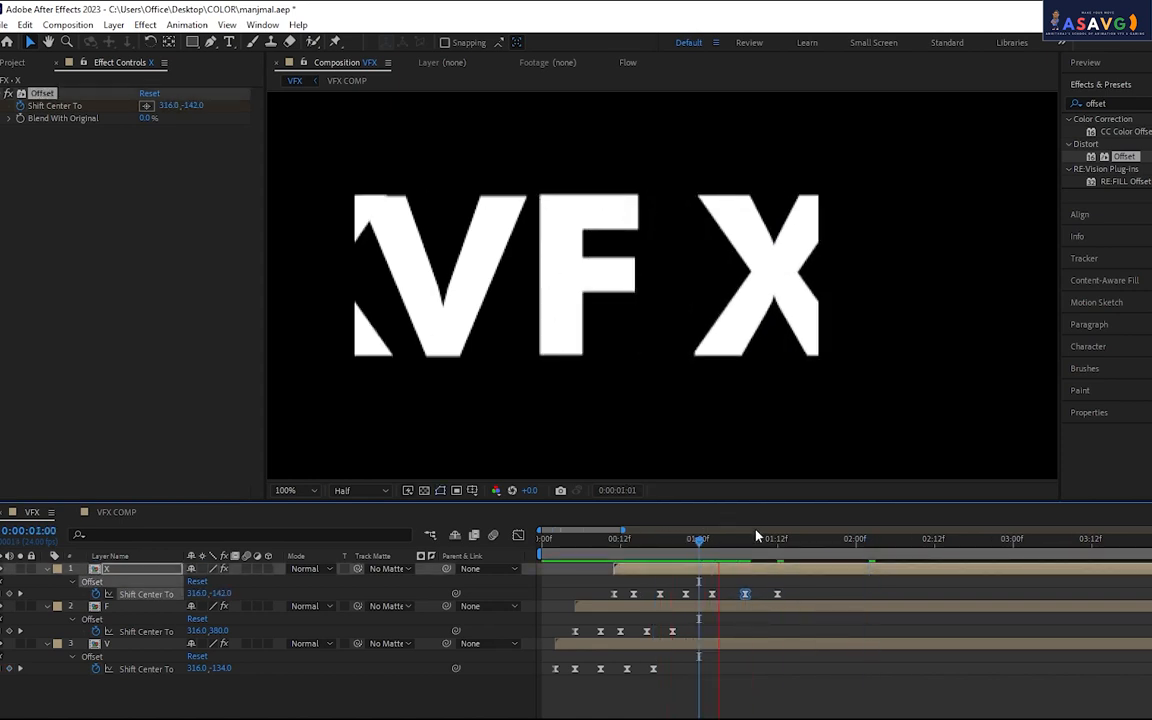
{"action": "key", "text": "space"}
{"action": "key", "text": "space"}
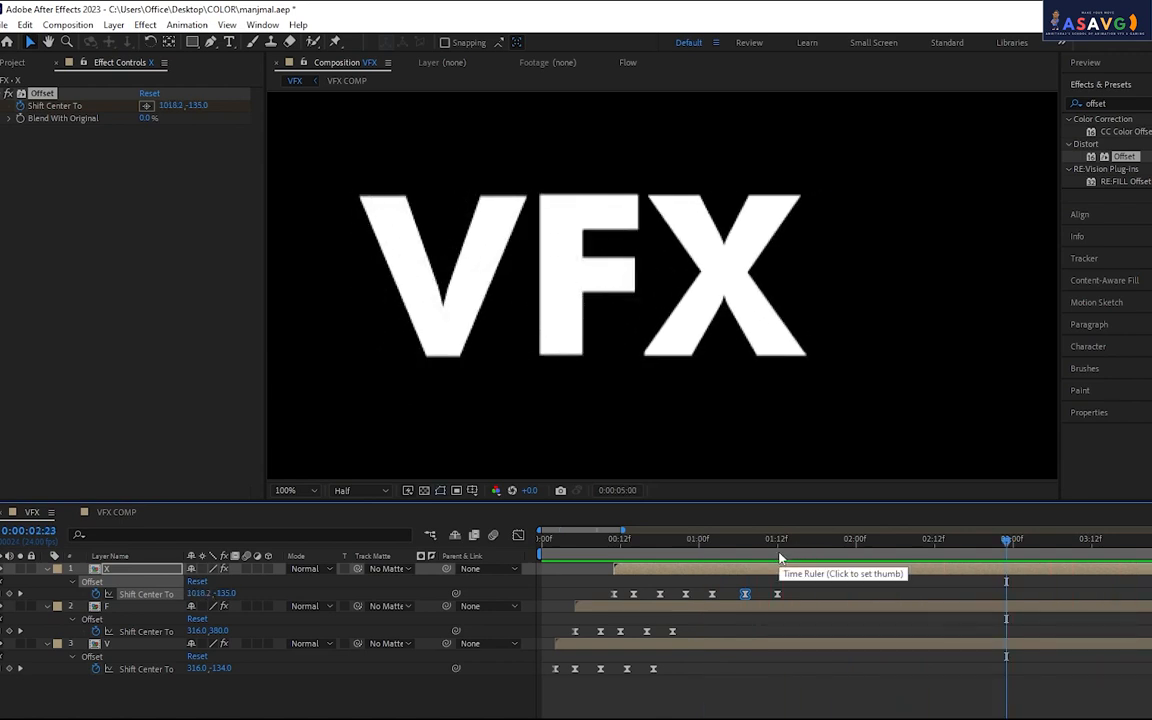
{"action": "key", "text": "space"}
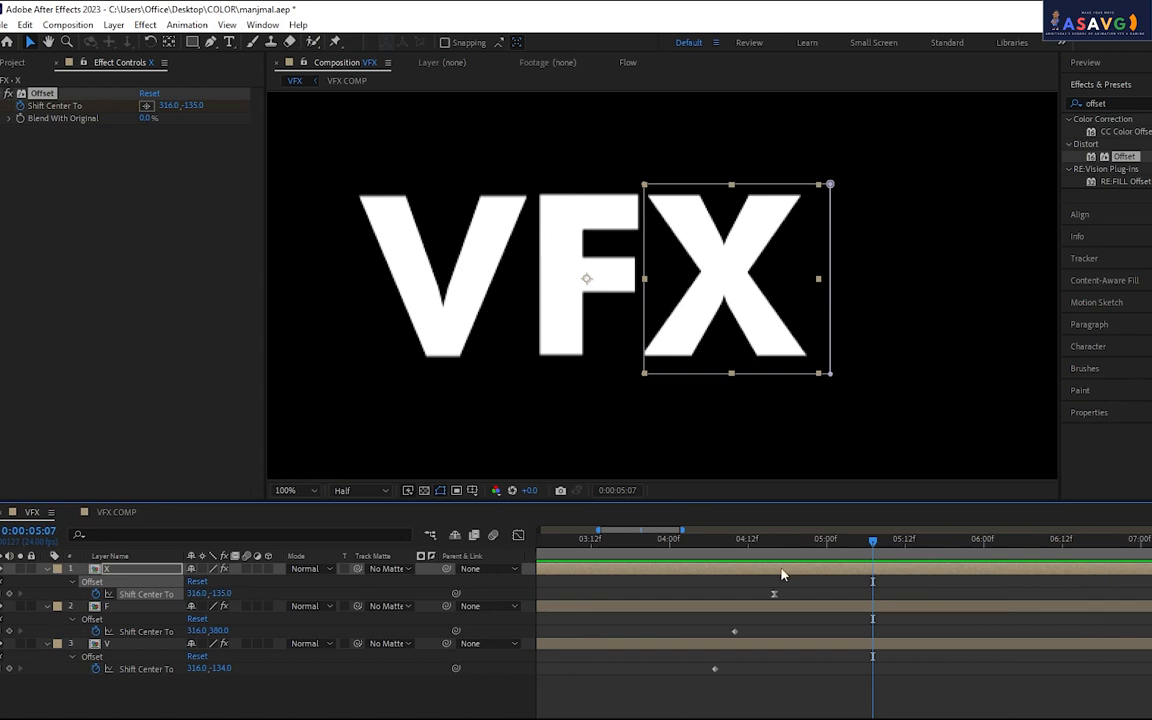
Move the X layer's final Shift Center To keyframe earlier, to just before 0:00:02:00
{"action": "left_click_drag", "start_coordinate": [669, 578], "coordinate": [876, 710]}
{"action": "scroll", "coordinate": [844, 630], "scroll_direction": "down", "scroll_amount": 5}
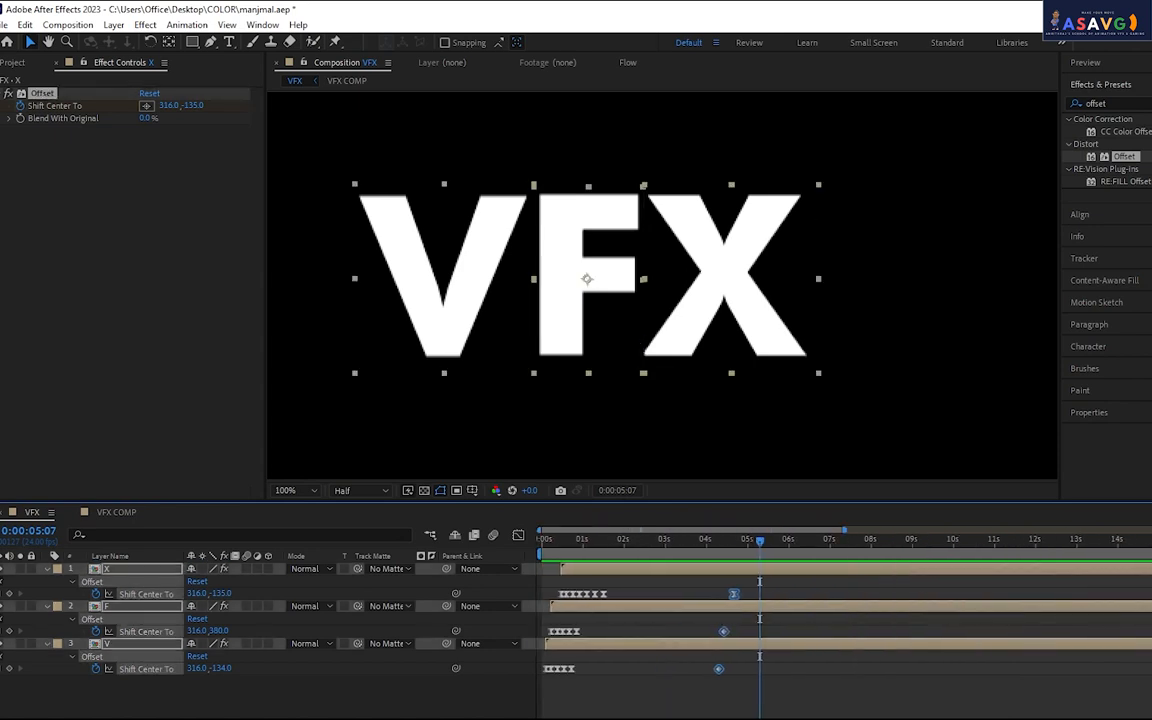
{"action": "left_click_drag", "start_coordinate": [697, 700], "coordinate": [617, 594]}
{"action": "left_click", "coordinate": [734, 594]}
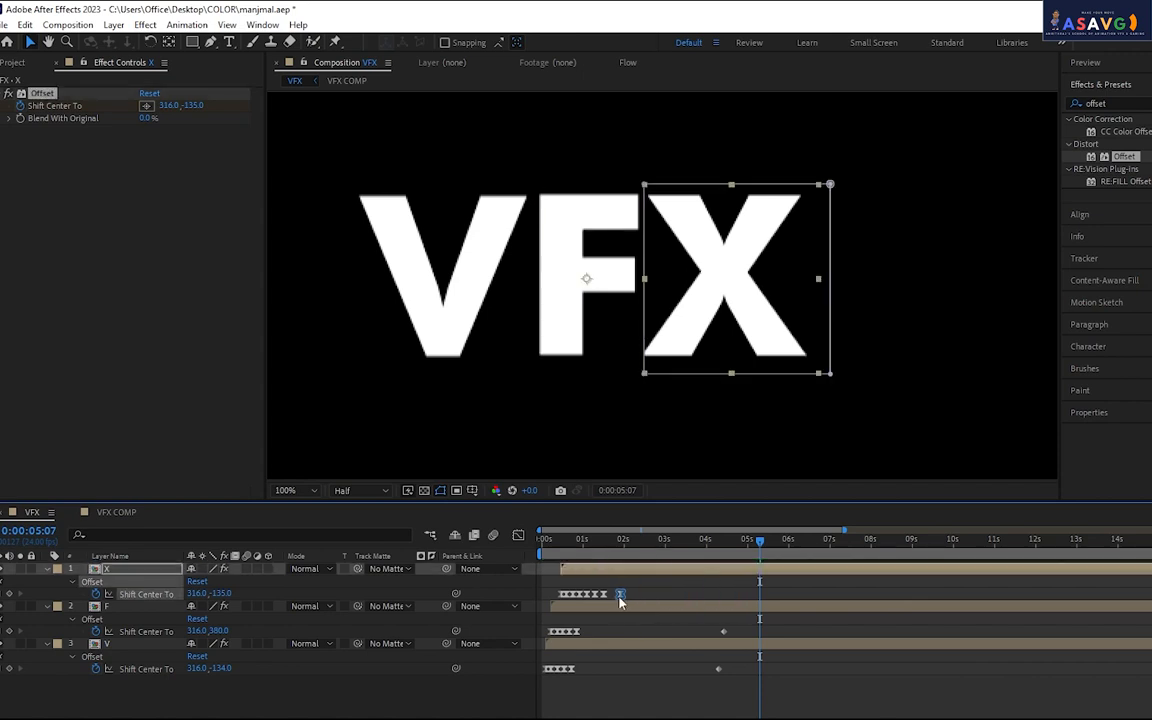
Delete the late Shift Center To keyframes past four seconds on the F and V layers, and preview the X shift
{"action": "left_click", "coordinate": [723, 632]}
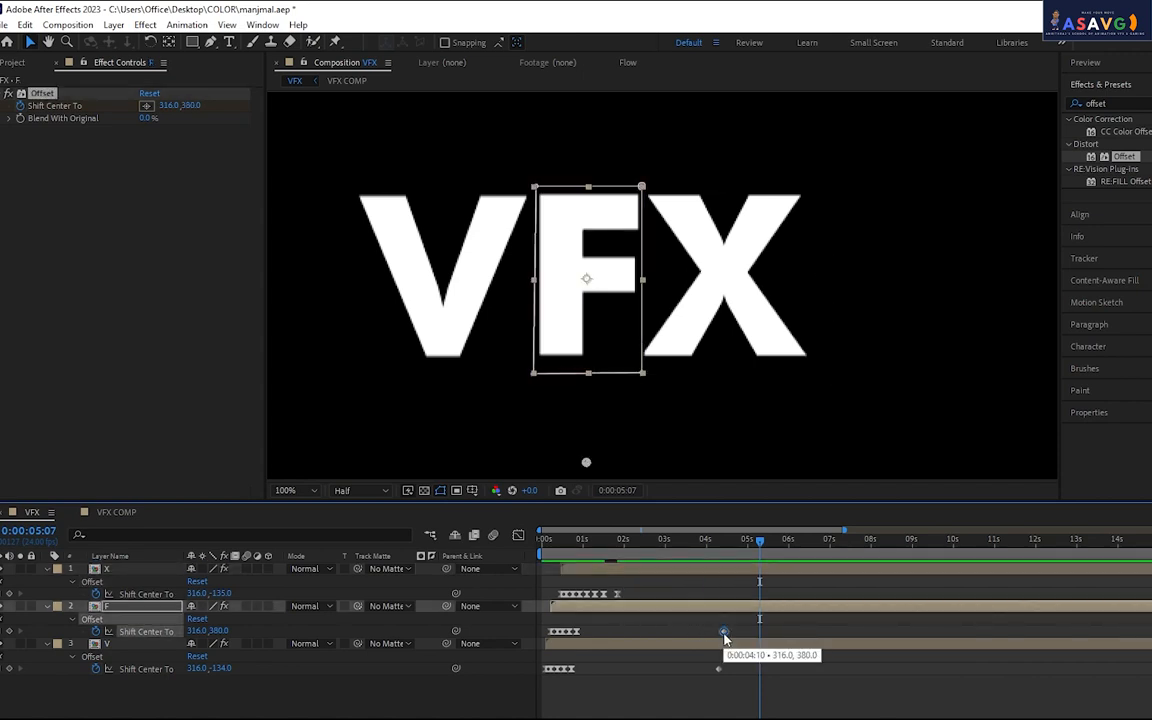
{"action": "key", "text": "Delete"}
{"action": "left_click", "coordinate": [719, 669]}
{"action": "key", "text": "Delete"}
{"action": "left_click_drag", "start_coordinate": [612, 545], "coordinate": [599, 547]}
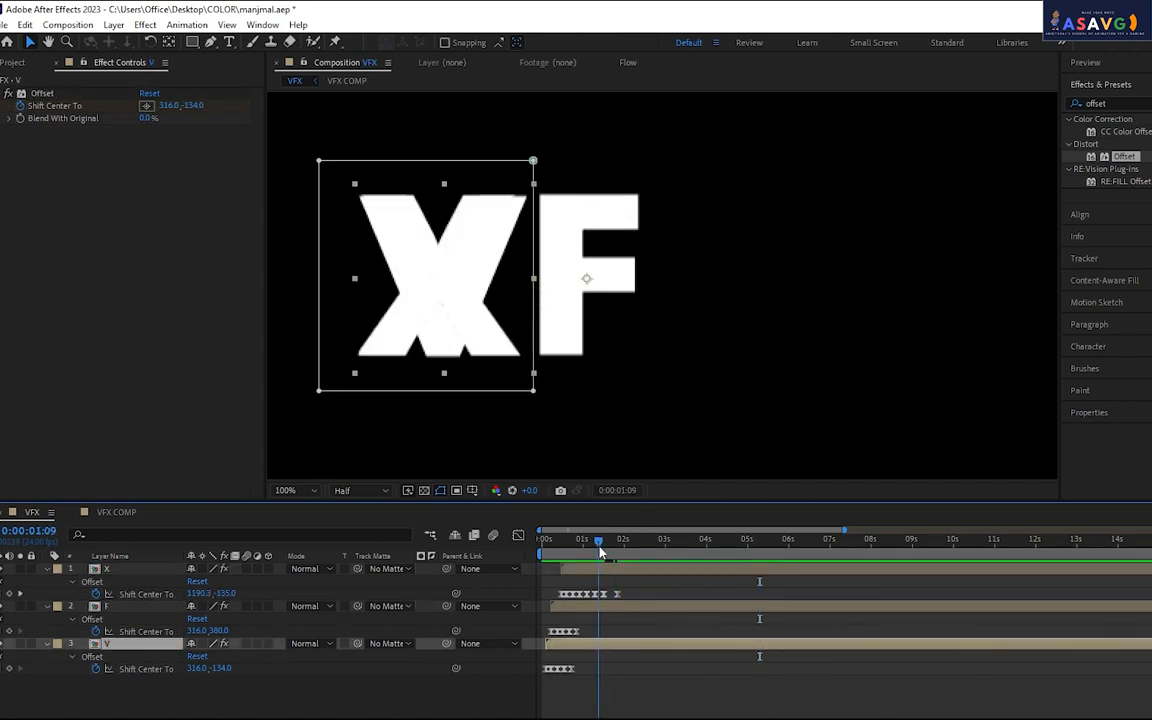
{"action": "key", "text": "space"}
{"action": "left_click", "coordinate": [594, 551]}
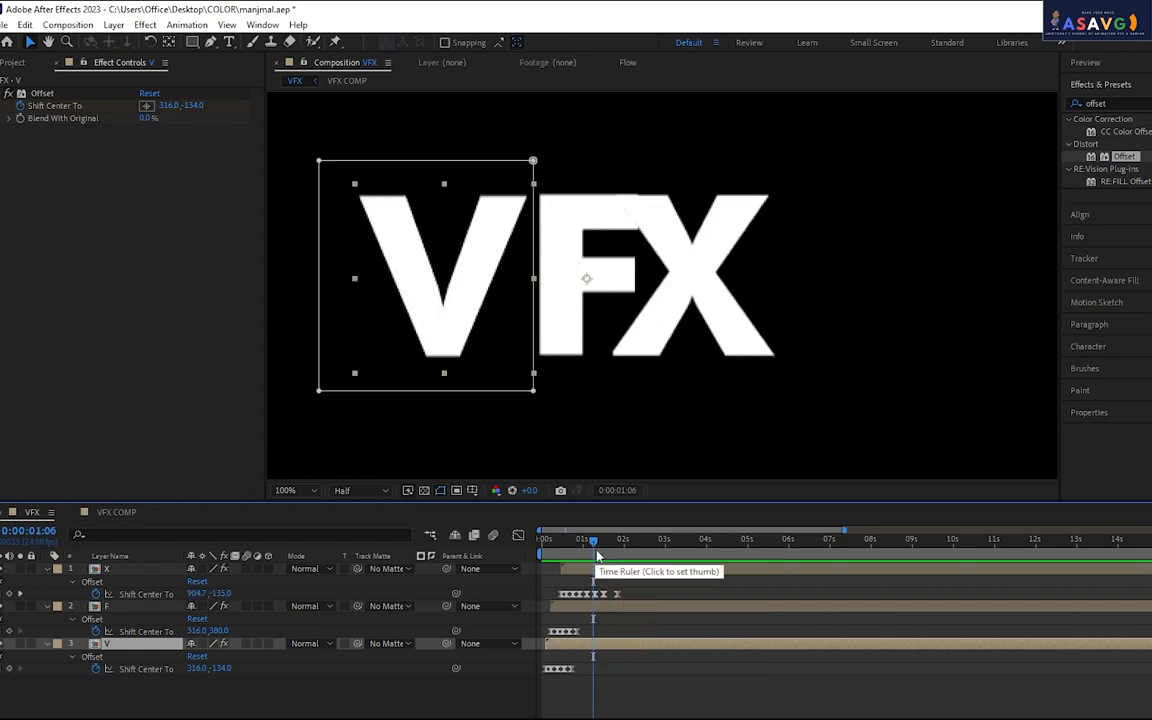